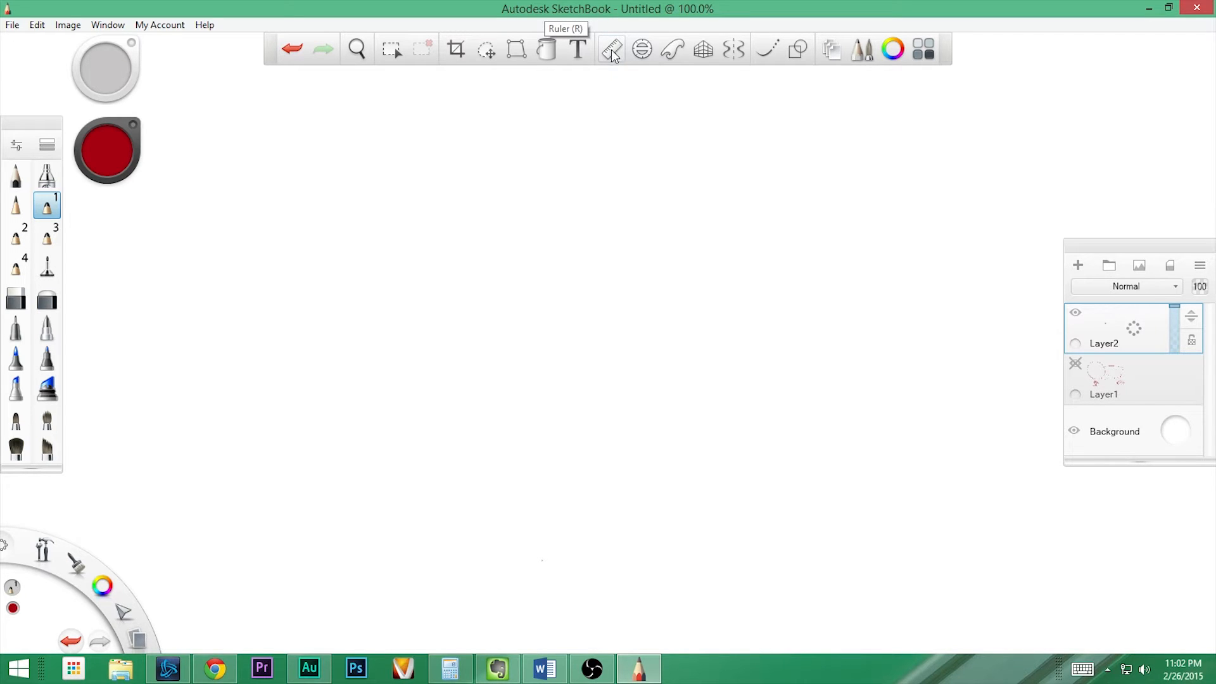
Step: Place the ruler across the upper canvas at 9° and draw a long straight red line along it
{"action": "left_click", "coordinate": [610, 51]}
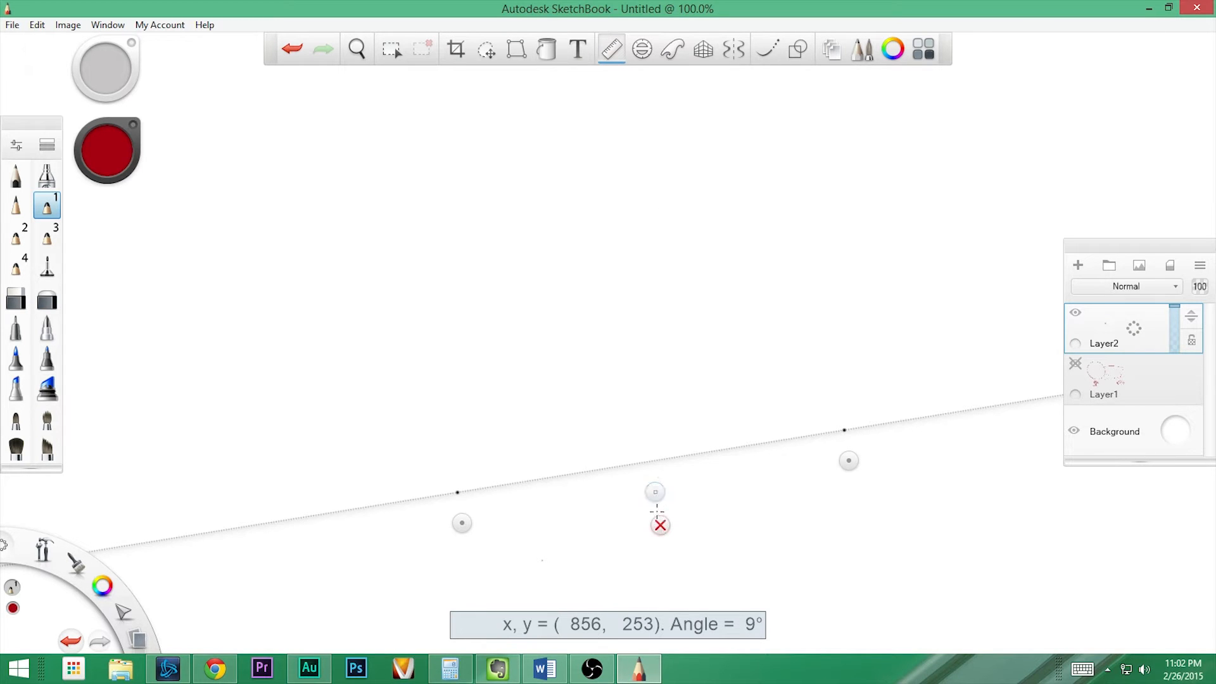
{"action": "left_click_drag", "start_coordinate": [656, 497], "coordinate": [495, 345]}
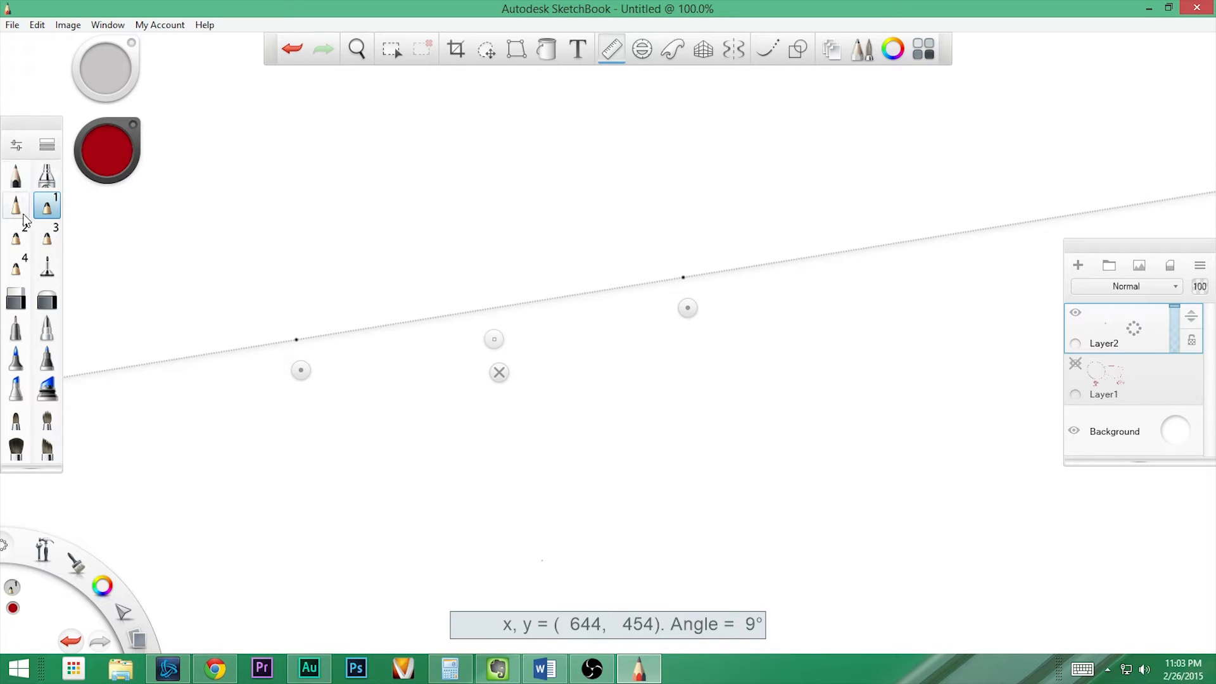
{"action": "left_click", "coordinate": [47, 266]}
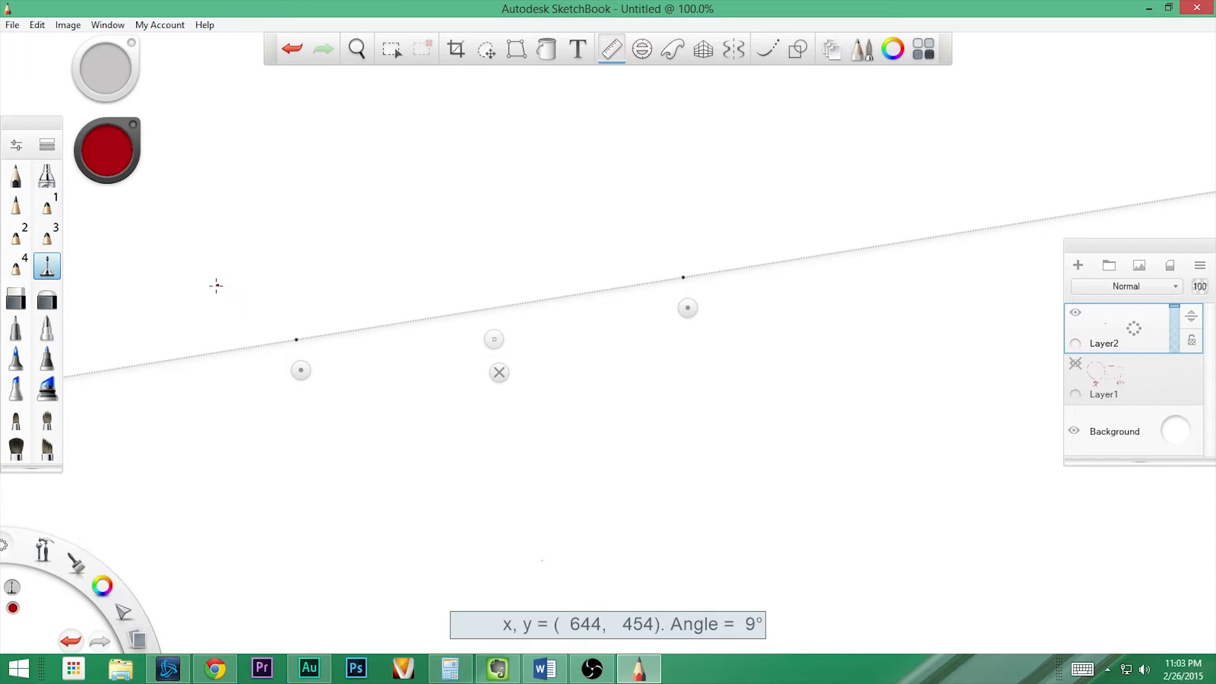
{"action": "left_click_drag", "start_coordinate": [195, 252], "coordinate": [254, 243]}
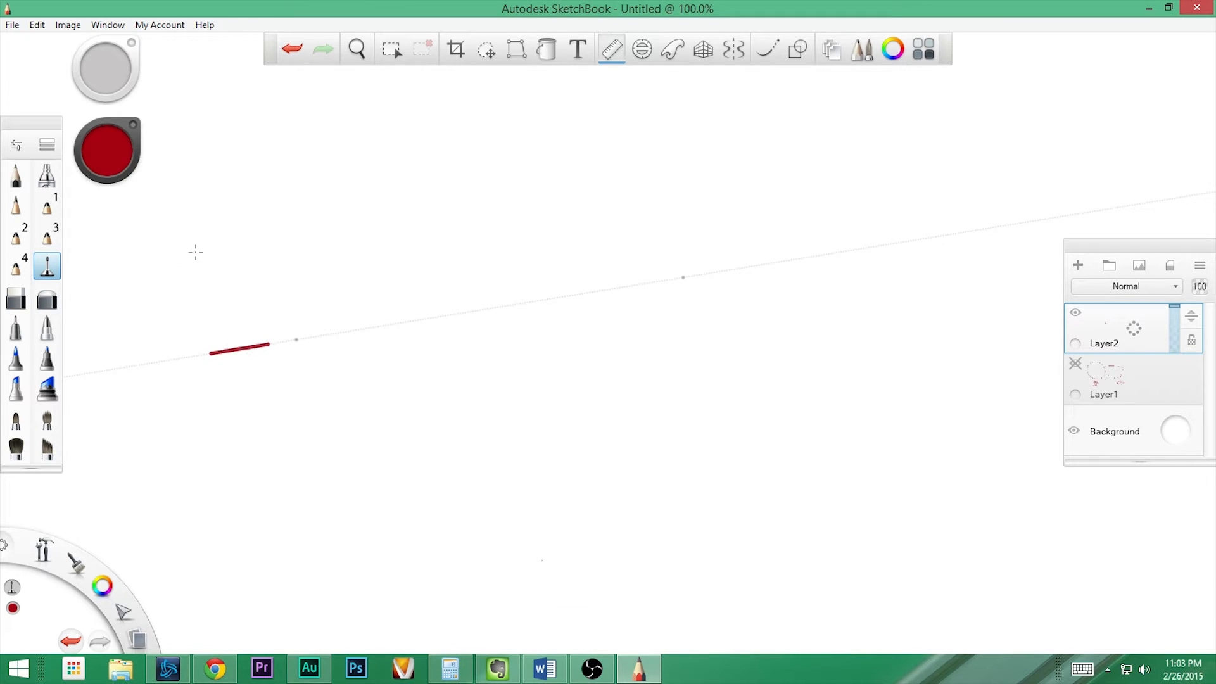
{"action": "left_click_drag", "start_coordinate": [270, 344], "coordinate": [871, 248]}
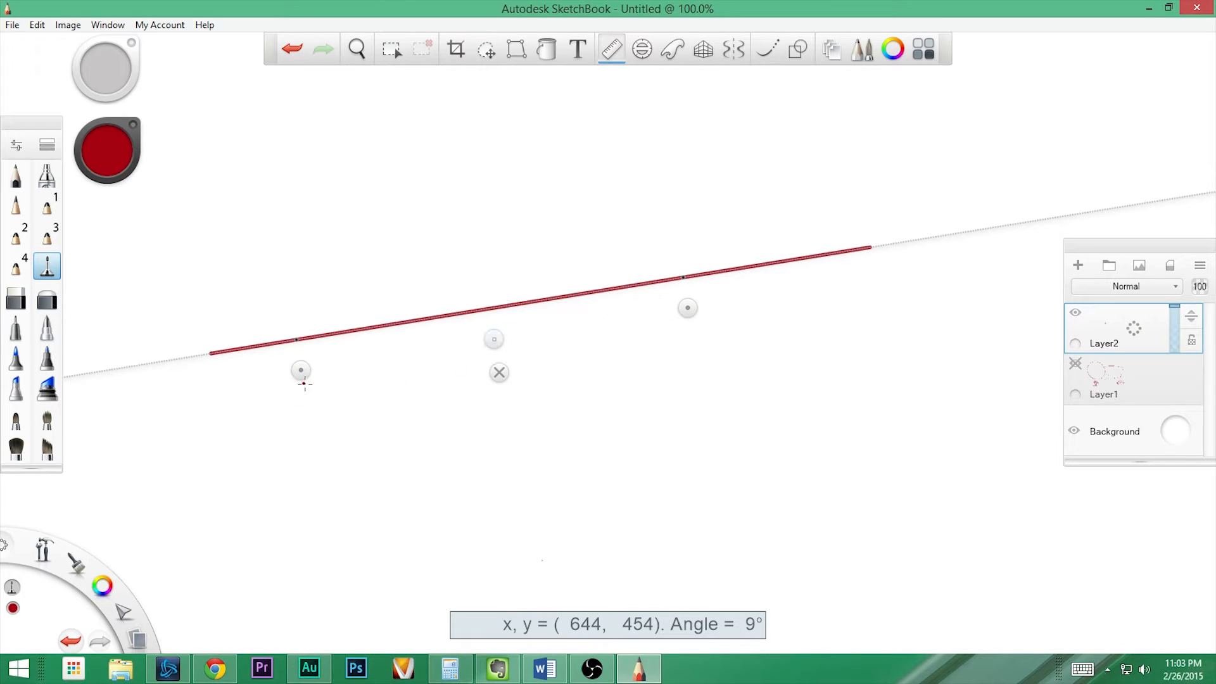
Step: Pivot the ruler to -24° and 54° and draw a straight line at each angle, forming a triangle with the first line
{"action": "left_click", "coordinate": [497, 390]}
{"action": "mouse_move", "coordinate": [693, 308]}
{"action": "left_mouse_down"}
{"action": "mouse_move", "coordinate": [686, 437]}
{"action": "mouse_move", "coordinate": [664, 530]}
{"action": "mouse_move", "coordinate": [680, 522]}
{"action": "left_mouse_up"}
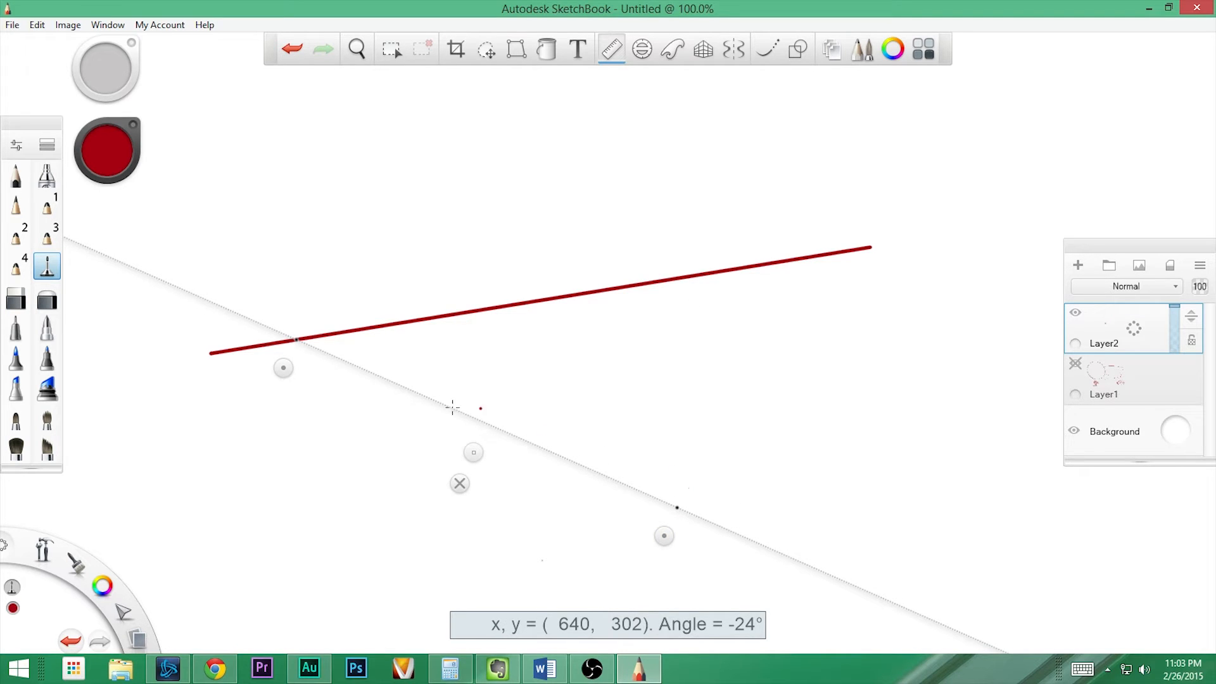
{"action": "left_click_drag", "start_coordinate": [294, 342], "coordinate": [778, 551]}
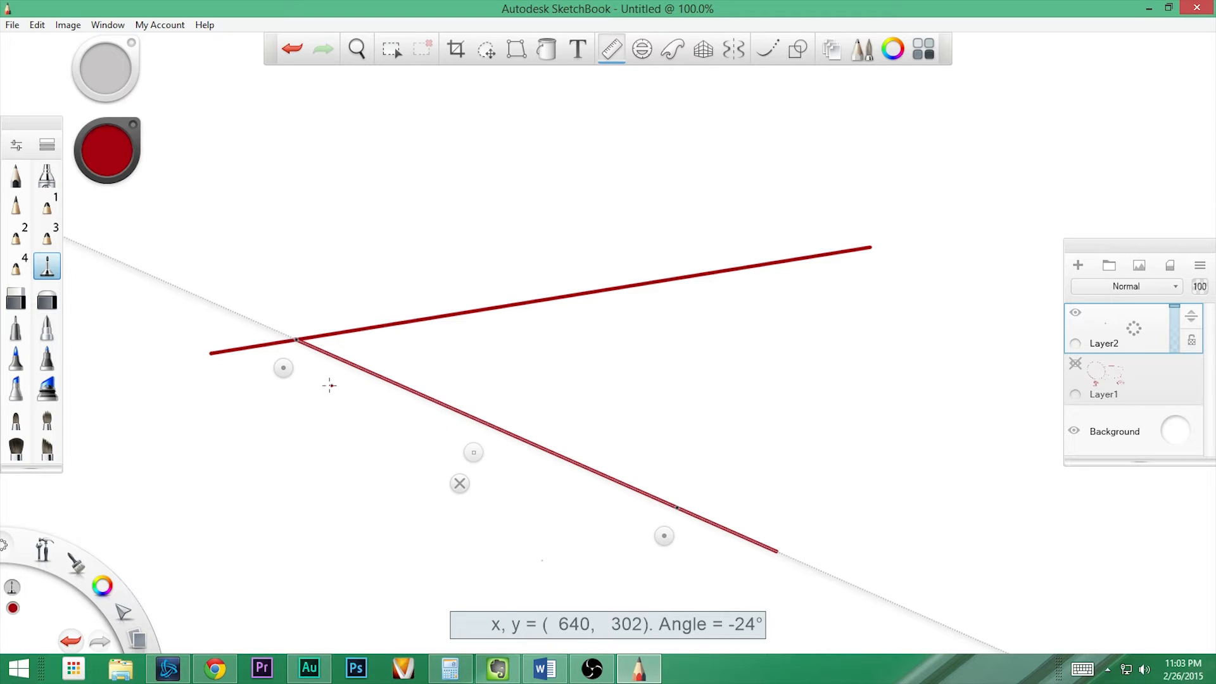
{"action": "mouse_move", "coordinate": [283, 368]}
{"action": "left_mouse_down"}
{"action": "mouse_move", "coordinate": [371, 276]}
{"action": "mouse_move", "coordinate": [600, 207]}
{"action": "mouse_move", "coordinate": [814, 174]}
{"action": "mouse_move", "coordinate": [893, 213]}
{"action": "mouse_move", "coordinate": [891, 268]}
{"action": "left_mouse_up"}
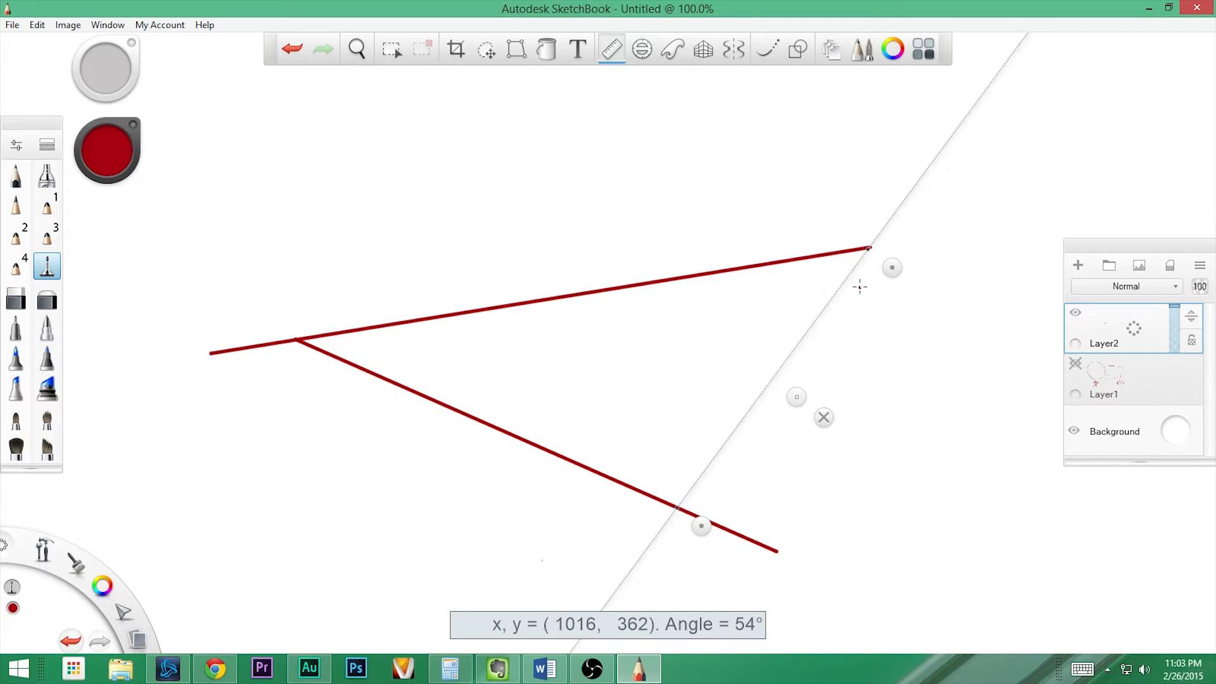
{"action": "left_click_drag", "start_coordinate": [867, 248], "coordinate": [678, 506]}
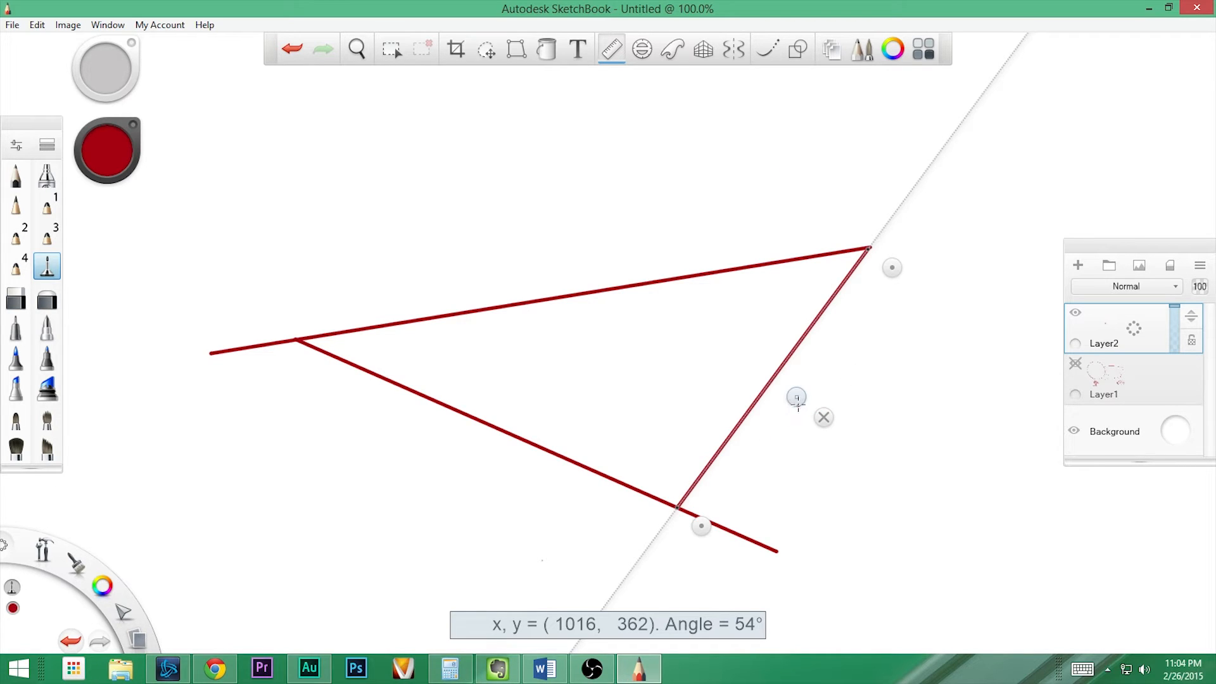
Step: Set the ruler to 31° through the triangle's upper-right corner and draw a line across the lower side to beyond it
{"action": "mouse_move", "coordinate": [794, 400]}
{"action": "left_mouse_down"}
{"action": "mouse_move", "coordinate": [683, 403]}
{"action": "mouse_move", "coordinate": [580, 381]}
{"action": "mouse_move", "coordinate": [596, 375]}
{"action": "left_mouse_up"}
{"action": "left_click", "coordinate": [656, 332]}
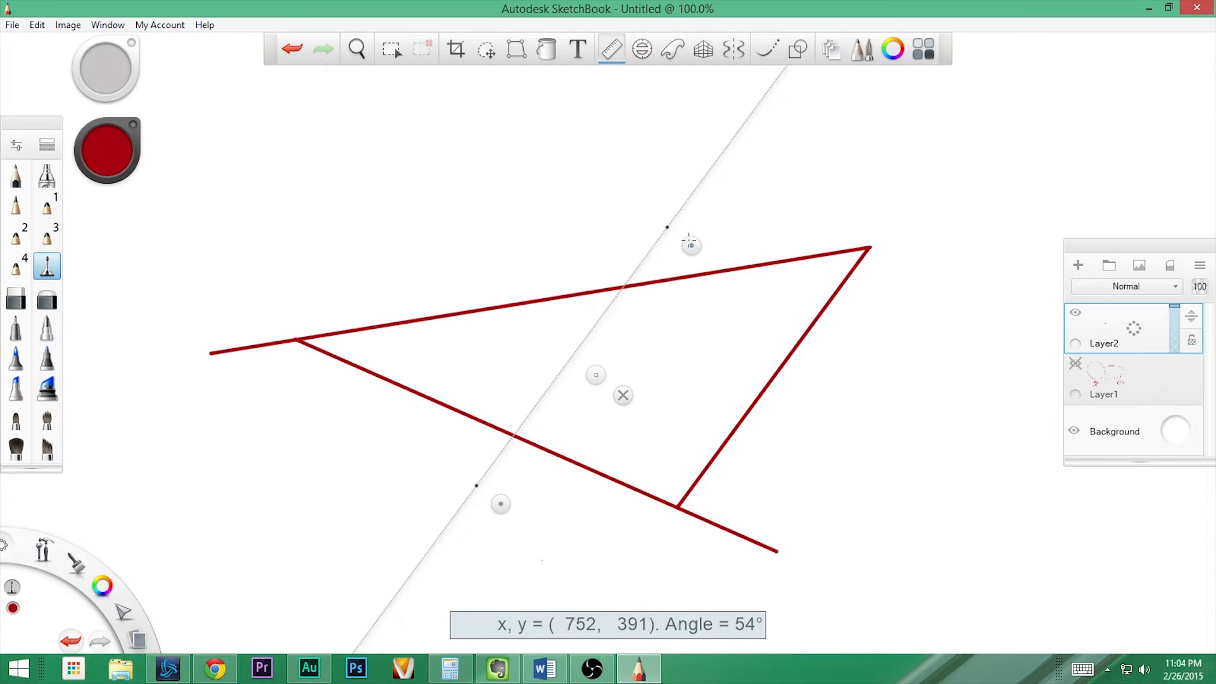
{"action": "left_click_drag", "start_coordinate": [691, 245], "coordinate": [565, 453]}
{"action": "mouse_move", "coordinate": [560, 449]}
{"action": "left_mouse_down"}
{"action": "mouse_move", "coordinate": [575, 470]}
{"action": "mouse_move", "coordinate": [567, 491]}
{"action": "mouse_move", "coordinate": [551, 426]}
{"action": "mouse_move", "coordinate": [623, 400]}
{"action": "mouse_move", "coordinate": [795, 279]}
{"action": "mouse_move", "coordinate": [877, 255]}
{"action": "mouse_move", "coordinate": [881, 275]}
{"action": "mouse_move", "coordinate": [619, 397]}
{"action": "mouse_move", "coordinate": [412, 523]}
{"action": "left_mouse_up"}
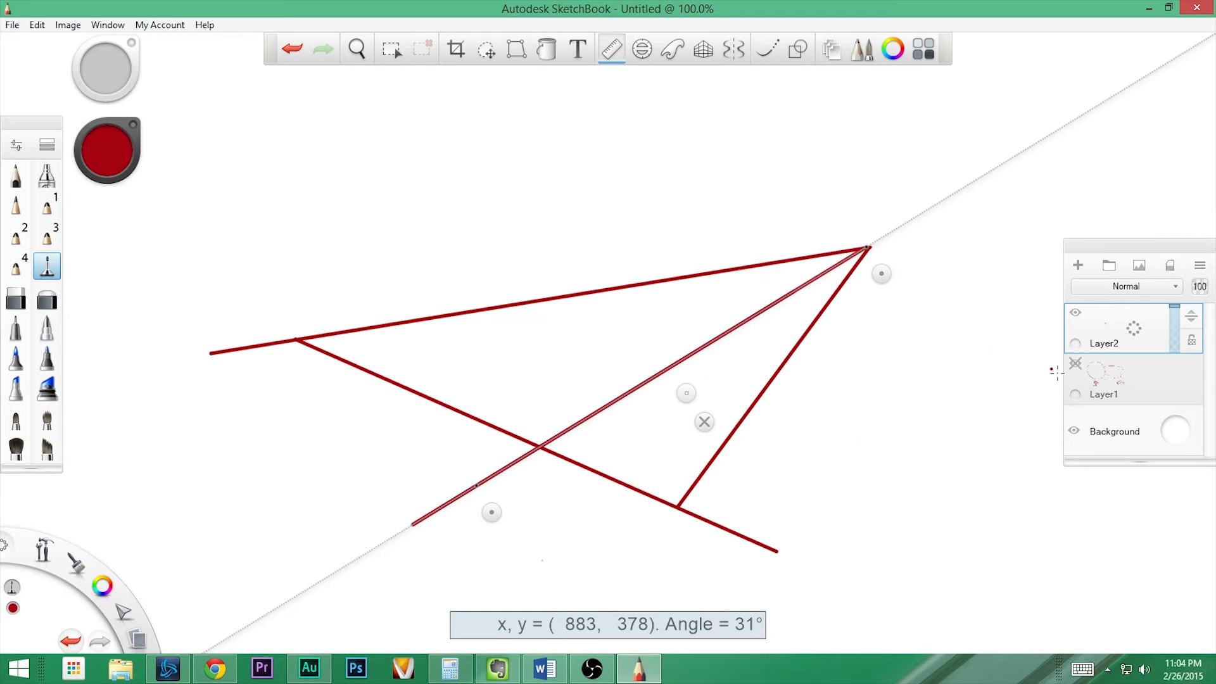
Step: Hide Layer2, add a new layer above it and close the ruler
{"action": "left_click", "coordinate": [1077, 314]}
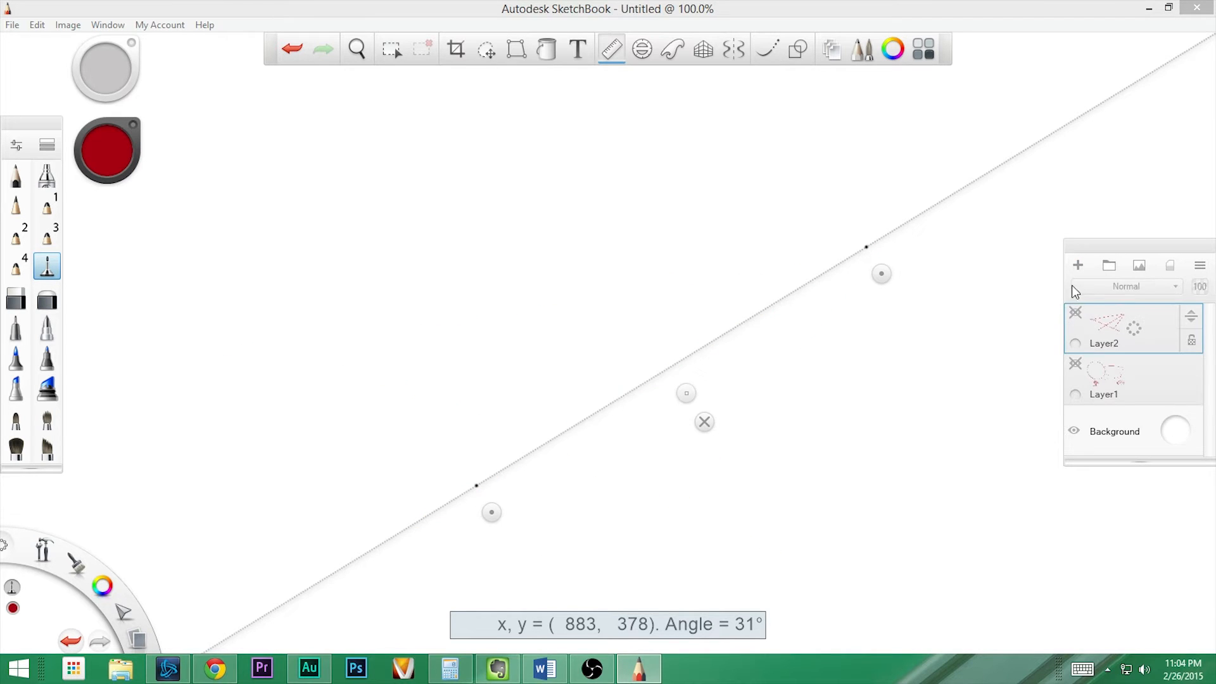
{"action": "left_click", "coordinate": [1076, 266]}
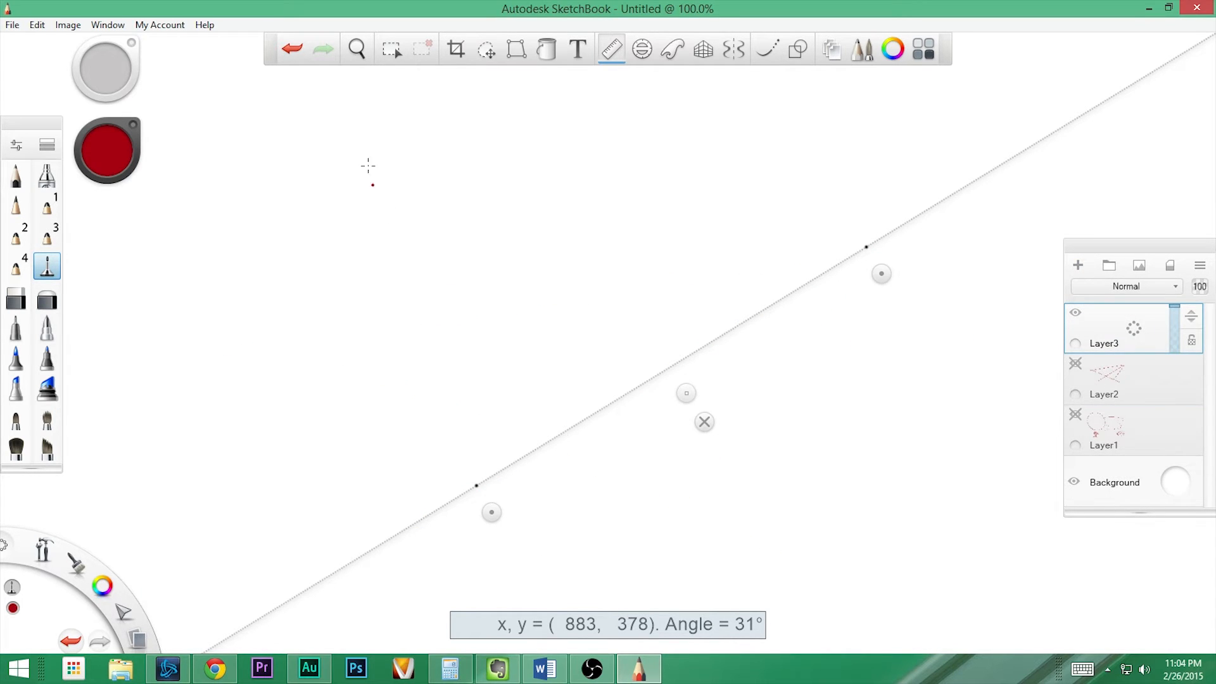
{"action": "left_click", "coordinate": [704, 421]}
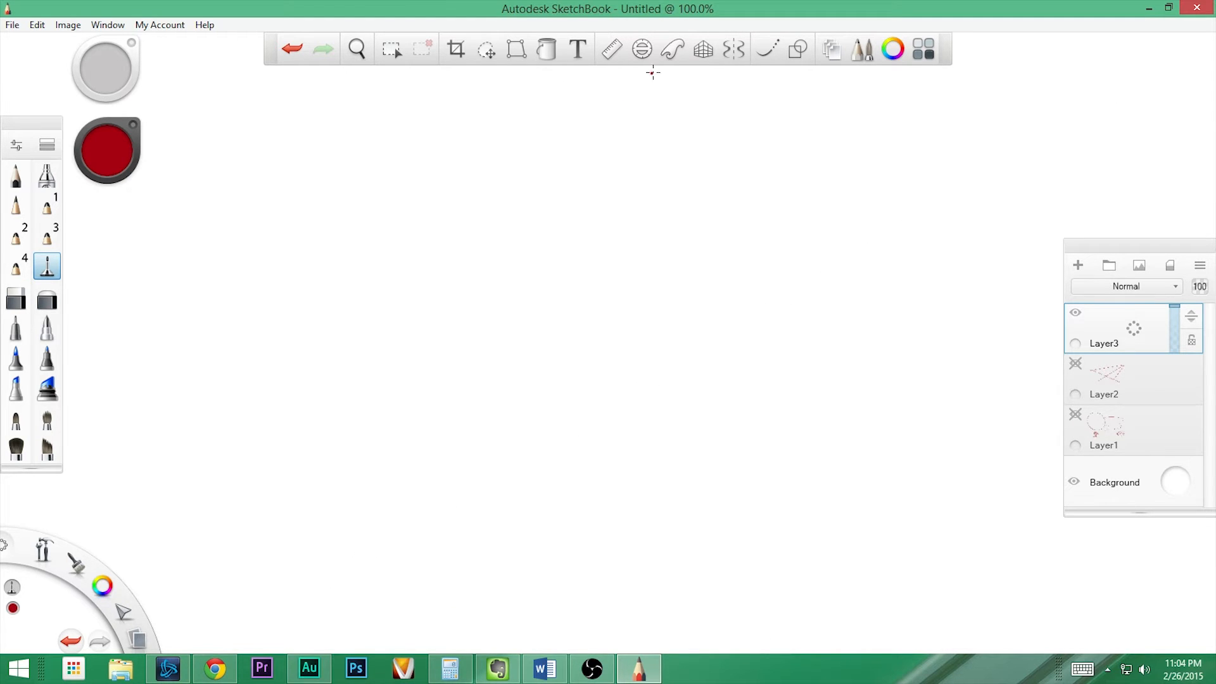
Step: Turn on the ellipse guide, centre it at about (815, 439), flatten it to 39°, rotate it to 3° and shrink it
{"action": "left_click", "coordinate": [642, 50]}
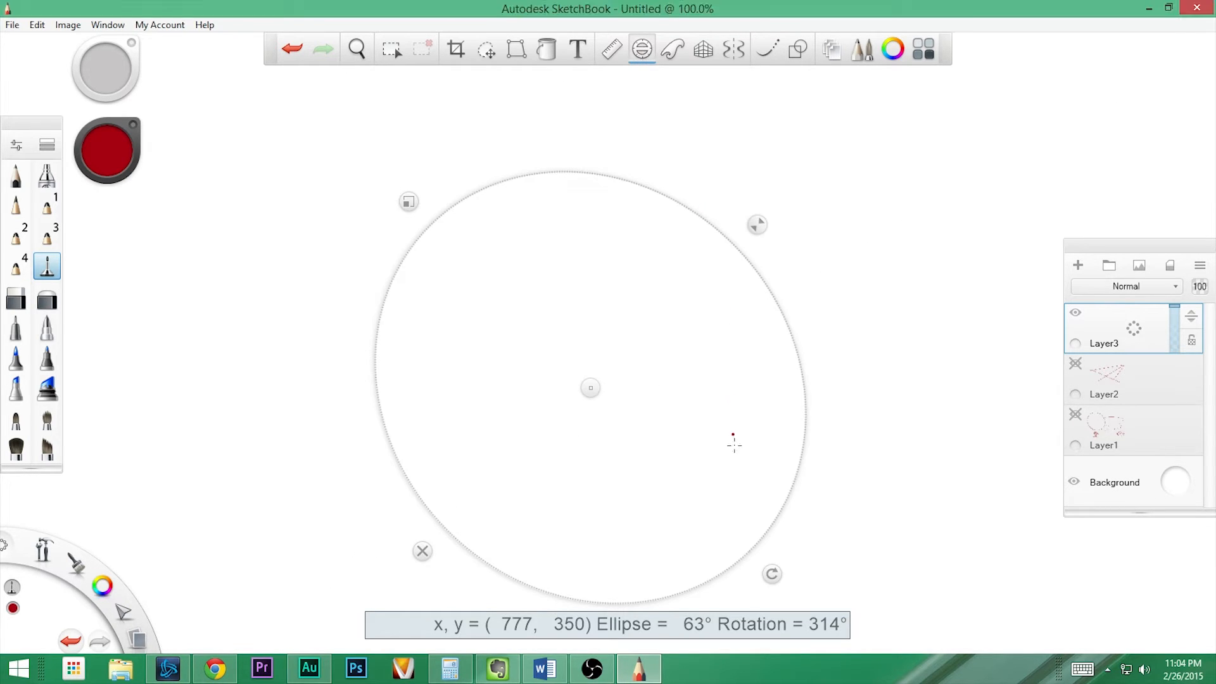
{"action": "left_click_drag", "start_coordinate": [773, 573], "coordinate": [772, 572]}
{"action": "mouse_move", "coordinate": [805, 535]}
{"action": "left_mouse_down"}
{"action": "mouse_move", "coordinate": [842, 450]}
{"action": "mouse_move", "coordinate": [850, 364]}
{"action": "mouse_move", "coordinate": [849, 387]}
{"action": "left_mouse_up"}
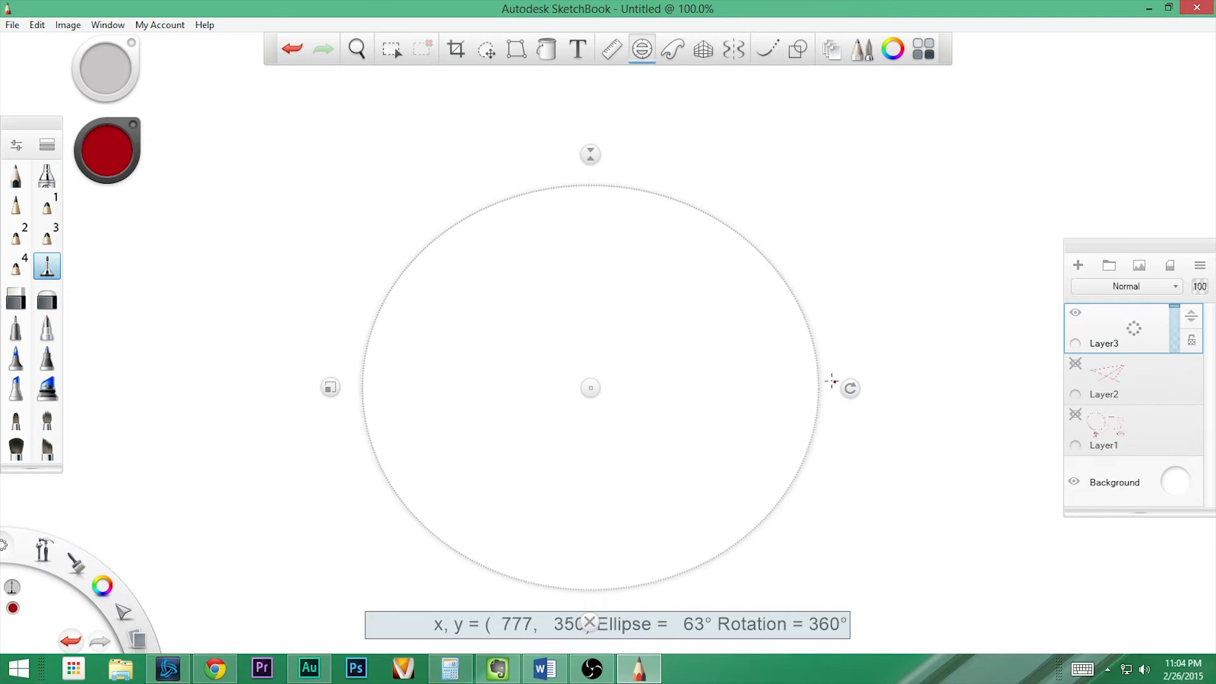
{"action": "left_click_drag", "start_coordinate": [591, 387], "coordinate": [620, 320]}
{"action": "left_click_drag", "start_coordinate": [619, 86], "coordinate": [619, 145]}
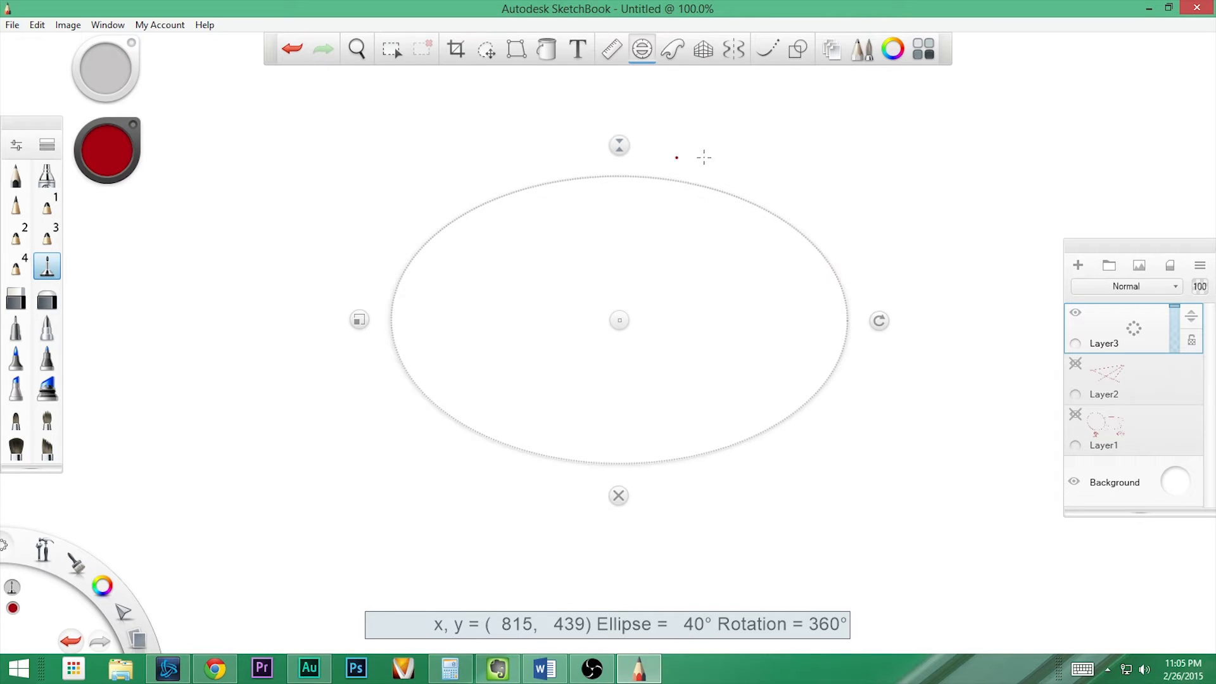
{"action": "left_click_drag", "start_coordinate": [879, 320], "coordinate": [882, 321]}
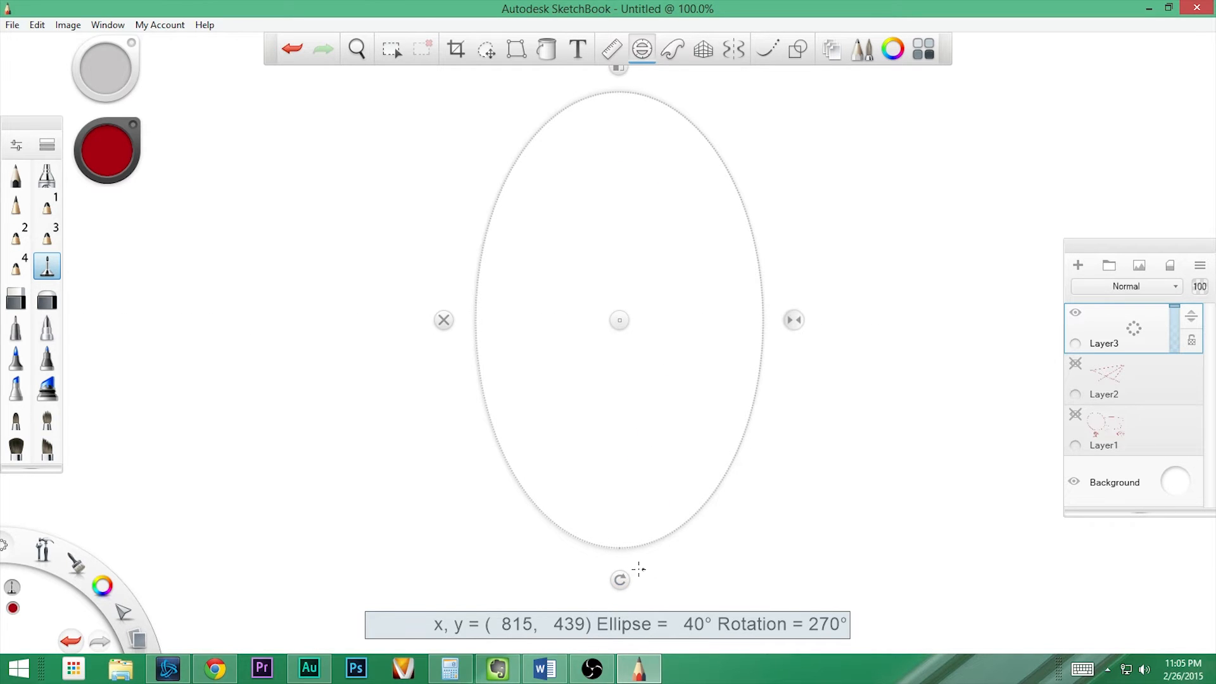
{"action": "left_click_drag", "start_coordinate": [620, 577], "coordinate": [625, 580]}
{"action": "left_click_drag", "start_coordinate": [358, 329], "coordinate": [490, 317]}
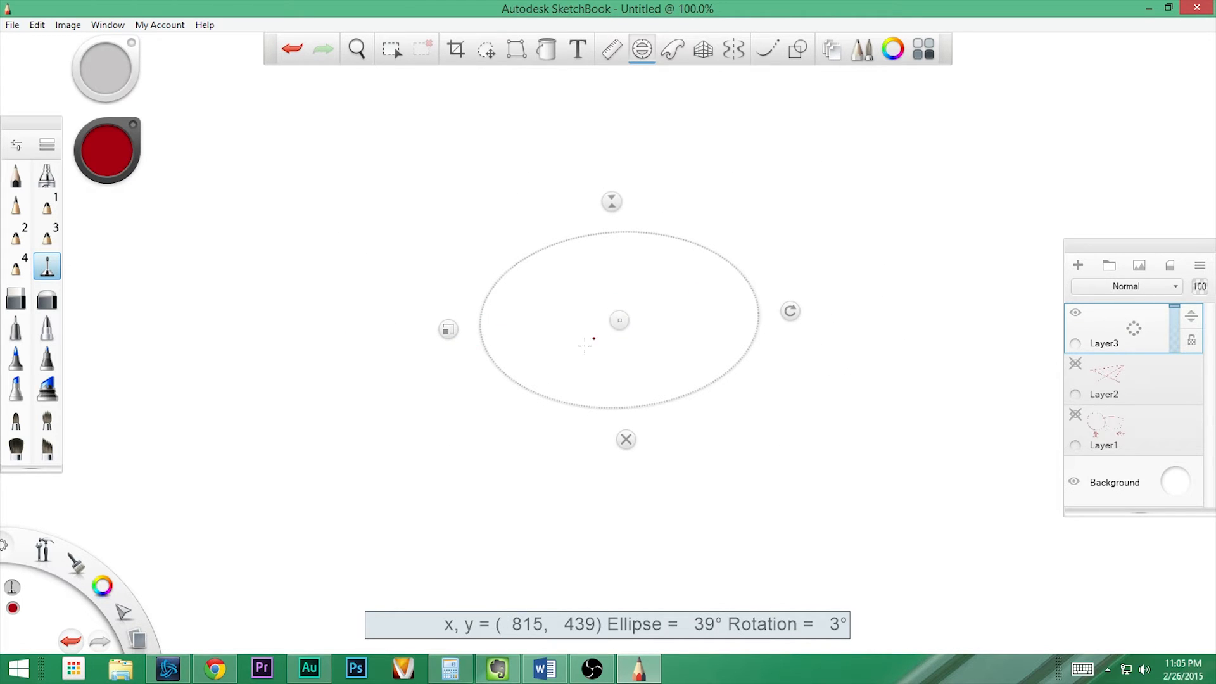
Step: Trace five concentric ellipses of differing height, the flattest at 20°, and draw a separate 20° ellipse to their upper right
{"action": "mouse_move", "coordinate": [527, 253]}
{"action": "left_mouse_down"}
{"action": "mouse_move", "coordinate": [557, 401]}
{"action": "mouse_move", "coordinate": [626, 232]}
{"action": "mouse_move", "coordinate": [587, 269]}
{"action": "left_mouse_up"}
{"action": "mouse_move", "coordinate": [612, 201]}
{"action": "left_mouse_down"}
{"action": "mouse_move", "coordinate": [602, 169]}
{"action": "mouse_move", "coordinate": [589, 204]}
{"action": "mouse_move", "coordinate": [705, 413]}
{"action": "mouse_move", "coordinate": [541, 210]}
{"action": "left_mouse_up"}
{"action": "mouse_move", "coordinate": [610, 173]}
{"action": "left_mouse_down"}
{"action": "mouse_move", "coordinate": [608, 141]}
{"action": "mouse_move", "coordinate": [599, 169]}
{"action": "mouse_move", "coordinate": [592, 163]}
{"action": "mouse_move", "coordinate": [728, 215]}
{"action": "mouse_move", "coordinate": [594, 164]}
{"action": "mouse_move", "coordinate": [513, 233]}
{"action": "left_mouse_up"}
{"action": "mouse_move", "coordinate": [608, 135]}
{"action": "left_mouse_down"}
{"action": "mouse_move", "coordinate": [606, 98]}
{"action": "mouse_move", "coordinate": [485, 380]}
{"action": "mouse_move", "coordinate": [744, 231]}
{"action": "mouse_move", "coordinate": [604, 126]}
{"action": "mouse_move", "coordinate": [606, 268]}
{"action": "mouse_move", "coordinate": [605, 258]}
{"action": "mouse_move", "coordinate": [587, 369]}
{"action": "mouse_move", "coordinate": [573, 273]}
{"action": "left_mouse_up"}
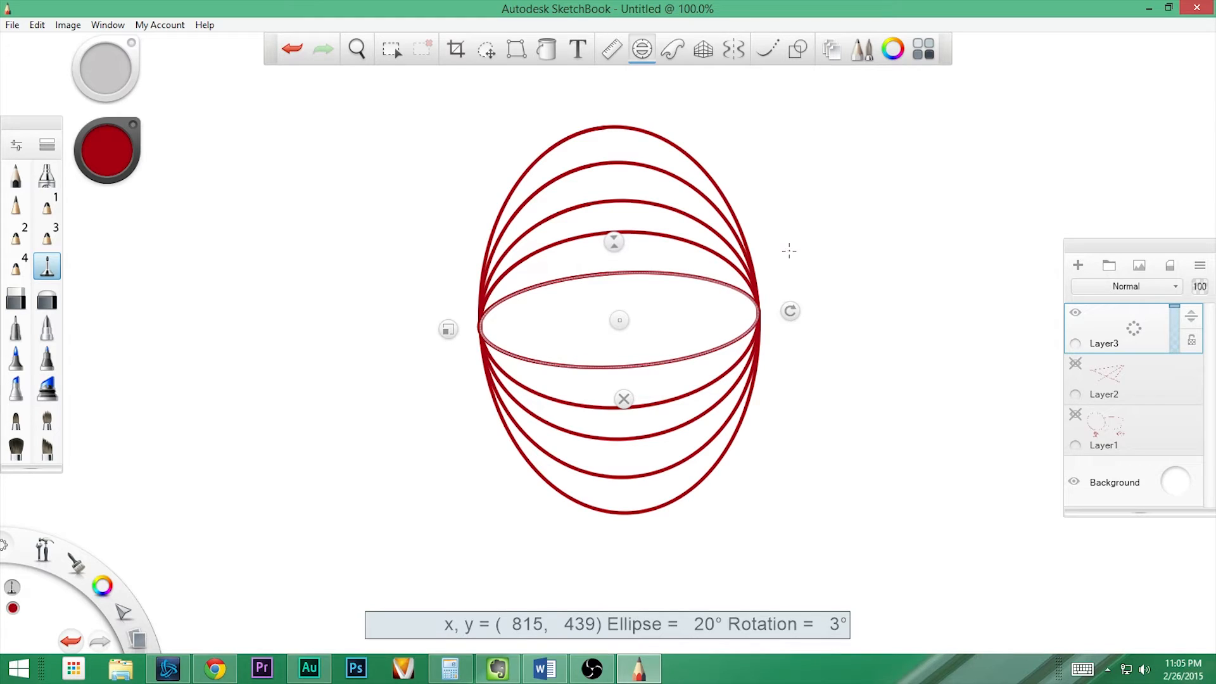
{"action": "mouse_move", "coordinate": [619, 320]}
{"action": "left_mouse_down"}
{"action": "mouse_move", "coordinate": [844, 201]}
{"action": "mouse_move", "coordinate": [947, 180]}
{"action": "left_mouse_up"}
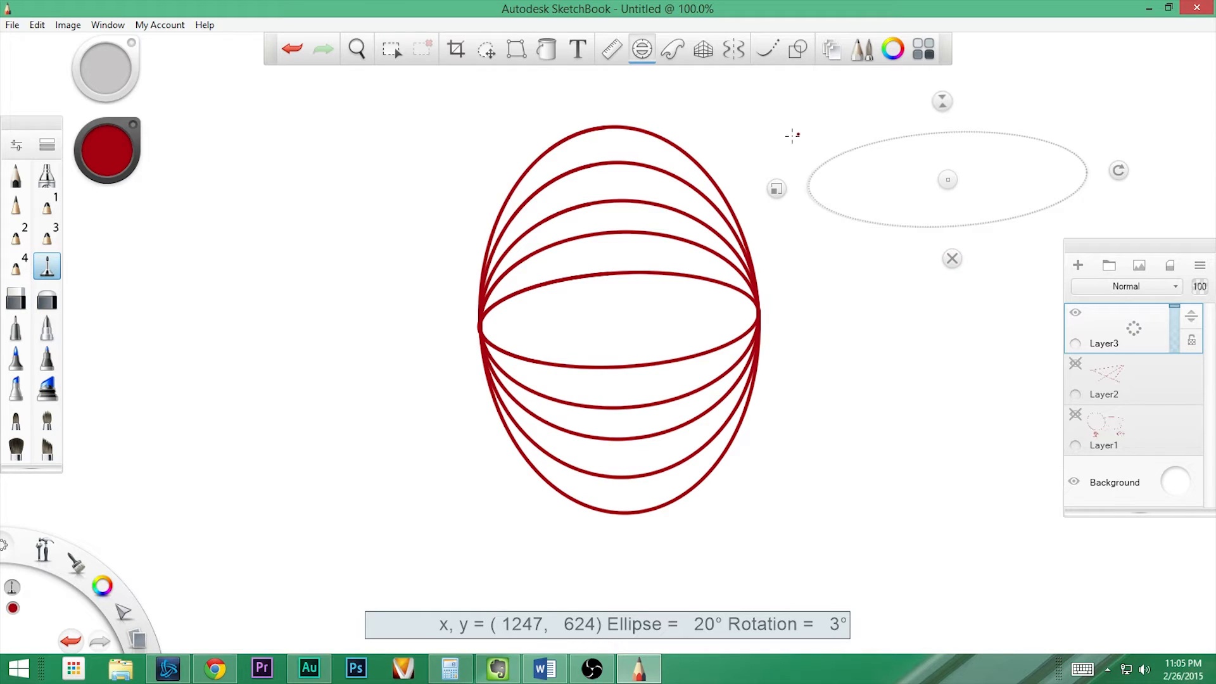
{"action": "mouse_move", "coordinate": [830, 160]}
{"action": "left_mouse_down"}
{"action": "mouse_move", "coordinate": [937, 219]}
{"action": "mouse_move", "coordinate": [823, 152]}
{"action": "left_mouse_up"}
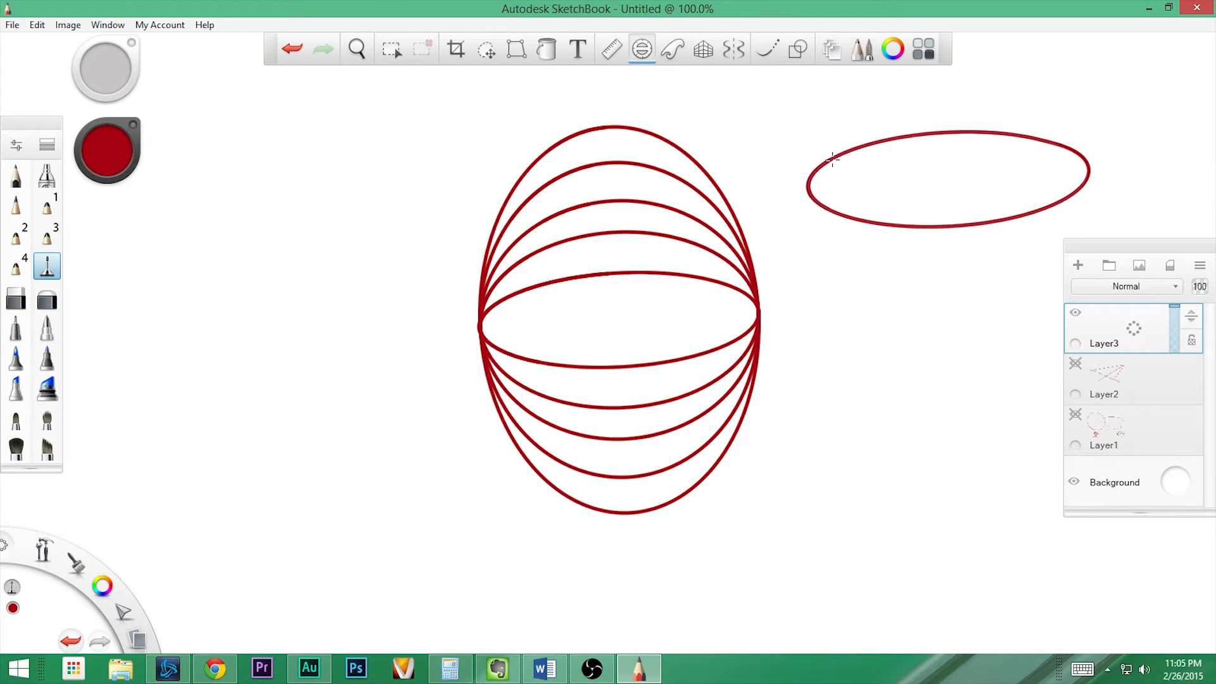
Step: Align the ruler at 33° and draw a line connecting the nested ellipses' right edge to the separate ellipse, closing the ruler when done
{"action": "left_click", "coordinate": [612, 50]}
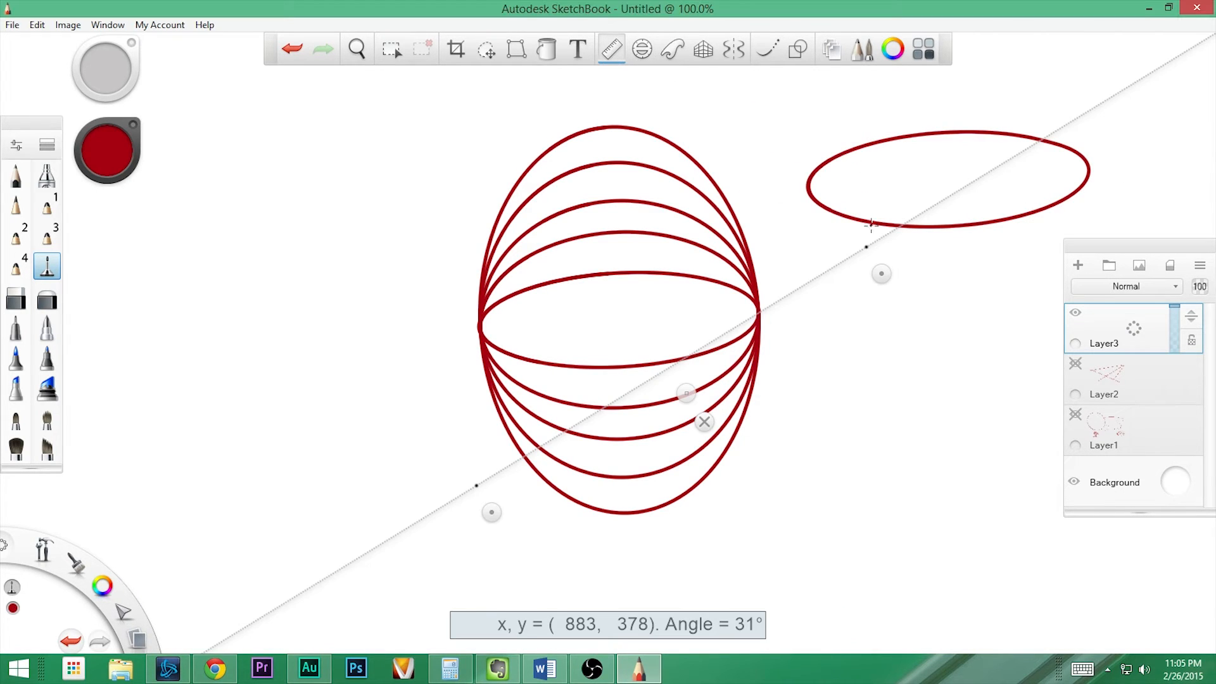
{"action": "left_click_drag", "start_coordinate": [881, 272], "coordinate": [890, 249]}
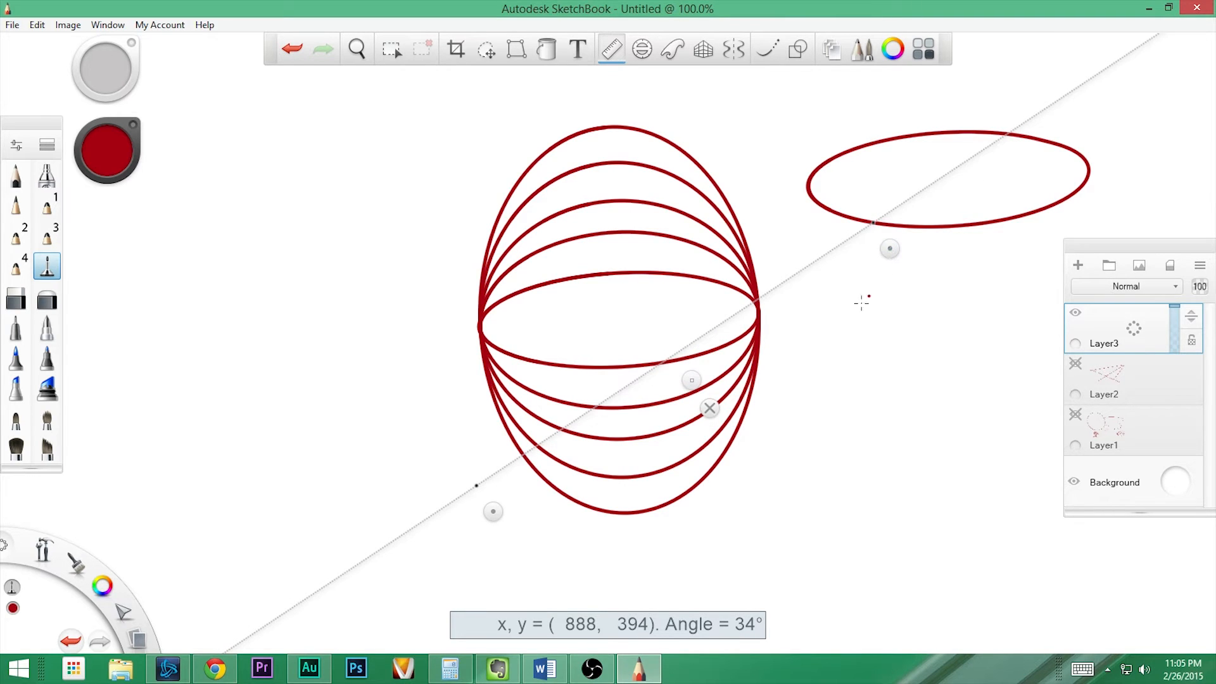
{"action": "left_click", "coordinate": [494, 511]}
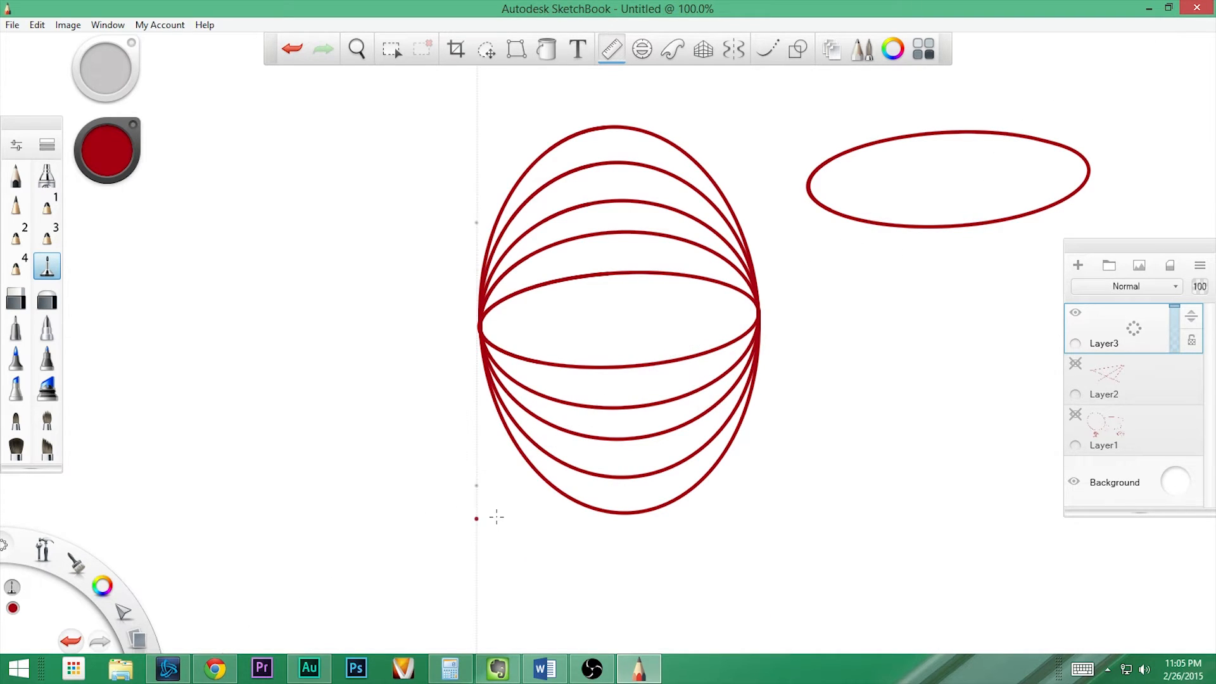
{"action": "key", "text": "ctrl+z"}
{"action": "left_click_drag", "start_coordinate": [506, 222], "coordinate": [913, 252]}
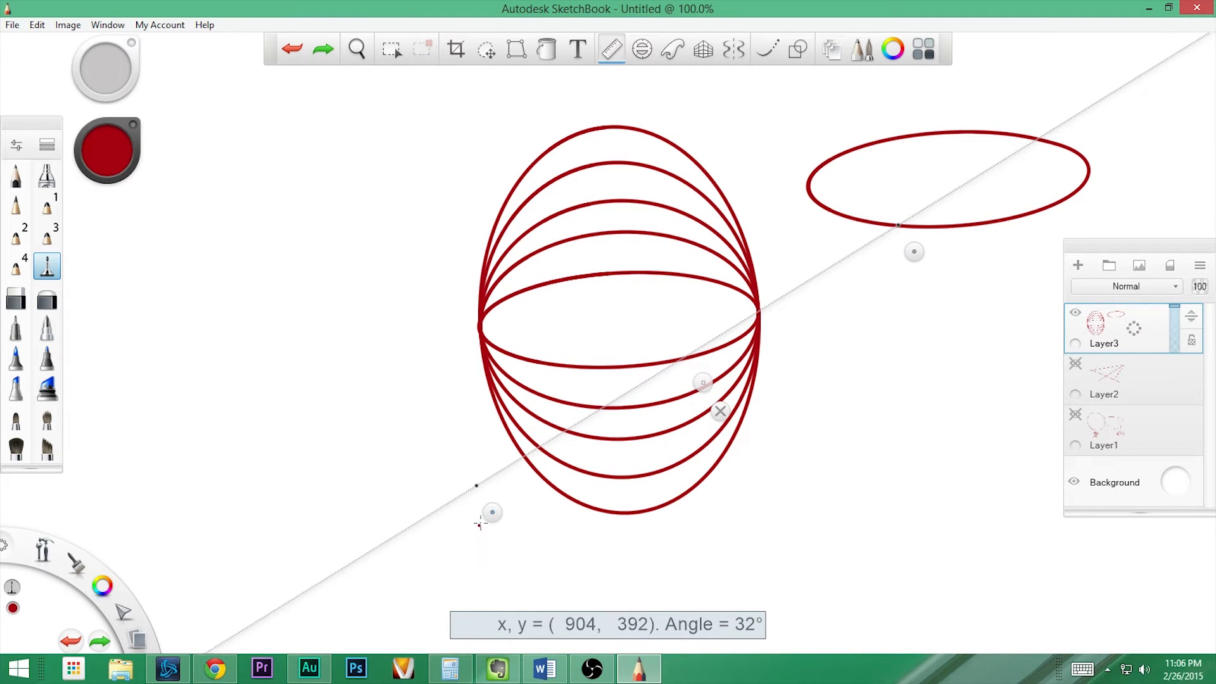
{"action": "mouse_move", "coordinate": [492, 512]}
{"action": "left_mouse_down"}
{"action": "mouse_move", "coordinate": [623, 435]}
{"action": "mouse_move", "coordinate": [761, 321]}
{"action": "mouse_move", "coordinate": [777, 337]}
{"action": "left_mouse_up"}
{"action": "mouse_move", "coordinate": [890, 231]}
{"action": "left_mouse_down"}
{"action": "mouse_move", "coordinate": [767, 308]}
{"action": "mouse_move", "coordinate": [770, 323]}
{"action": "left_mouse_up"}
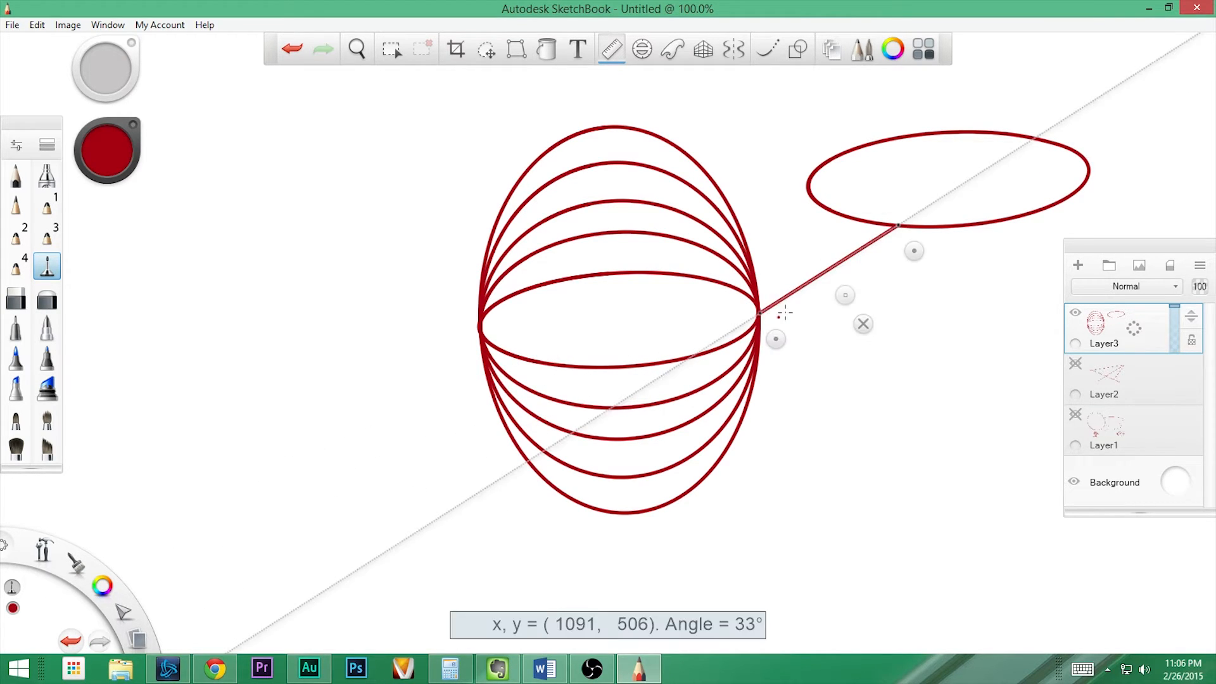
{"action": "left_click", "coordinate": [862, 325]}
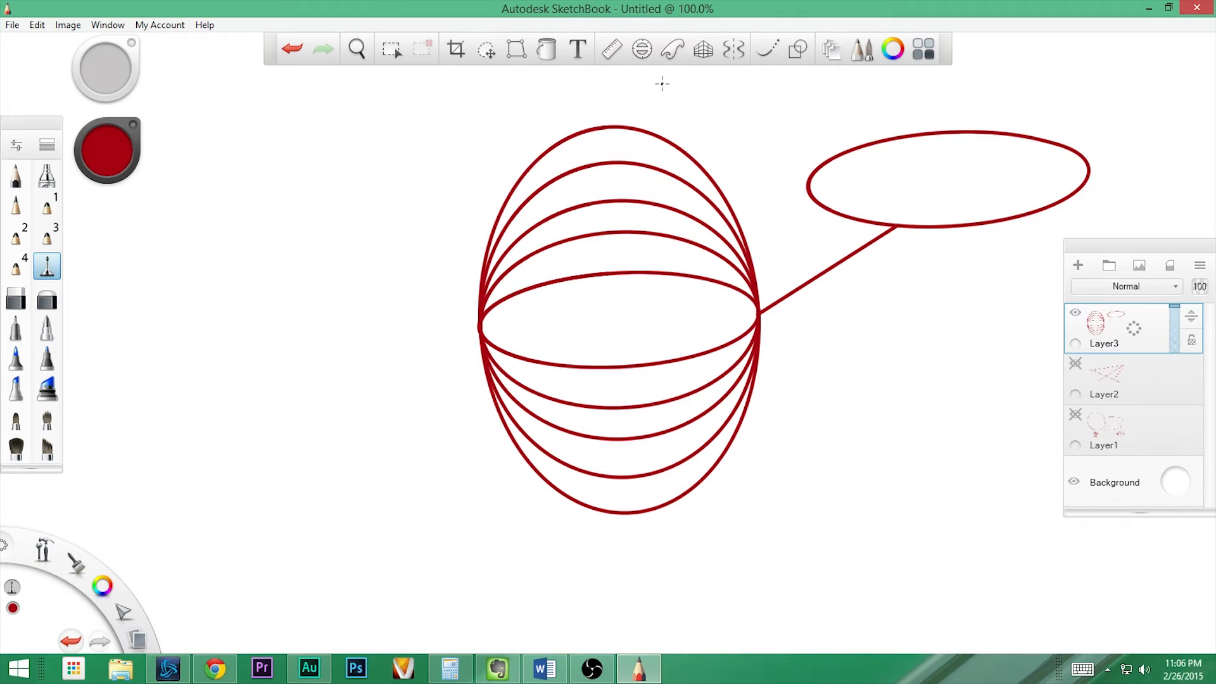
Step: Turn on the French Curve guide, add a new layer and hide Layer3
{"action": "left_click", "coordinate": [671, 49]}
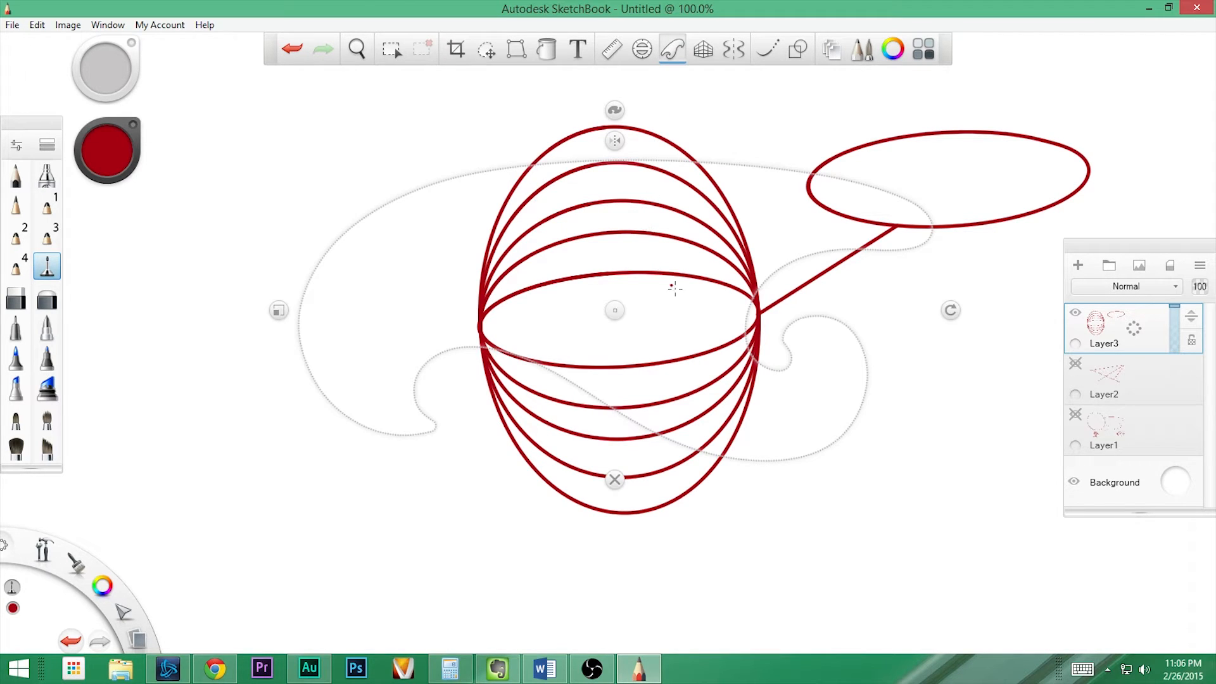
{"action": "left_click", "coordinate": [1075, 481]}
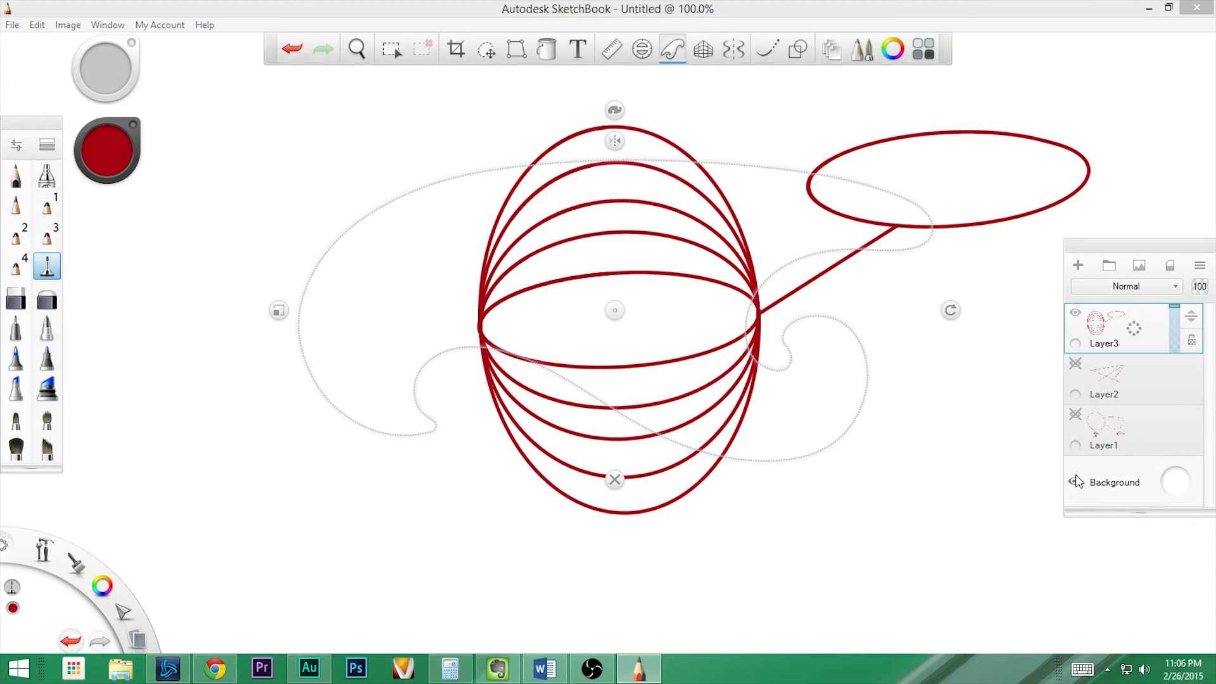
{"action": "left_click", "coordinate": [1078, 266]}
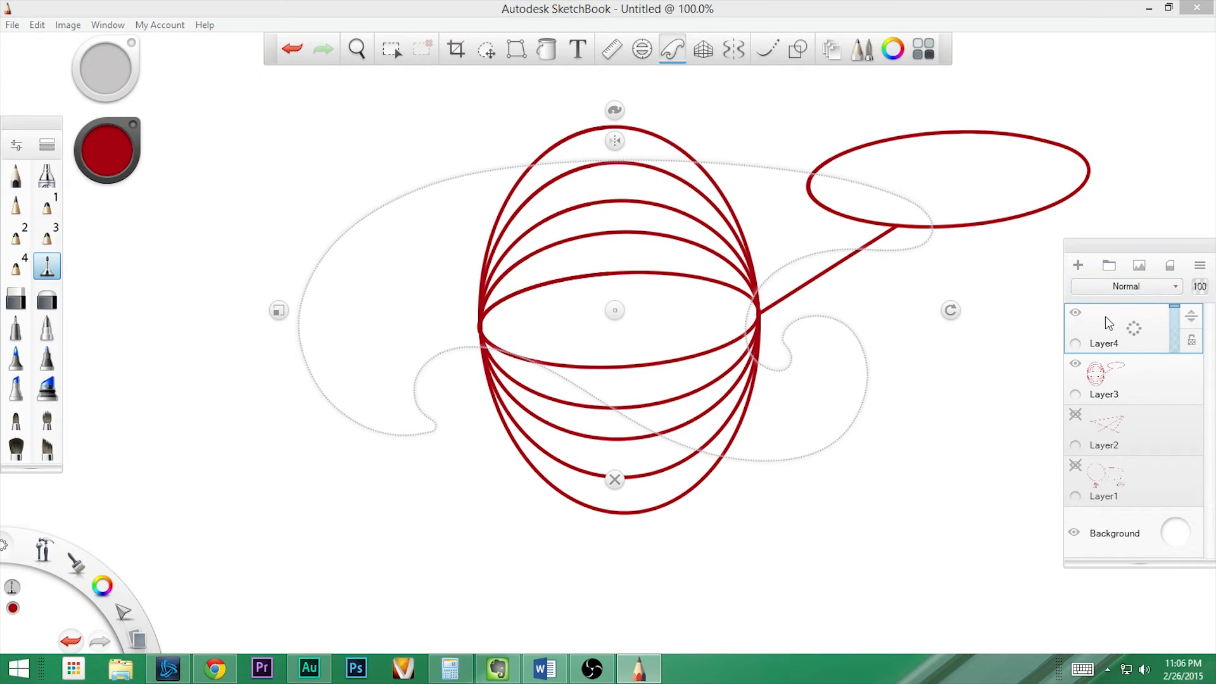
{"action": "left_click", "coordinate": [1075, 365]}
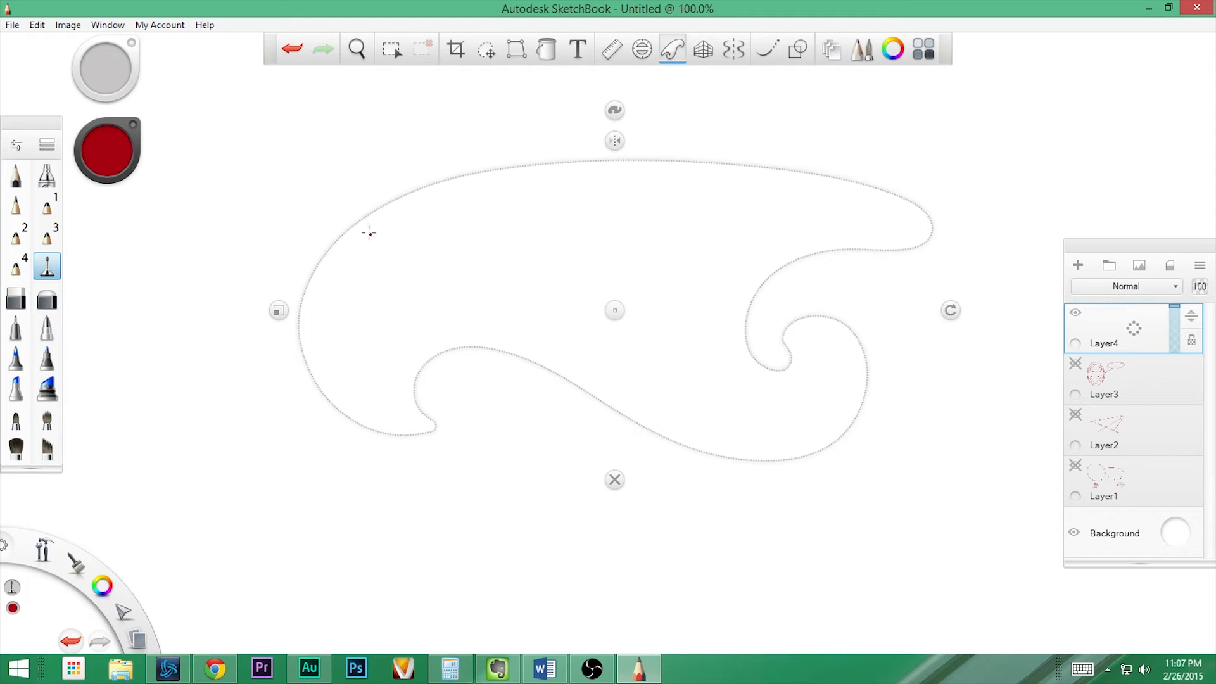
Step: Trace the French curve's left end and lower edge, and shift the guide up and right to trace a second arc closing a pointed crescent
{"action": "mouse_move", "coordinate": [361, 218]}
{"action": "left_mouse_down"}
{"action": "mouse_move", "coordinate": [330, 247]}
{"action": "mouse_move", "coordinate": [299, 333]}
{"action": "mouse_move", "coordinate": [342, 414]}
{"action": "mouse_move", "coordinate": [436, 430]}
{"action": "mouse_move", "coordinate": [416, 402]}
{"action": "mouse_move", "coordinate": [448, 353]}
{"action": "mouse_move", "coordinate": [551, 368]}
{"action": "mouse_move", "coordinate": [670, 438]}
{"action": "left_mouse_up"}
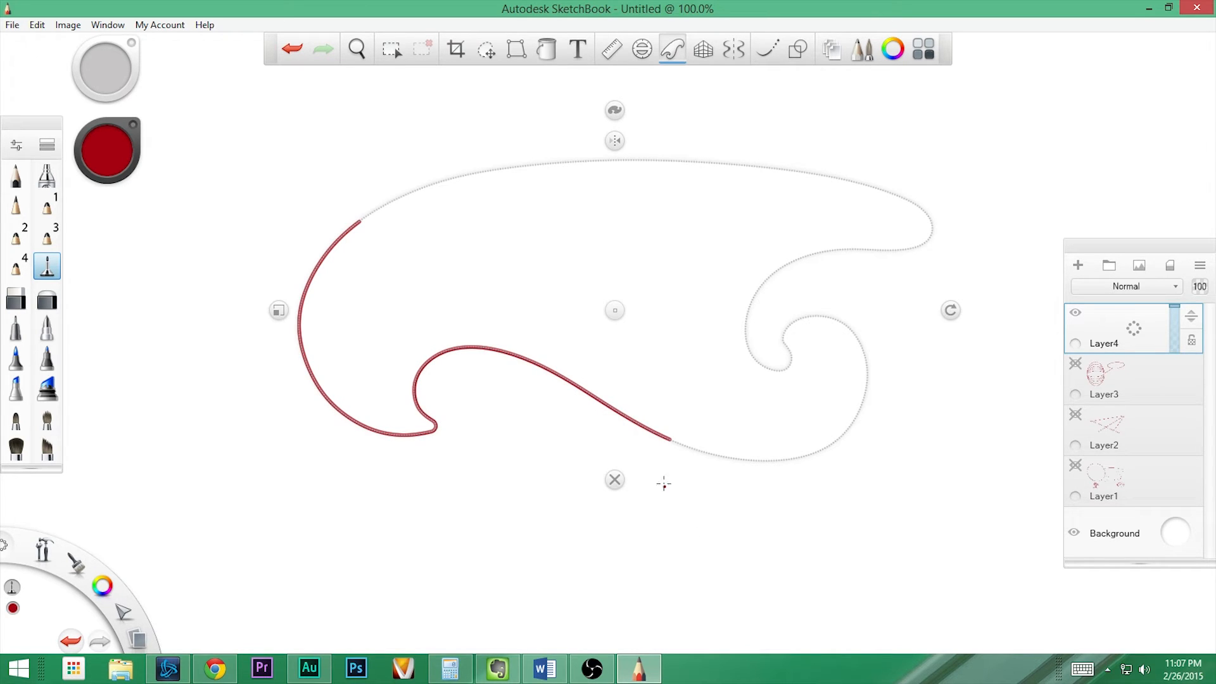
{"action": "mouse_move", "coordinate": [615, 310]}
{"action": "left_mouse_down"}
{"action": "mouse_move", "coordinate": [661, 275]}
{"action": "mouse_move", "coordinate": [670, 204]}
{"action": "mouse_move", "coordinate": [676, 223]}
{"action": "left_mouse_up"}
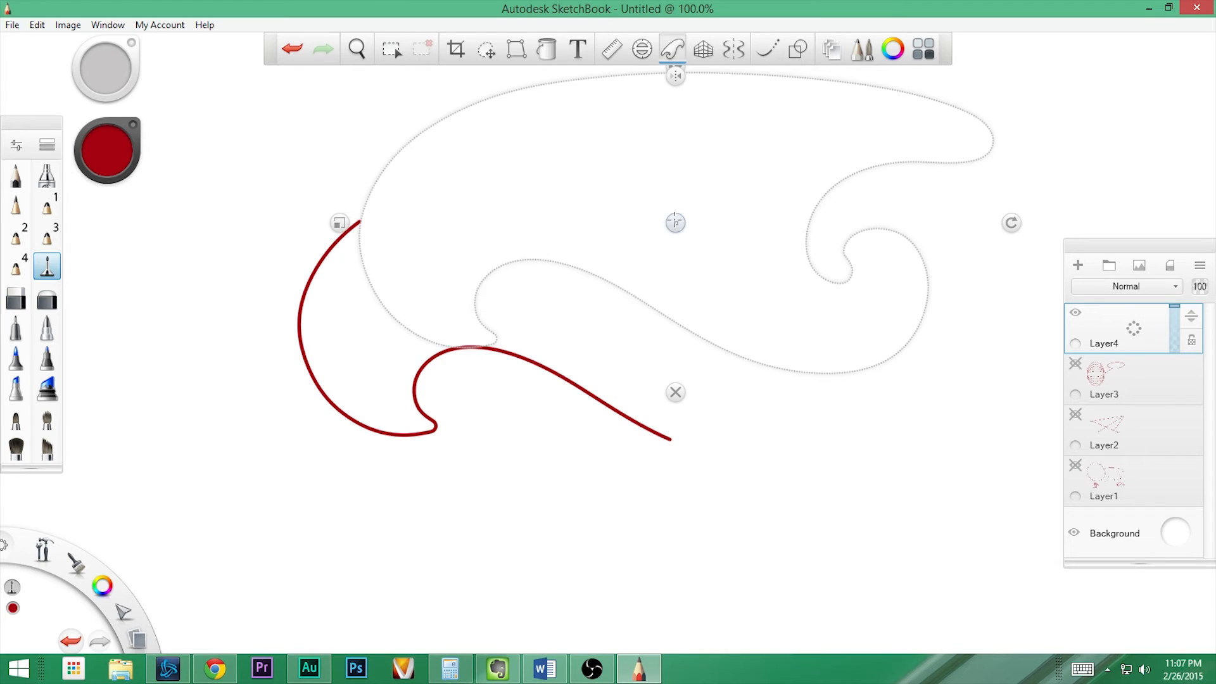
{"action": "mouse_move", "coordinate": [359, 222]}
{"action": "left_mouse_down"}
{"action": "mouse_move", "coordinate": [386, 308]}
{"action": "mouse_move", "coordinate": [451, 347]}
{"action": "left_mouse_up"}
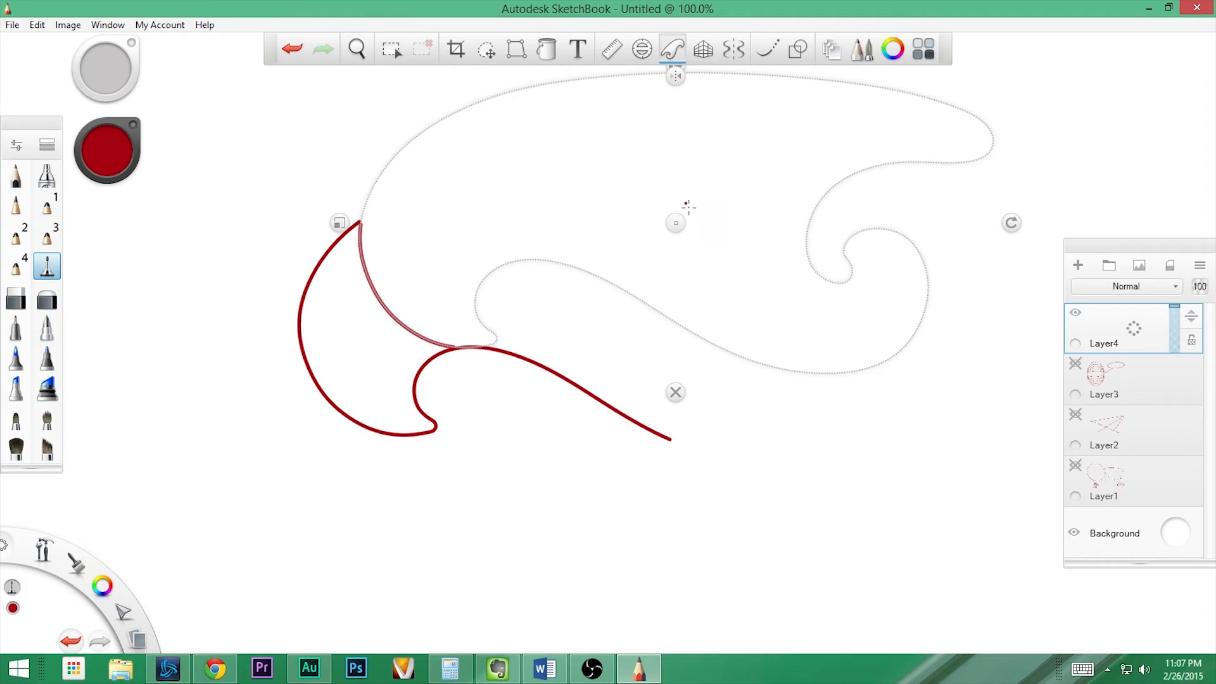
Step: Move the French curve guide over the crescent drawing, test its mirroring, and switch it to the next curve shape
{"action": "left_click_drag", "start_coordinate": [675, 223], "coordinate": [691, 262]}
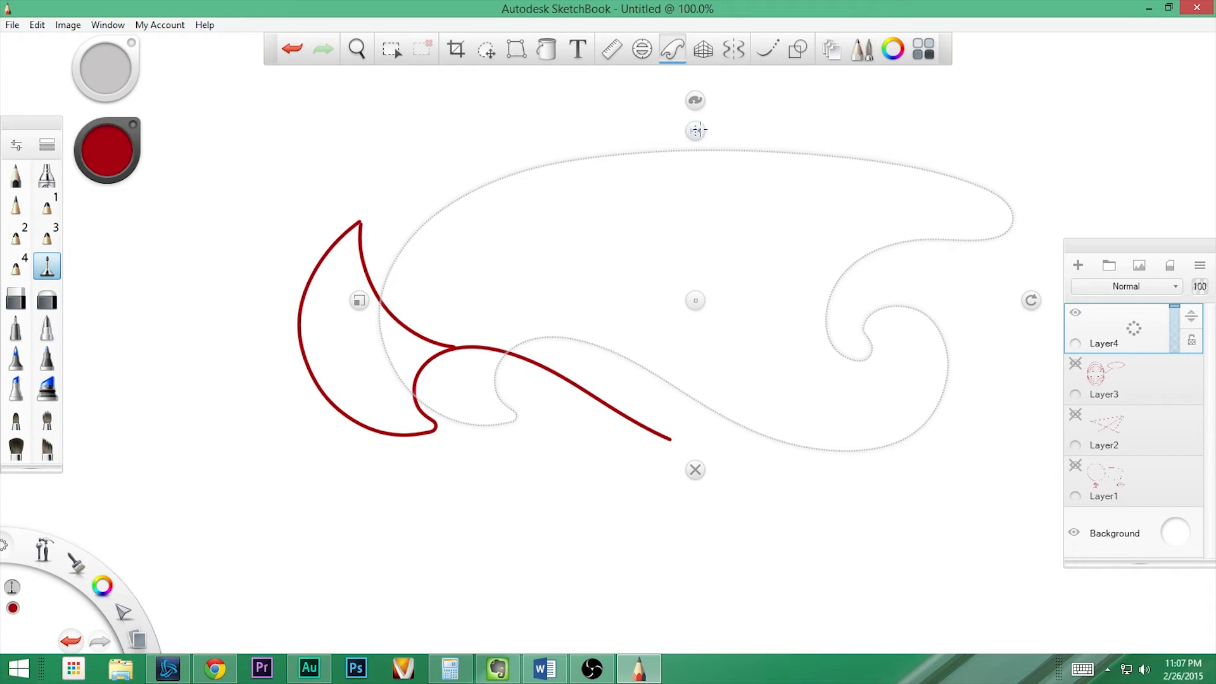
{"action": "left_click", "coordinate": [696, 130]}
{"action": "left_click", "coordinate": [696, 131]}
{"action": "left_click", "coordinate": [696, 129]}
{"action": "left_click", "coordinate": [923, 333]}
{"action": "left_click", "coordinate": [694, 101]}
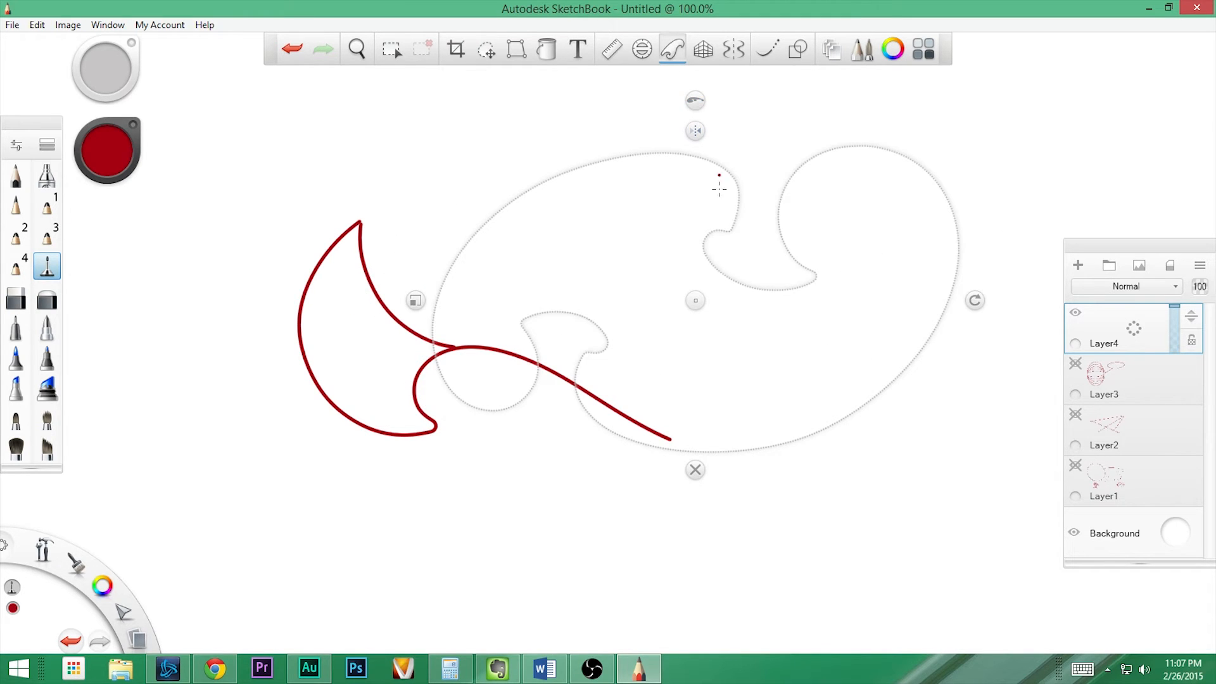
Step: Shift the guide slightly right and trace a tall left arc and a hooked curve, both rising from the long S-curve
{"action": "left_click_drag", "start_coordinate": [697, 302], "coordinate": [728, 293]}
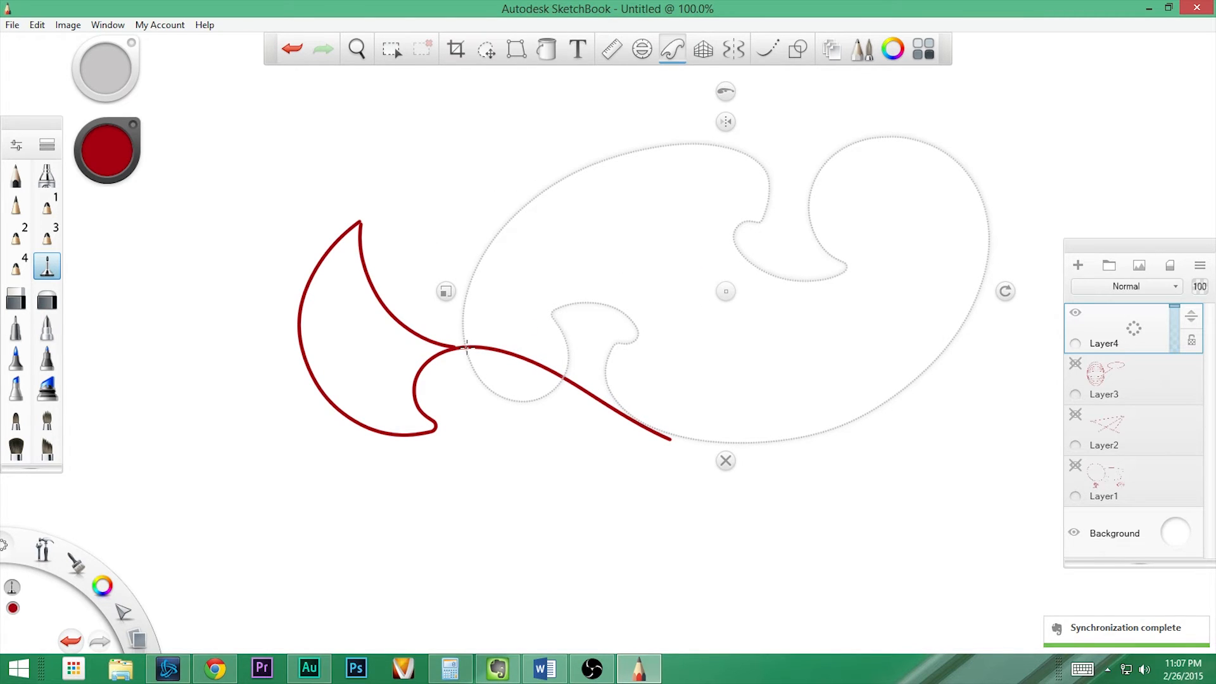
{"action": "mouse_move", "coordinate": [465, 345]}
{"action": "left_mouse_down"}
{"action": "mouse_move", "coordinate": [467, 295]}
{"action": "mouse_move", "coordinate": [503, 227]}
{"action": "mouse_move", "coordinate": [550, 189]}
{"action": "left_mouse_up"}
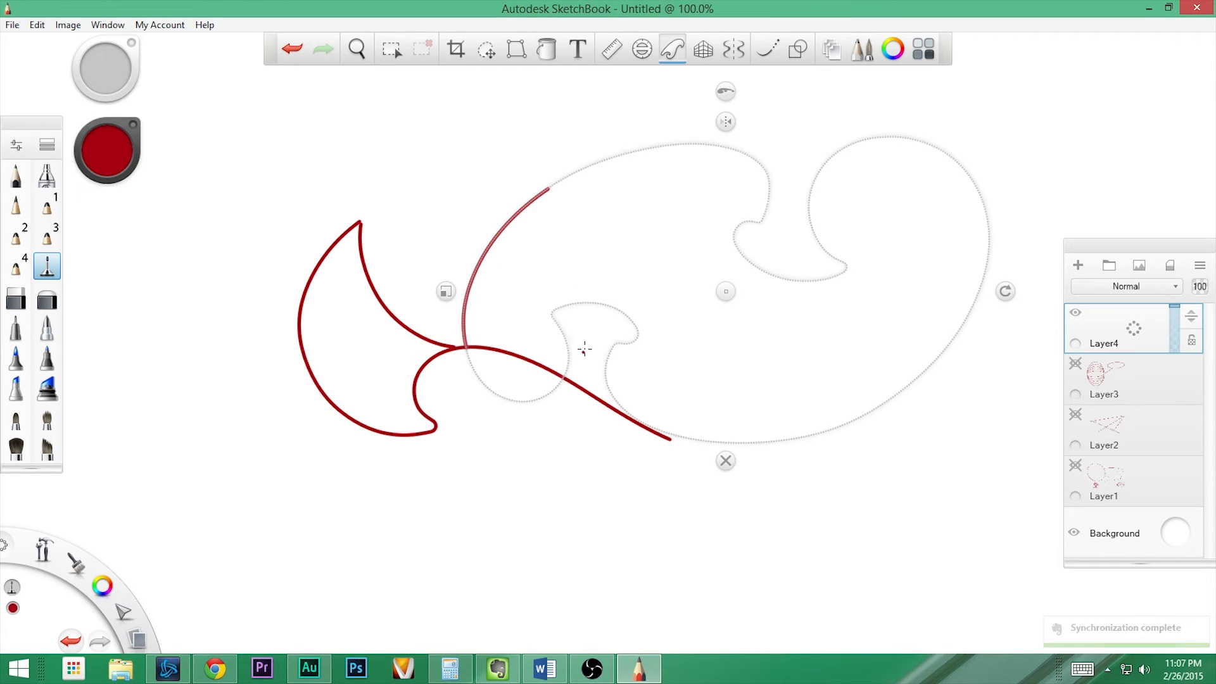
{"action": "left_click_drag", "start_coordinate": [566, 376], "coordinate": [631, 247]}
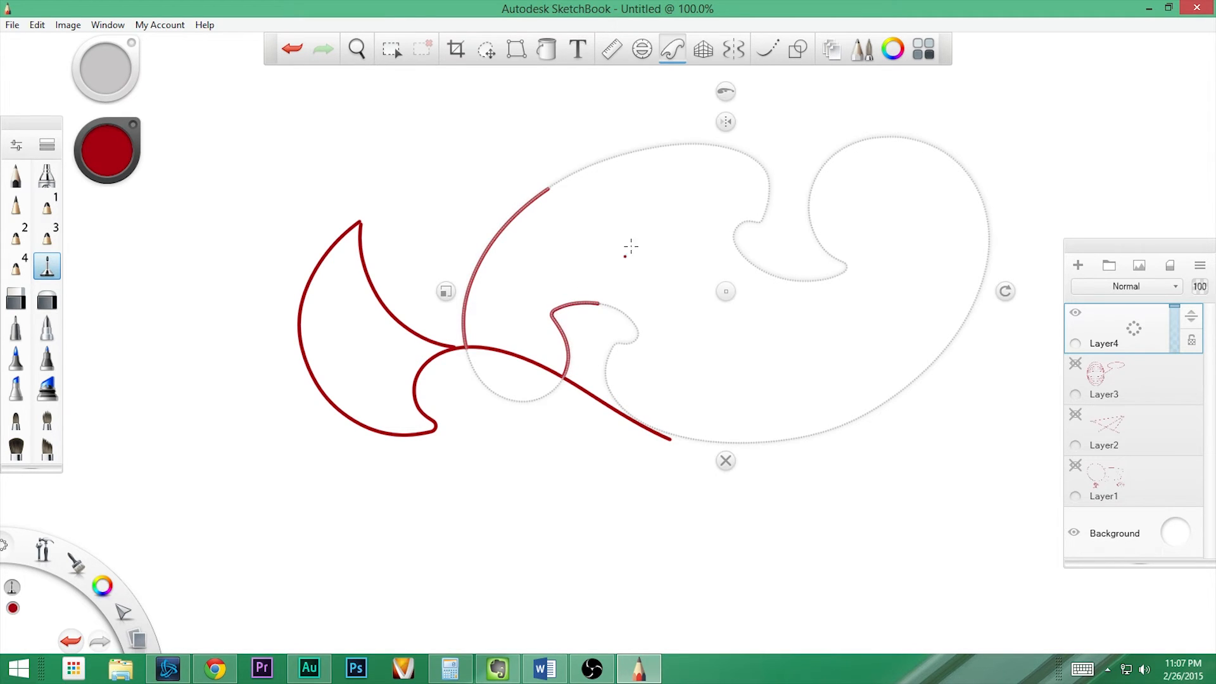
Step: Mirror the guide and trace an arc joining the tall arc's tip to the hooked curve, moving the guide aside when done
{"action": "left_click", "coordinate": [725, 119]}
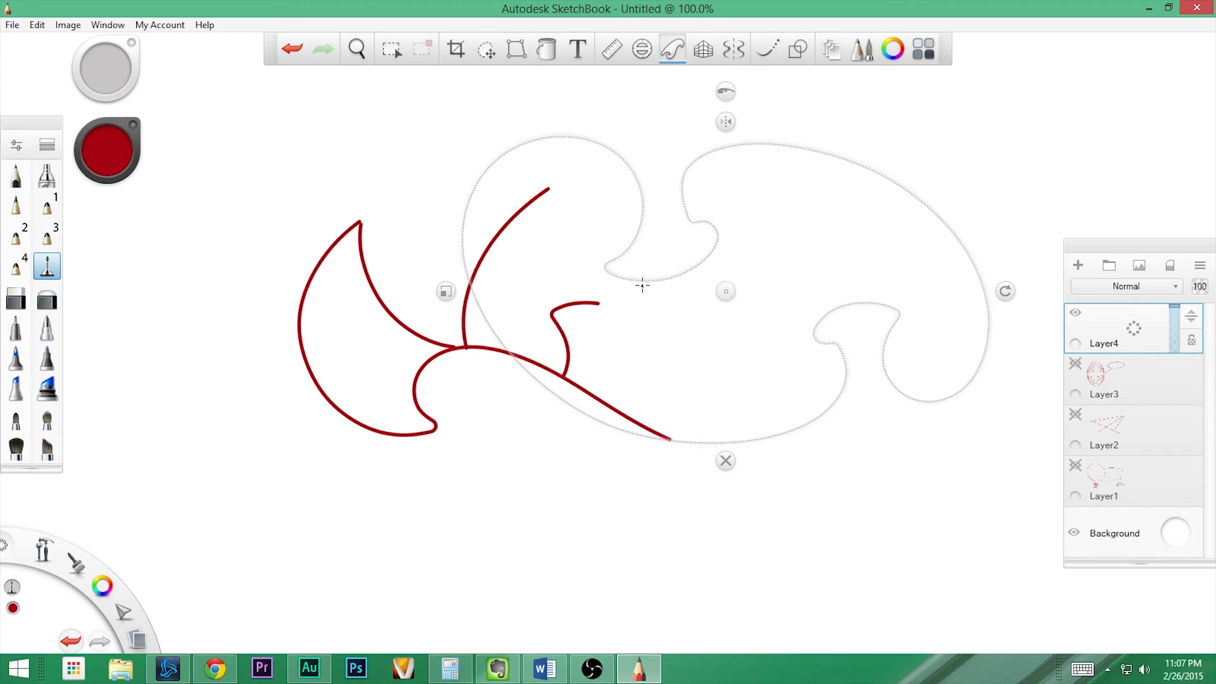
{"action": "left_click_drag", "start_coordinate": [725, 288], "coordinate": [813, 239]}
{"action": "left_click_drag", "start_coordinate": [548, 190], "coordinate": [588, 288]}
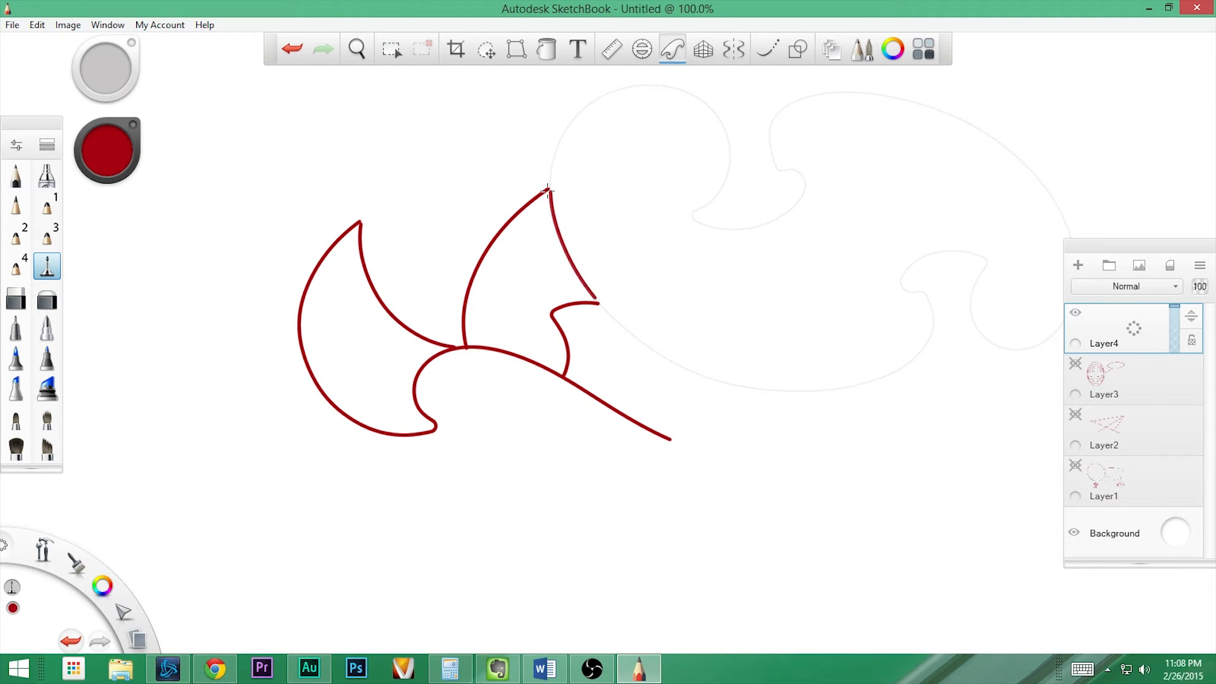
{"action": "left_click_drag", "start_coordinate": [813, 238], "coordinate": [967, 277]}
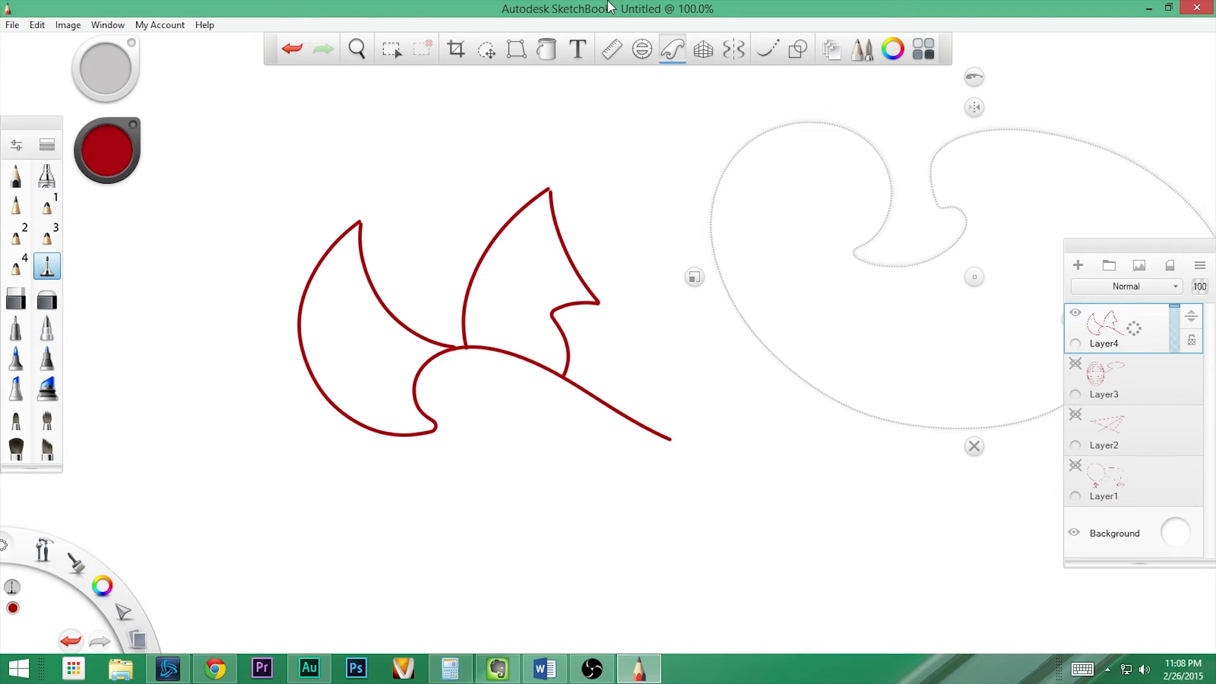
Step: Cycle through the remaining French curve shapes over the drawing and close the guide
{"action": "mouse_move", "coordinate": [968, 273]}
{"action": "left_mouse_down"}
{"action": "mouse_move", "coordinate": [784, 339]}
{"action": "mouse_move", "coordinate": [827, 332]}
{"action": "left_mouse_up"}
{"action": "left_click_drag", "start_coordinate": [827, 132], "coordinate": [828, 163]}
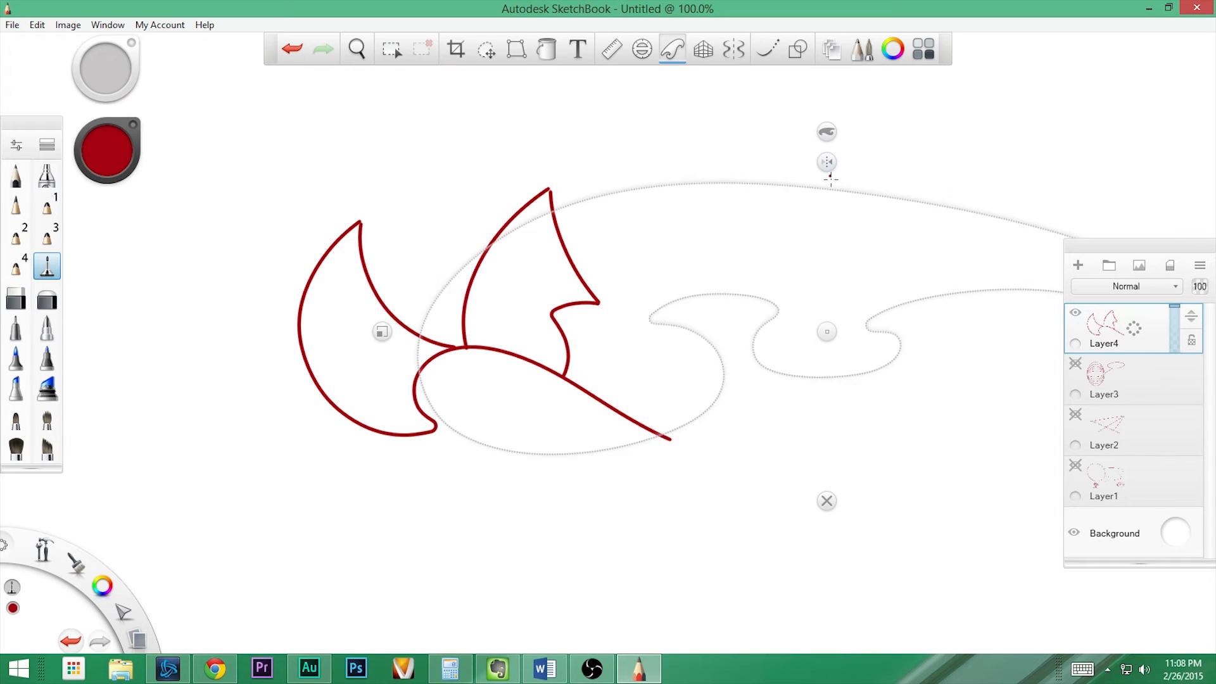
{"action": "mouse_move", "coordinate": [830, 324]}
{"action": "left_mouse_down"}
{"action": "mouse_move", "coordinate": [924, 327]}
{"action": "mouse_move", "coordinate": [742, 342]}
{"action": "mouse_move", "coordinate": [752, 407]}
{"action": "mouse_move", "coordinate": [756, 316]}
{"action": "mouse_move", "coordinate": [718, 292]}
{"action": "left_mouse_up"}
{"action": "left_click", "coordinate": [752, 207]}
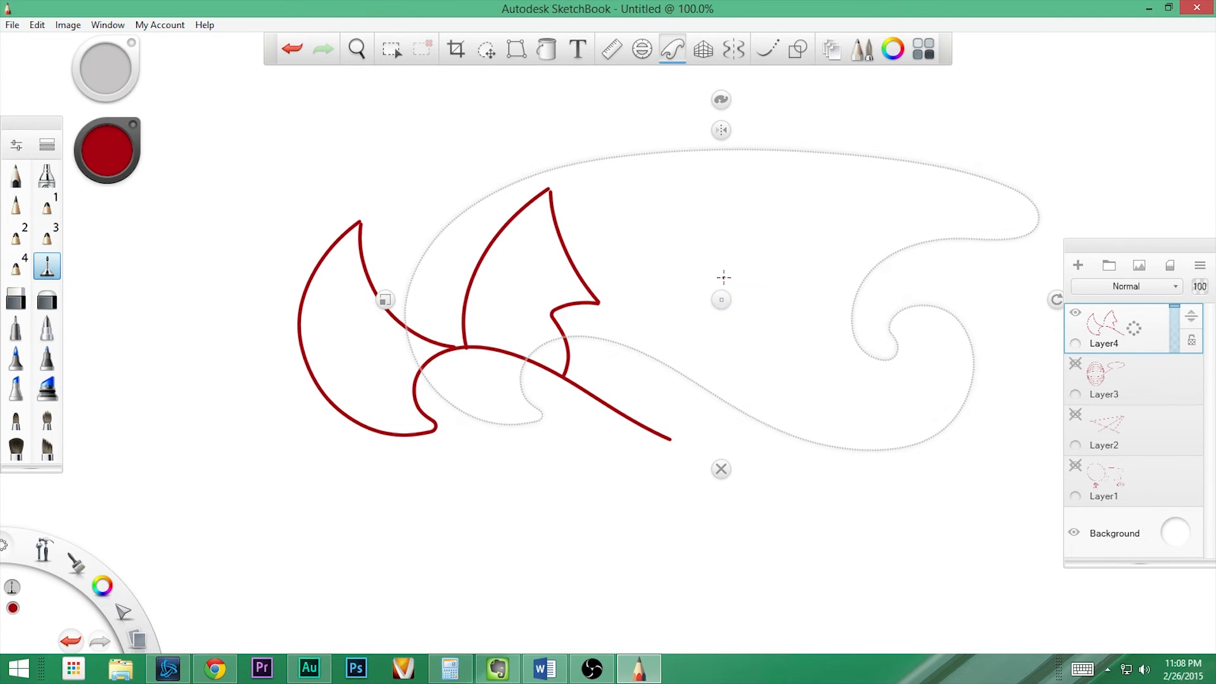
{"action": "left_click", "coordinate": [720, 98]}
{"action": "left_click", "coordinate": [720, 100]}
{"action": "left_click", "coordinate": [720, 100]}
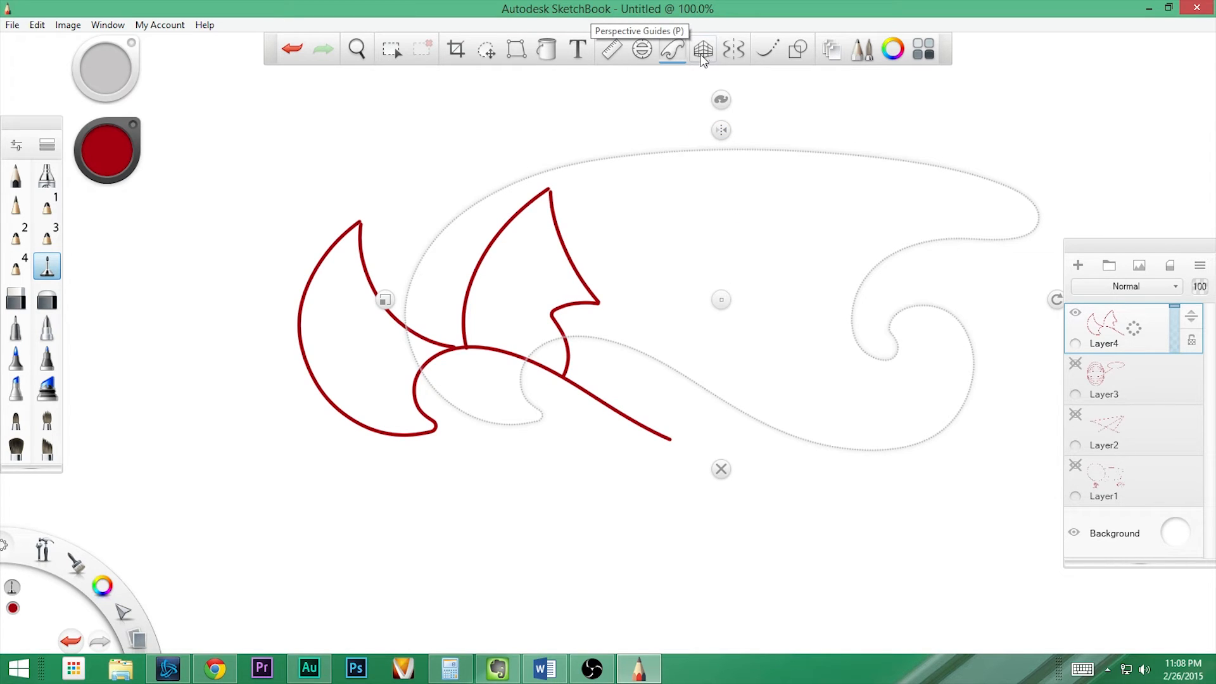
{"action": "left_click", "coordinate": [720, 469]}
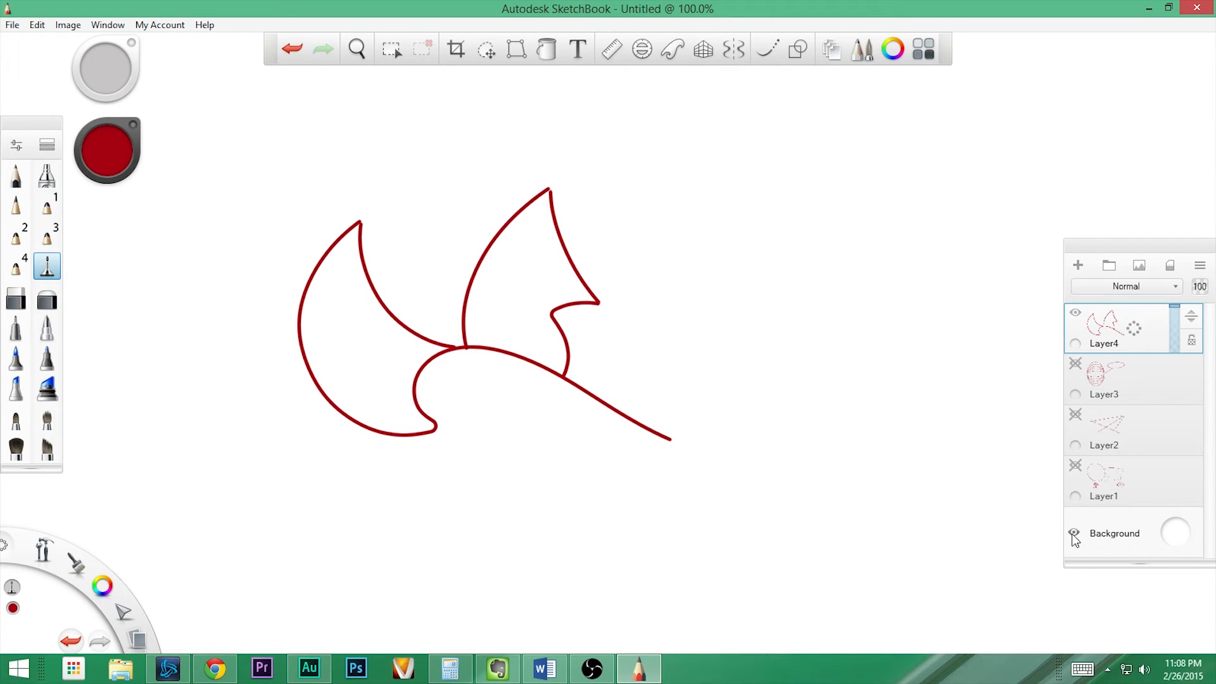
Step: Add a new layer above Layer4 and hide Layer4, leaving the new layer visible
{"action": "left_click", "coordinate": [1079, 266]}
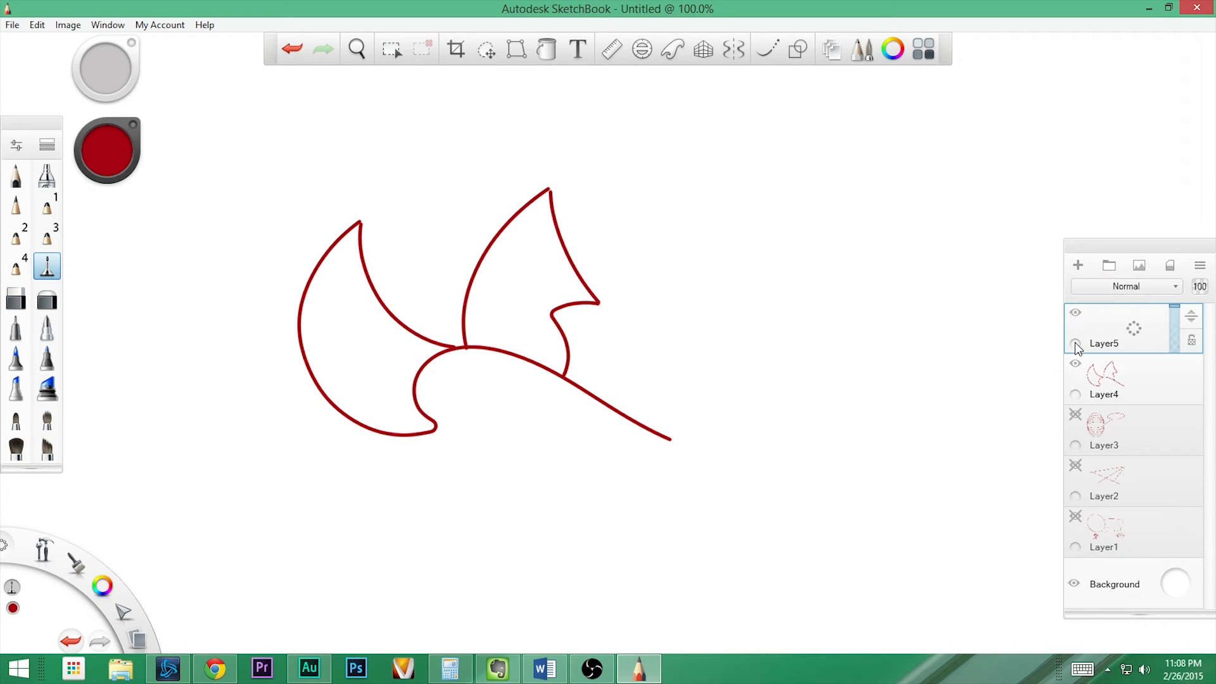
{"action": "left_click", "coordinate": [1075, 364]}
{"action": "left_click", "coordinate": [1077, 315]}
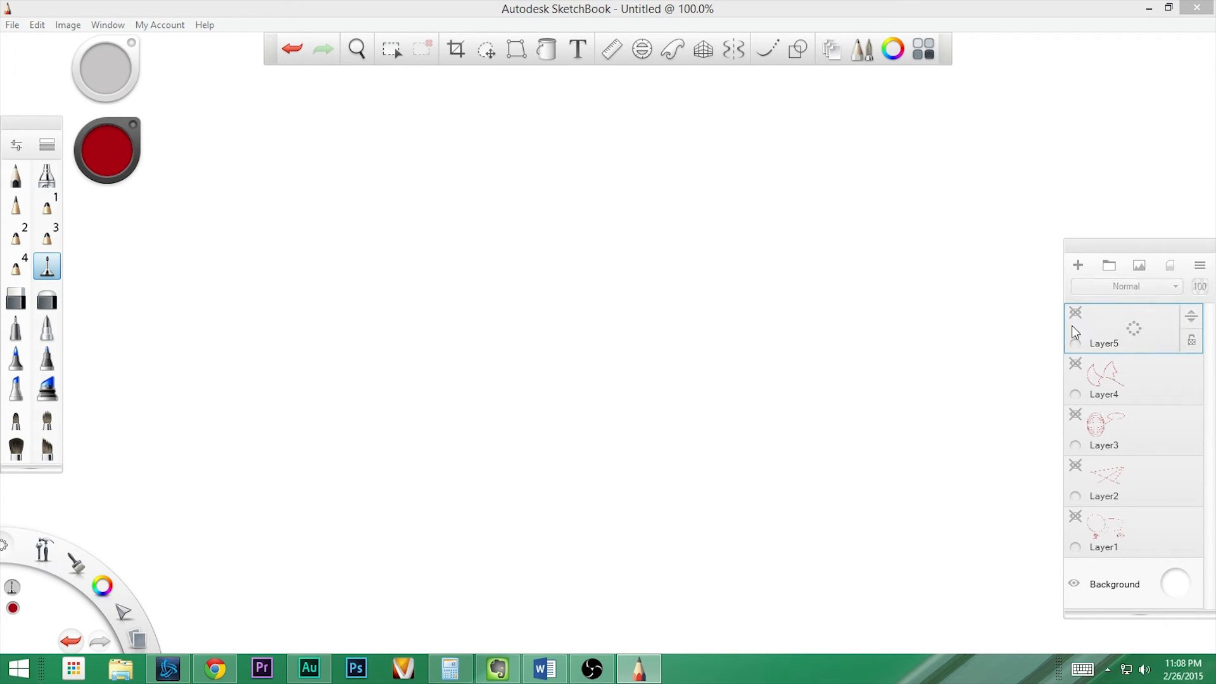
{"action": "left_click", "coordinate": [1076, 314]}
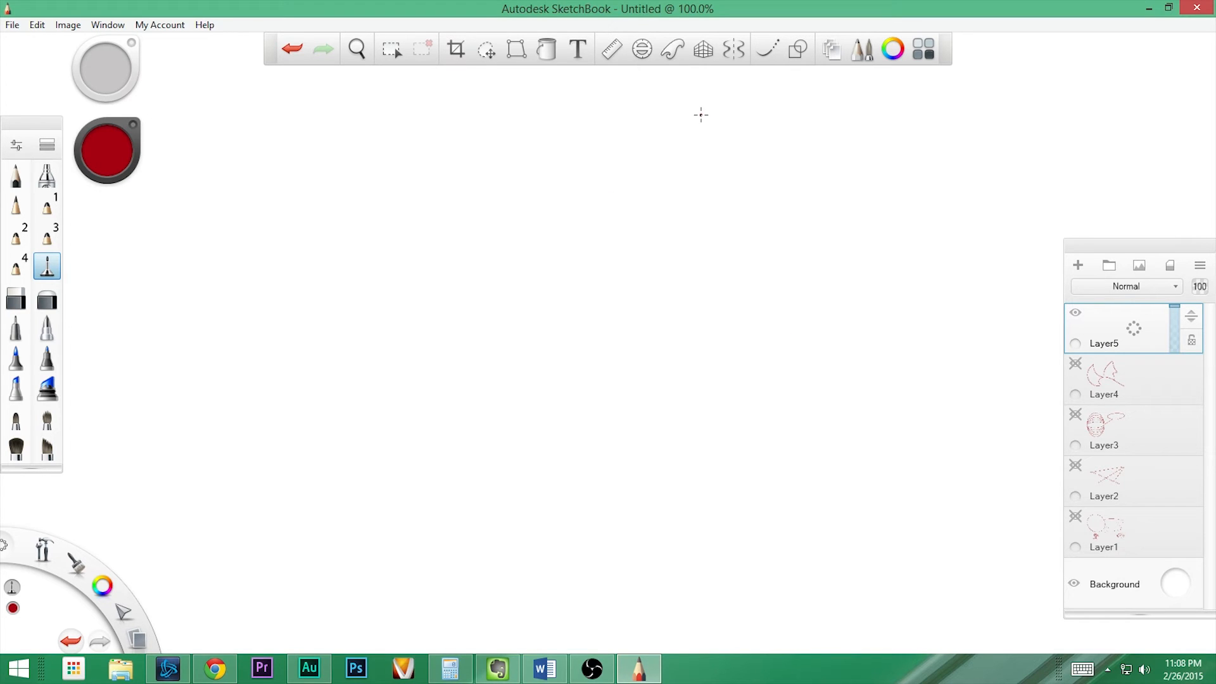
Step: Place the symmetry centre at mid-canvas and draw a closed freehand shape to its upper left with both symmetry axes off
{"action": "left_click", "coordinate": [734, 50]}
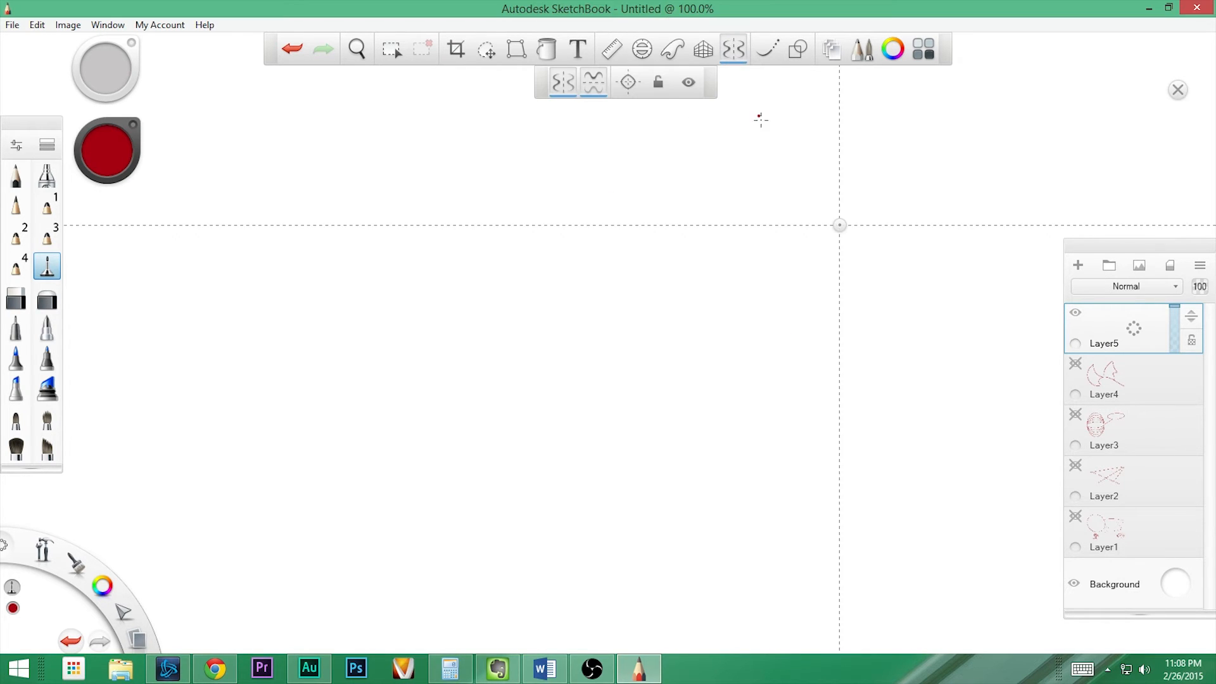
{"action": "left_click_drag", "start_coordinate": [839, 225], "coordinate": [620, 372]}
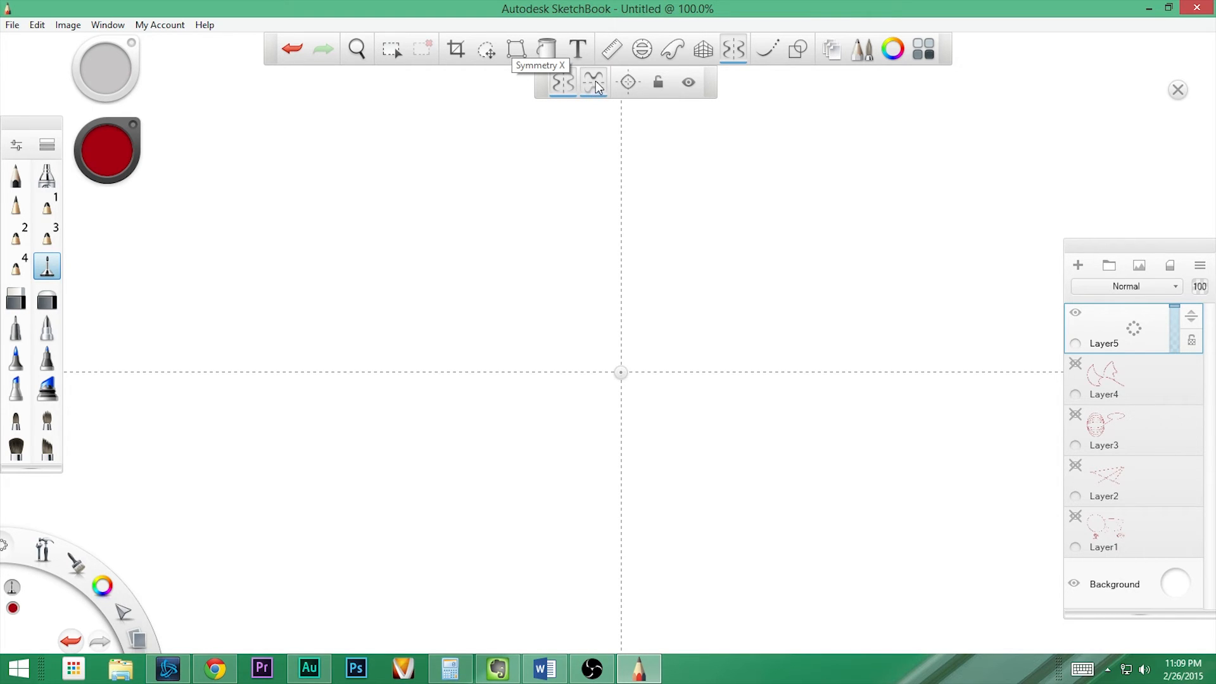
{"action": "left_click", "coordinate": [593, 82]}
{"action": "left_click", "coordinate": [562, 83]}
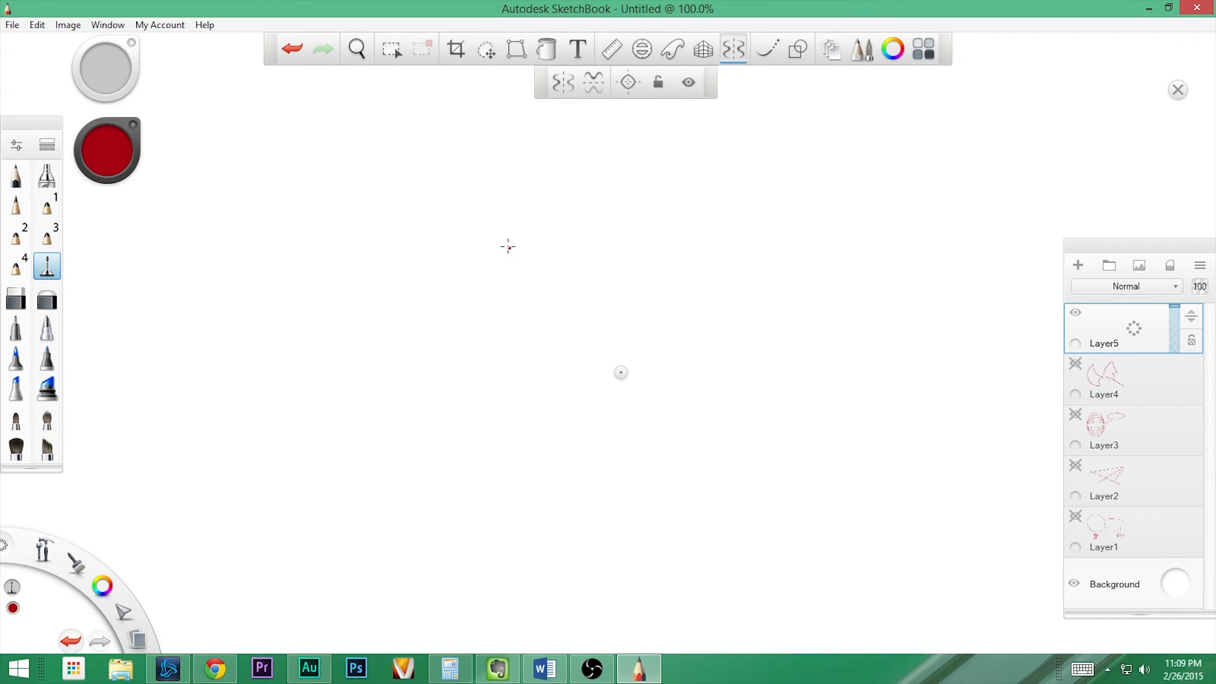
{"action": "mouse_move", "coordinate": [475, 217]}
{"action": "left_mouse_down"}
{"action": "mouse_move", "coordinate": [467, 247]}
{"action": "mouse_move", "coordinate": [427, 277]}
{"action": "mouse_move", "coordinate": [411, 269]}
{"action": "mouse_move", "coordinate": [402, 202]}
{"action": "mouse_move", "coordinate": [465, 197]}
{"action": "mouse_move", "coordinate": [478, 219]}
{"action": "left_mouse_up"}
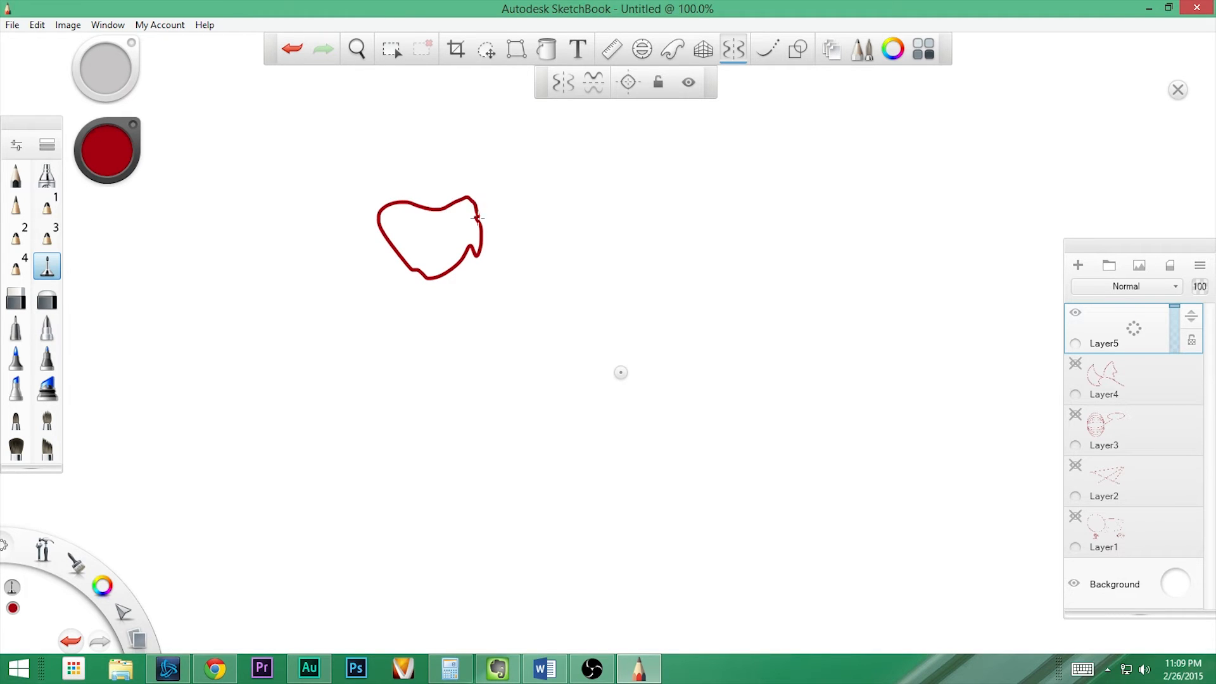
Step: Enable only the vertical symmetry axis and draw a chain of freehand outlines and curves mirrored on both sides of it
{"action": "left_click", "coordinate": [563, 84]}
{"action": "mouse_move", "coordinate": [565, 169]}
{"action": "left_mouse_down"}
{"action": "mouse_move", "coordinate": [542, 209]}
{"action": "mouse_move", "coordinate": [546, 230]}
{"action": "mouse_move", "coordinate": [568, 198]}
{"action": "mouse_move", "coordinate": [564, 173]}
{"action": "left_mouse_up"}
{"action": "left_click_drag", "start_coordinate": [550, 230], "coordinate": [573, 294]}
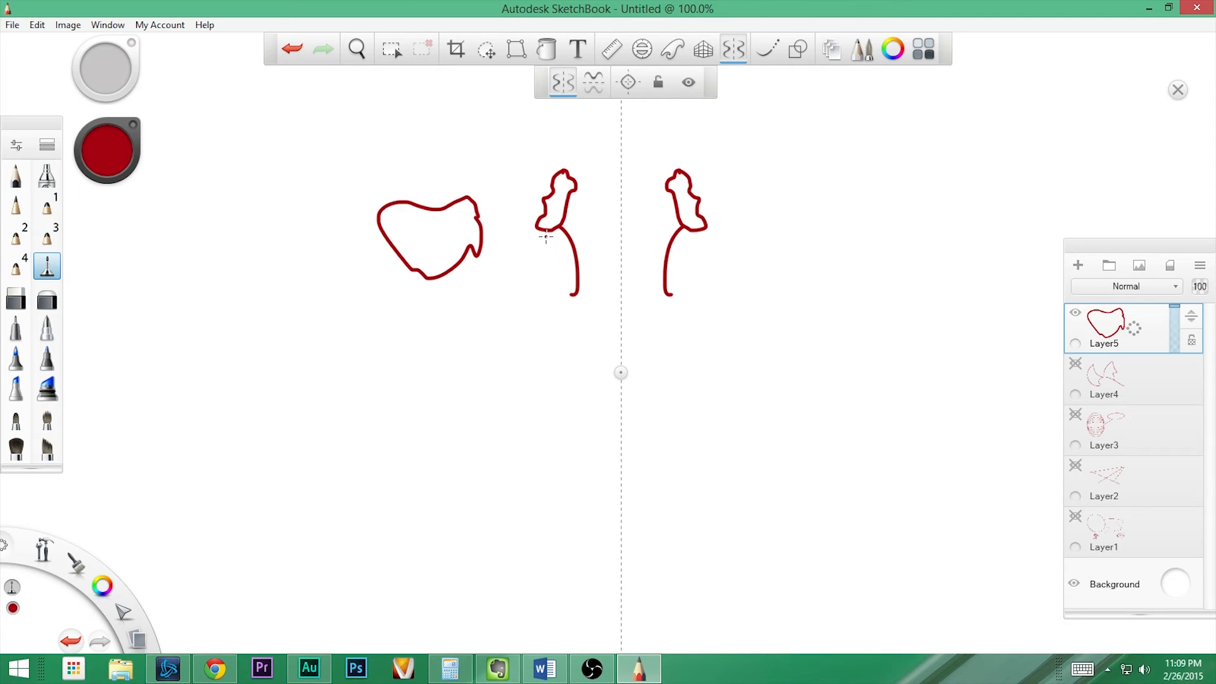
{"action": "mouse_move", "coordinate": [544, 231]}
{"action": "left_mouse_down"}
{"action": "mouse_move", "coordinate": [582, 296]}
{"action": "mouse_move", "coordinate": [569, 292]}
{"action": "mouse_move", "coordinate": [560, 374]}
{"action": "left_mouse_up"}
{"action": "left_click_drag", "start_coordinate": [573, 293], "coordinate": [597, 402]}
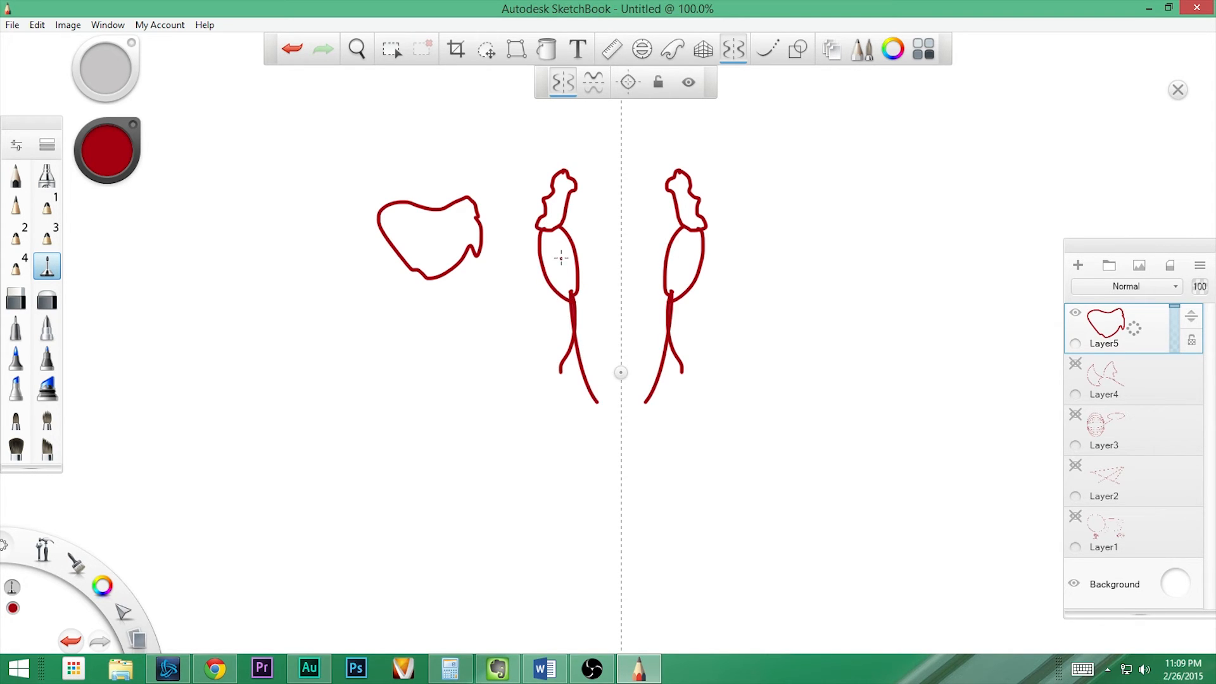
{"action": "mouse_move", "coordinate": [556, 258]}
{"action": "left_mouse_down"}
{"action": "mouse_move", "coordinate": [518, 280]}
{"action": "mouse_move", "coordinate": [505, 274]}
{"action": "mouse_move", "coordinate": [510, 260]}
{"action": "left_mouse_up"}
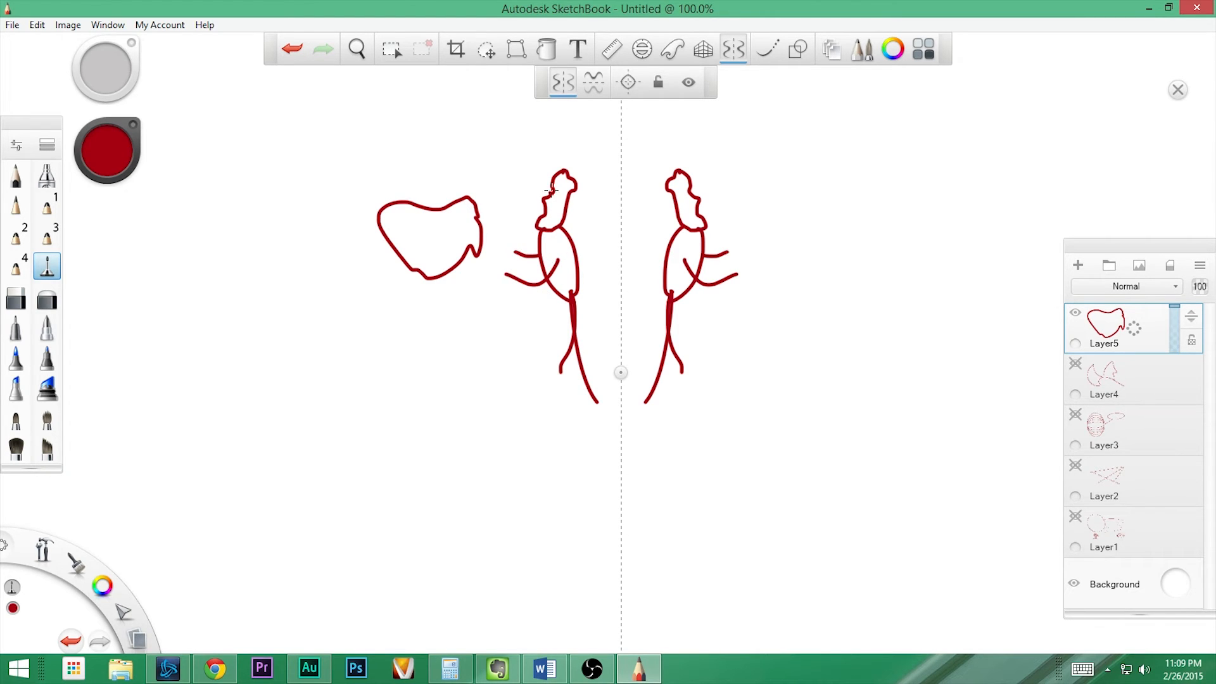
{"action": "mouse_move", "coordinate": [558, 172]}
{"action": "left_mouse_down"}
{"action": "mouse_move", "coordinate": [552, 132]}
{"action": "mouse_move", "coordinate": [589, 142]}
{"action": "mouse_move", "coordinate": [605, 163]}
{"action": "mouse_move", "coordinate": [598, 207]}
{"action": "mouse_move", "coordinate": [573, 209]}
{"action": "left_mouse_up"}
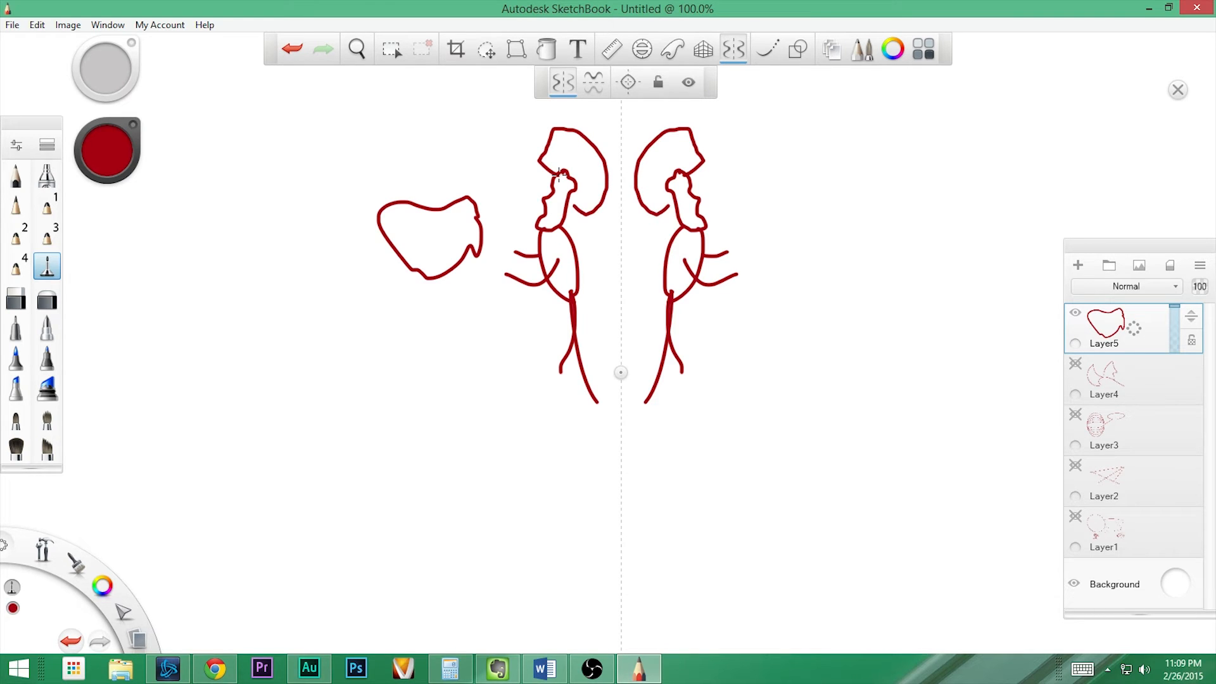
Step: Switch to Symmetry X only, lower the symmetry centre, and draw rounded shapes mirrored above and below the horizontal axis
{"action": "left_click", "coordinate": [564, 85]}
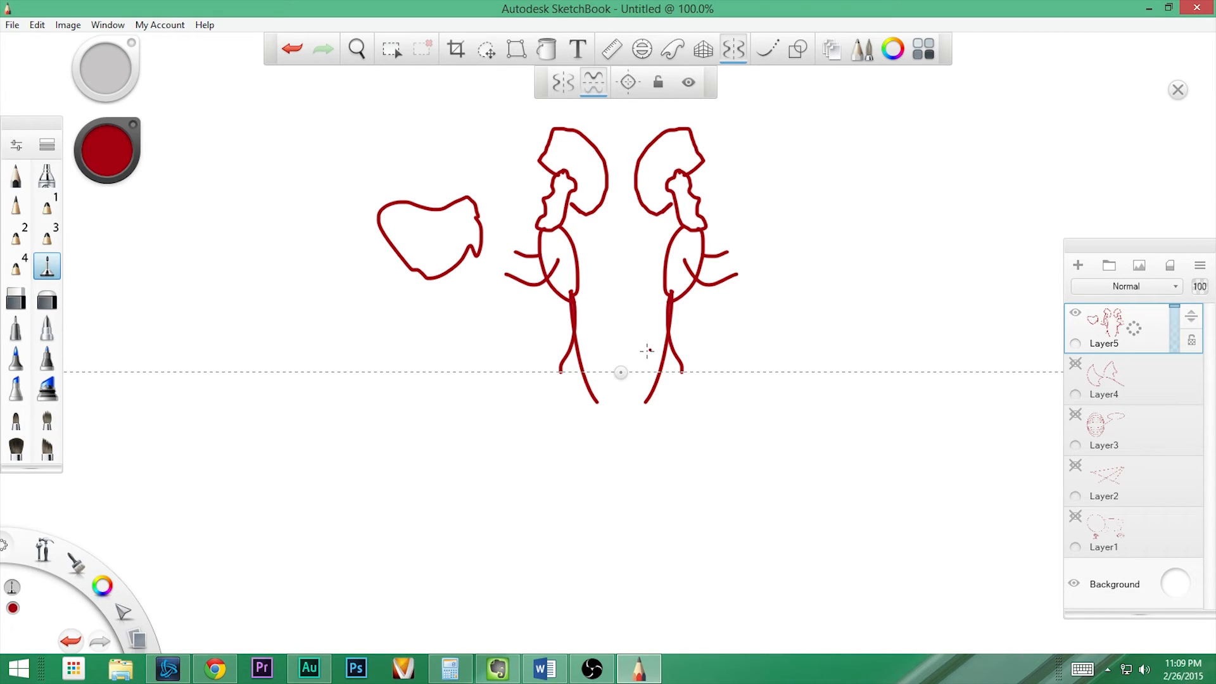
{"action": "left_click_drag", "start_coordinate": [621, 371], "coordinate": [624, 438]}
{"action": "mouse_move", "coordinate": [766, 415]}
{"action": "left_mouse_down"}
{"action": "mouse_move", "coordinate": [782, 389]}
{"action": "mouse_move", "coordinate": [765, 416]}
{"action": "left_mouse_up"}
{"action": "left_click_drag", "start_coordinate": [830, 393], "coordinate": [829, 408]}
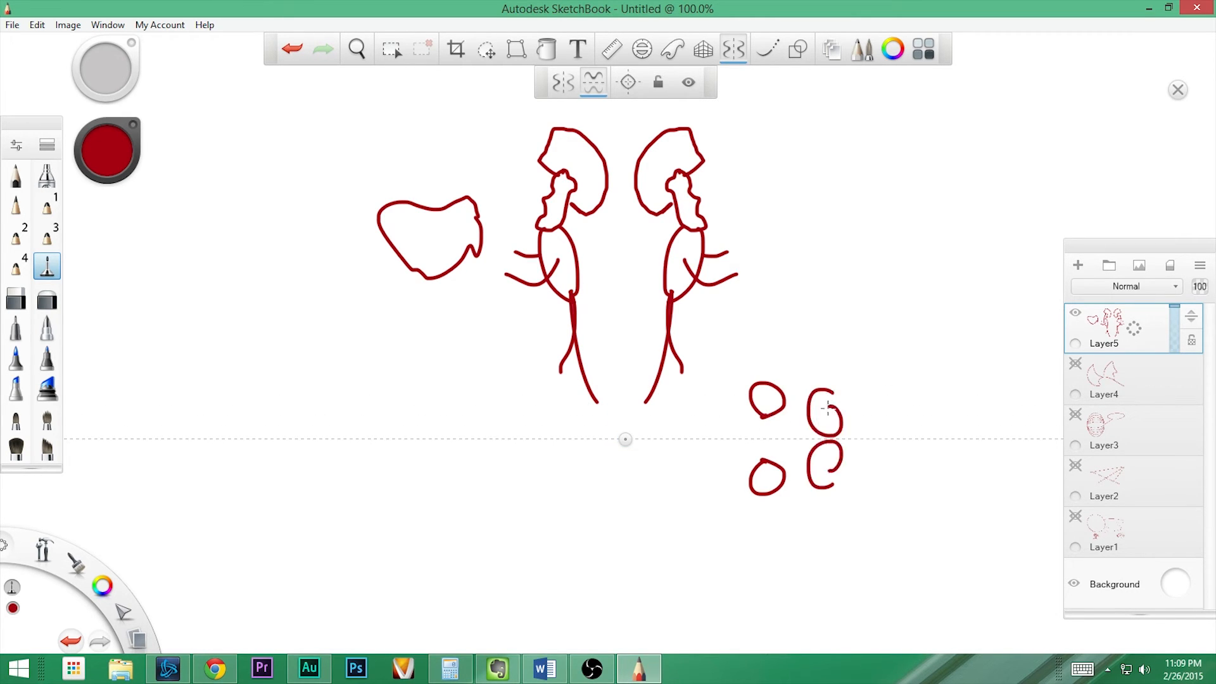
{"action": "mouse_move", "coordinate": [482, 388]}
{"action": "left_mouse_down"}
{"action": "mouse_move", "coordinate": [466, 399]}
{"action": "mouse_move", "coordinate": [485, 391]}
{"action": "mouse_move", "coordinate": [469, 343]}
{"action": "mouse_move", "coordinate": [464, 373]}
{"action": "left_mouse_up"}
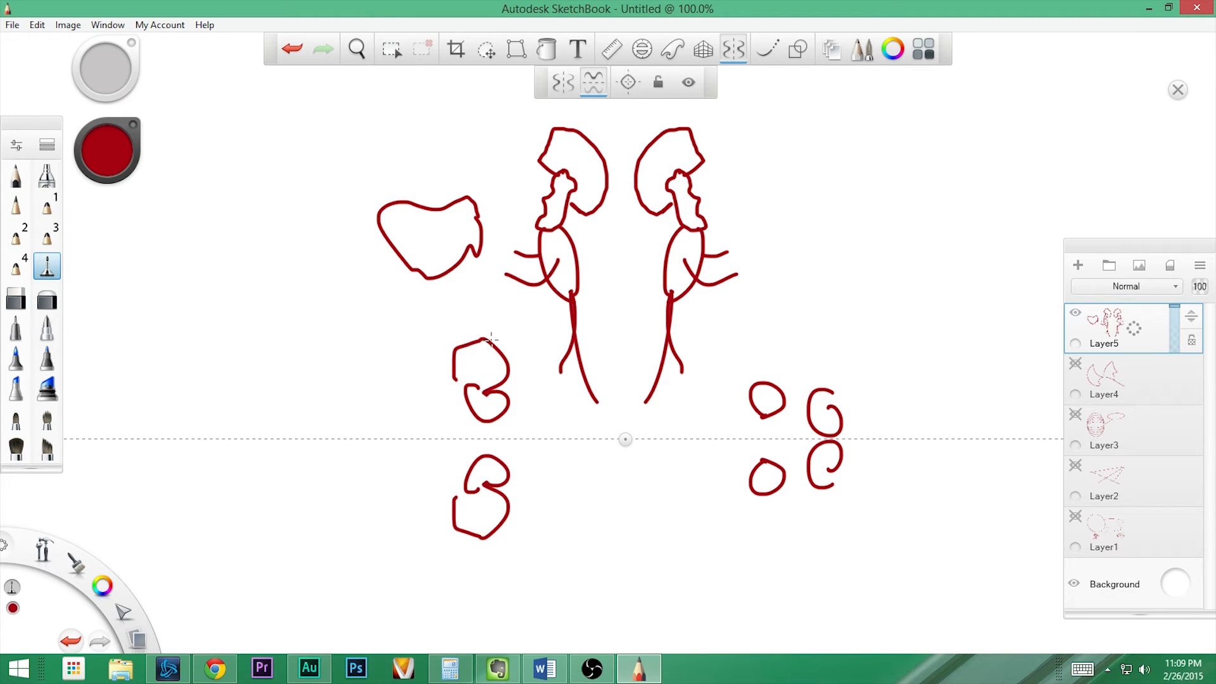
Step: Draw small circles mirrored across both symmetry axes and set strokes to stop at the centre line
{"action": "left_click", "coordinate": [566, 74]}
{"action": "mouse_move", "coordinate": [700, 504]}
{"action": "left_mouse_down"}
{"action": "mouse_move", "coordinate": [745, 542]}
{"action": "mouse_move", "coordinate": [691, 555]}
{"action": "left_mouse_up"}
{"action": "left_click_drag", "start_coordinate": [661, 510], "coordinate": [662, 515]}
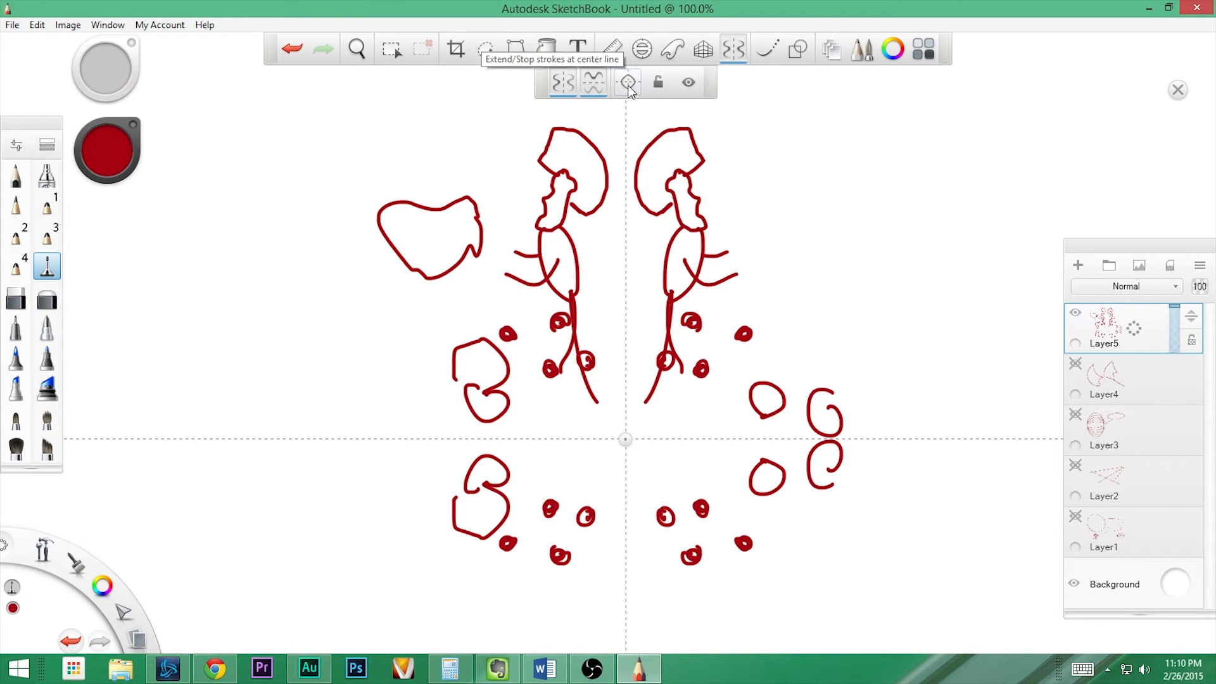
{"action": "left_click", "coordinate": [627, 82]}
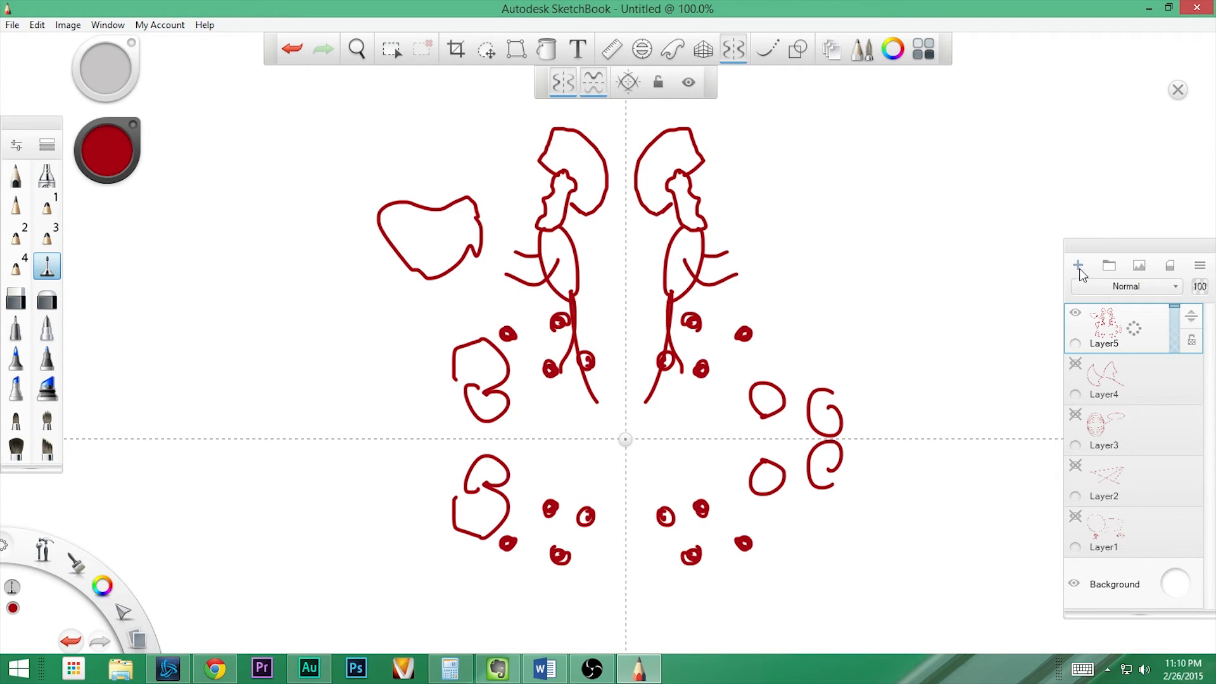
Step: Hide Layer5, add three new layers with the lowest one selected, and raise the symmetry centre to mid-canvas
{"action": "left_click", "coordinate": [1075, 313]}
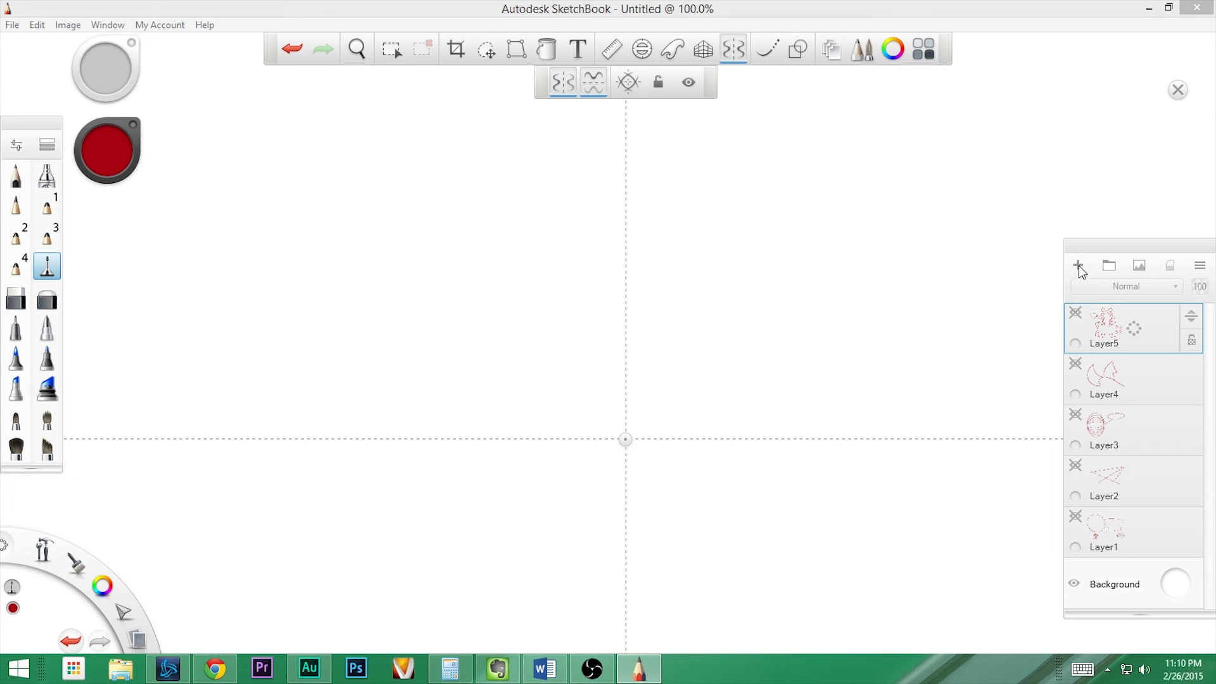
{"action": "left_click", "coordinate": [1078, 265]}
{"action": "left_click", "coordinate": [1078, 264]}
{"action": "left_click", "coordinate": [1077, 265]}
{"action": "left_click", "coordinate": [1105, 423]}
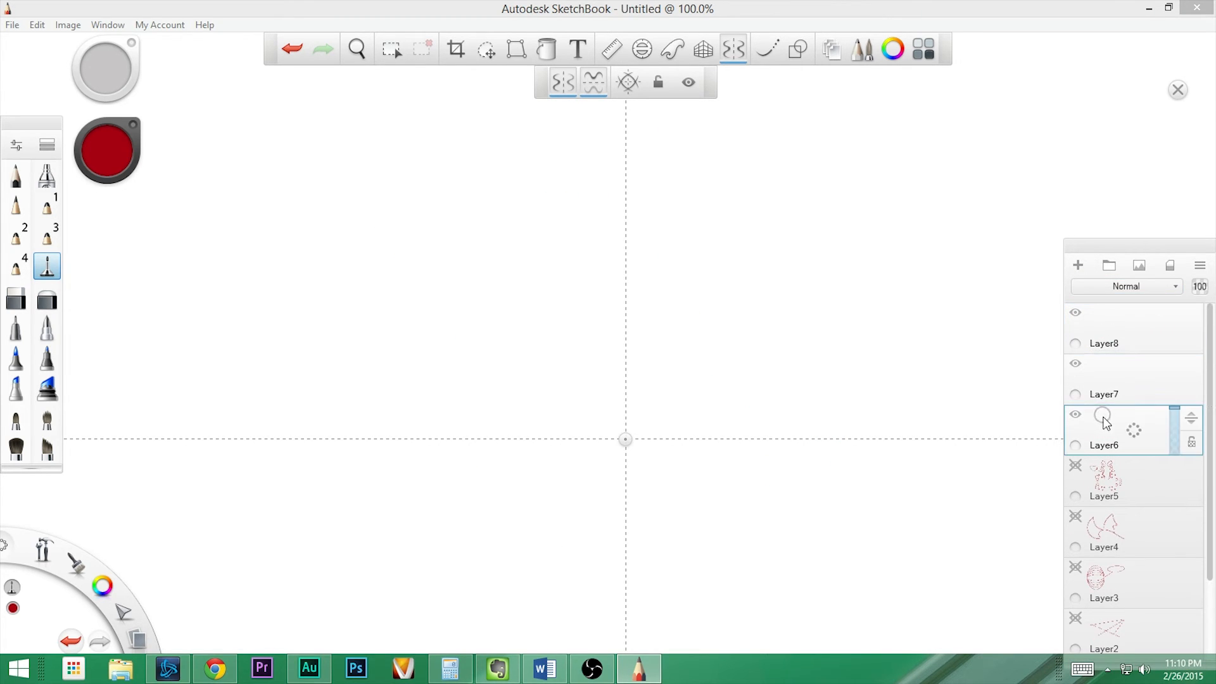
{"action": "left_click_drag", "start_coordinate": [625, 438], "coordinate": [631, 347]}
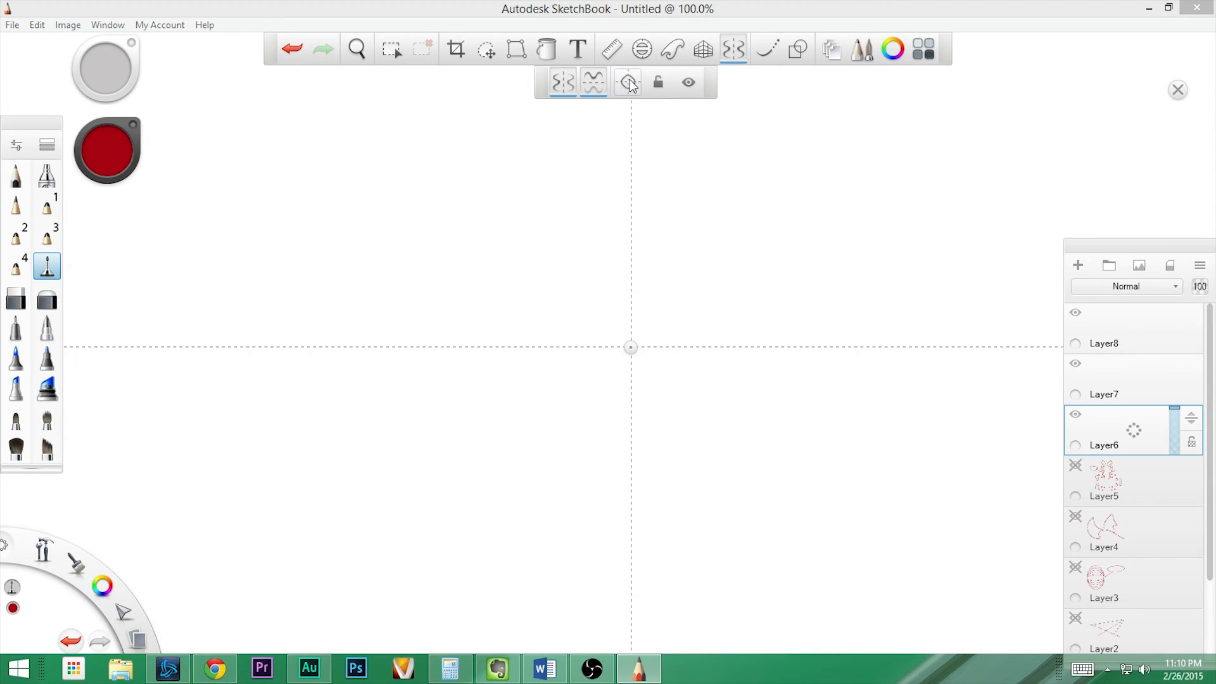
Step: Draw and undo two four-way mirrored test patterns, letting strokes extend across the centre lines for the second one
{"action": "mouse_move", "coordinate": [575, 218]}
{"action": "left_mouse_down"}
{"action": "mouse_move", "coordinate": [627, 157]}
{"action": "mouse_move", "coordinate": [620, 151]}
{"action": "mouse_move", "coordinate": [558, 159]}
{"action": "mouse_move", "coordinate": [523, 201]}
{"action": "mouse_move", "coordinate": [513, 294]}
{"action": "mouse_move", "coordinate": [546, 311]}
{"action": "mouse_move", "coordinate": [509, 318]}
{"action": "mouse_move", "coordinate": [505, 335]}
{"action": "mouse_move", "coordinate": [530, 342]}
{"action": "mouse_move", "coordinate": [580, 320]}
{"action": "mouse_move", "coordinate": [597, 256]}
{"action": "mouse_move", "coordinate": [630, 240]}
{"action": "left_mouse_up"}
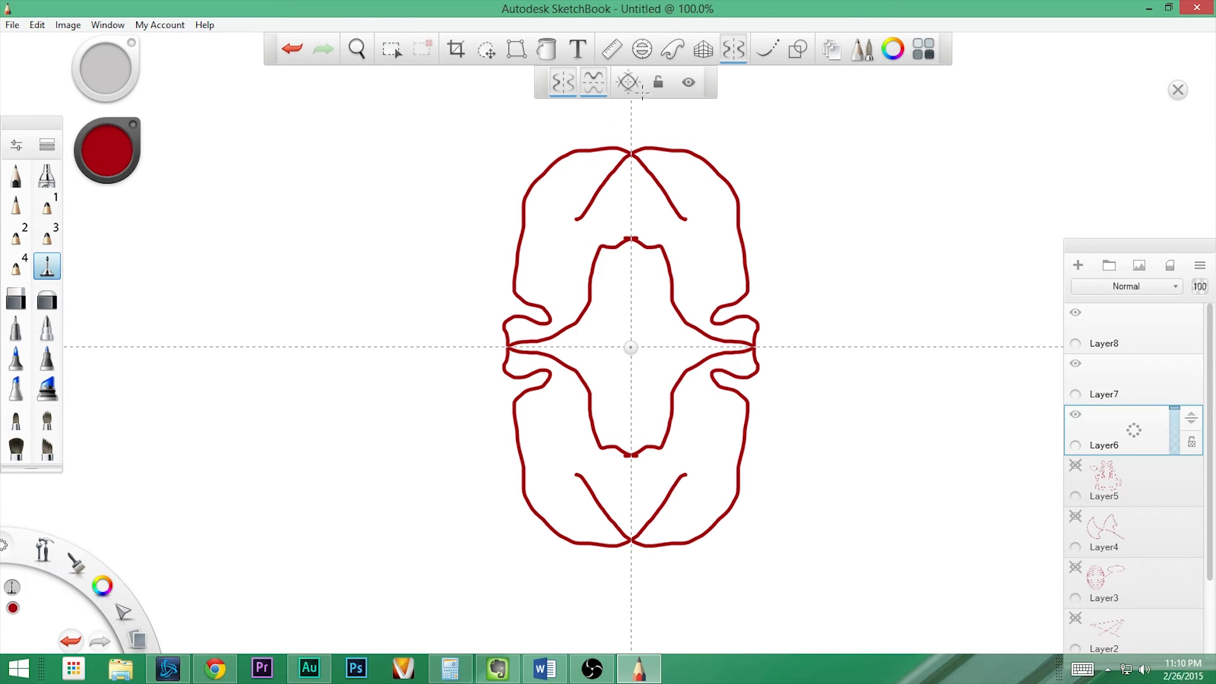
{"action": "left_click", "coordinate": [626, 91]}
{"action": "key", "text": "ctrl+z"}
{"action": "mouse_move", "coordinate": [529, 222]}
{"action": "left_mouse_down"}
{"action": "mouse_move", "coordinate": [543, 197]}
{"action": "mouse_move", "coordinate": [617, 178]}
{"action": "mouse_move", "coordinate": [557, 255]}
{"action": "mouse_move", "coordinate": [564, 332]}
{"action": "mouse_move", "coordinate": [498, 346]}
{"action": "mouse_move", "coordinate": [497, 326]}
{"action": "mouse_move", "coordinate": [437, 320]}
{"action": "mouse_move", "coordinate": [326, 396]}
{"action": "left_mouse_up"}
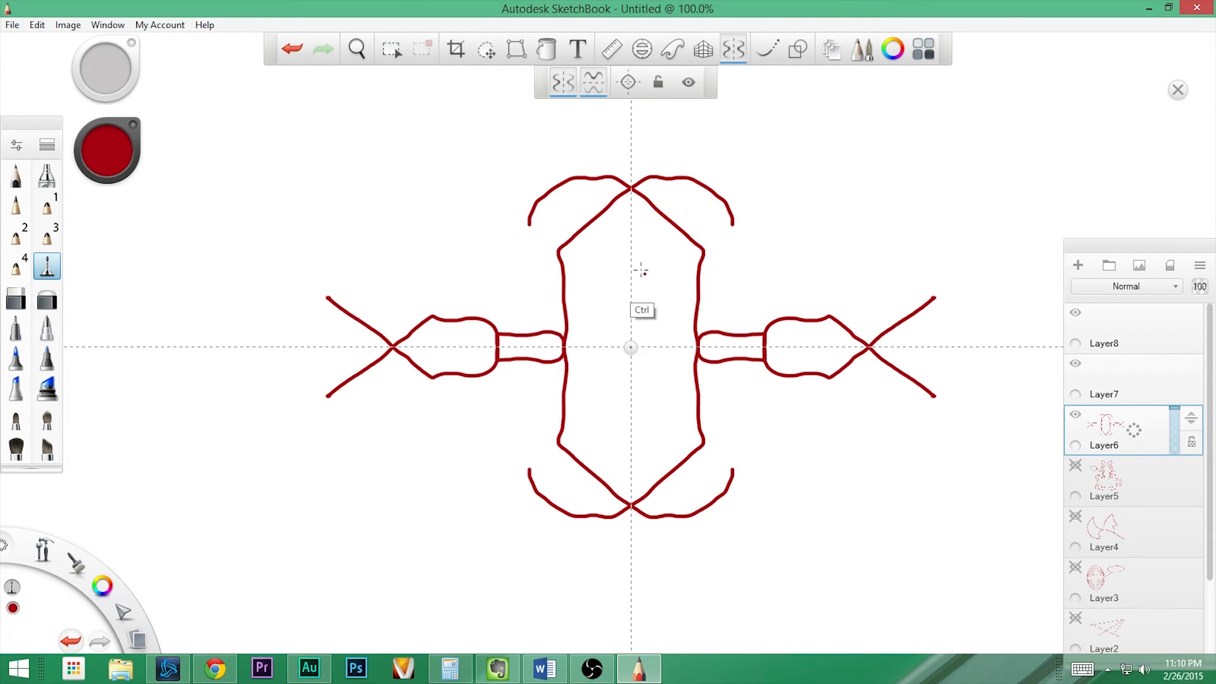
{"action": "key", "text": "ctrl+z"}
Step: Draw a diagonal mirrored stroke crossing the centre lines, and a second one with strokes set to stop at the centre line
{"action": "left_click_drag", "start_coordinate": [664, 216], "coordinate": [587, 399]}
{"action": "left_click", "coordinate": [631, 87]}
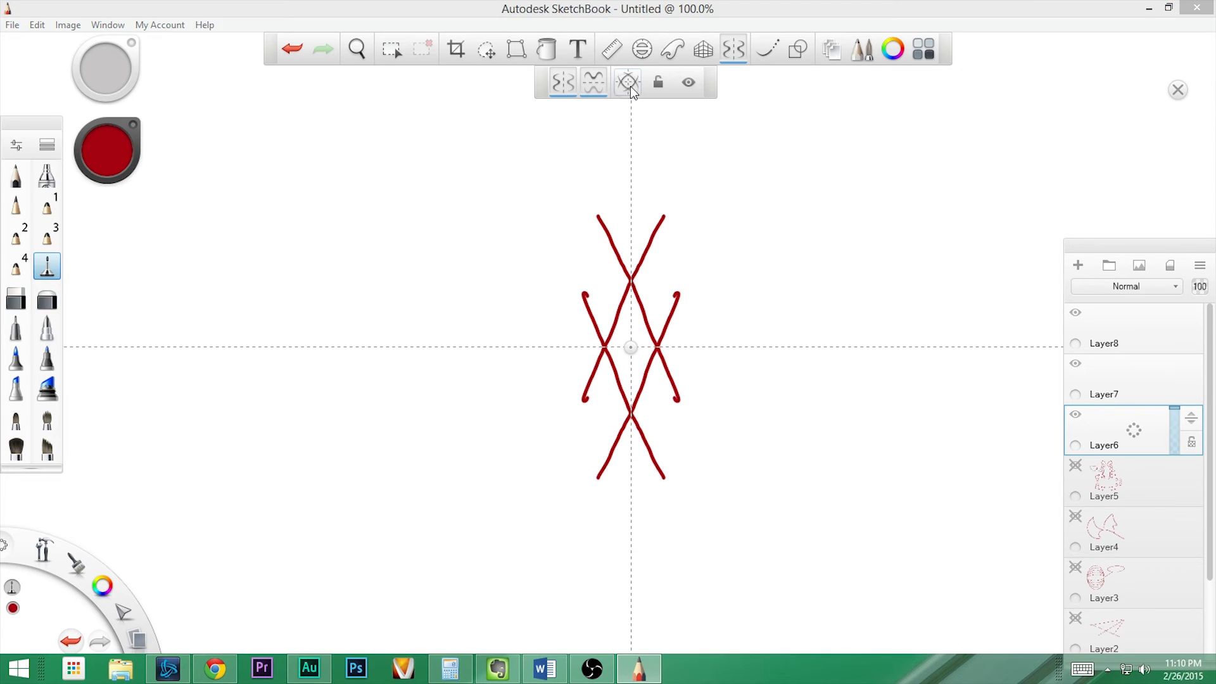
{"action": "left_click_drag", "start_coordinate": [675, 229], "coordinate": [632, 321]}
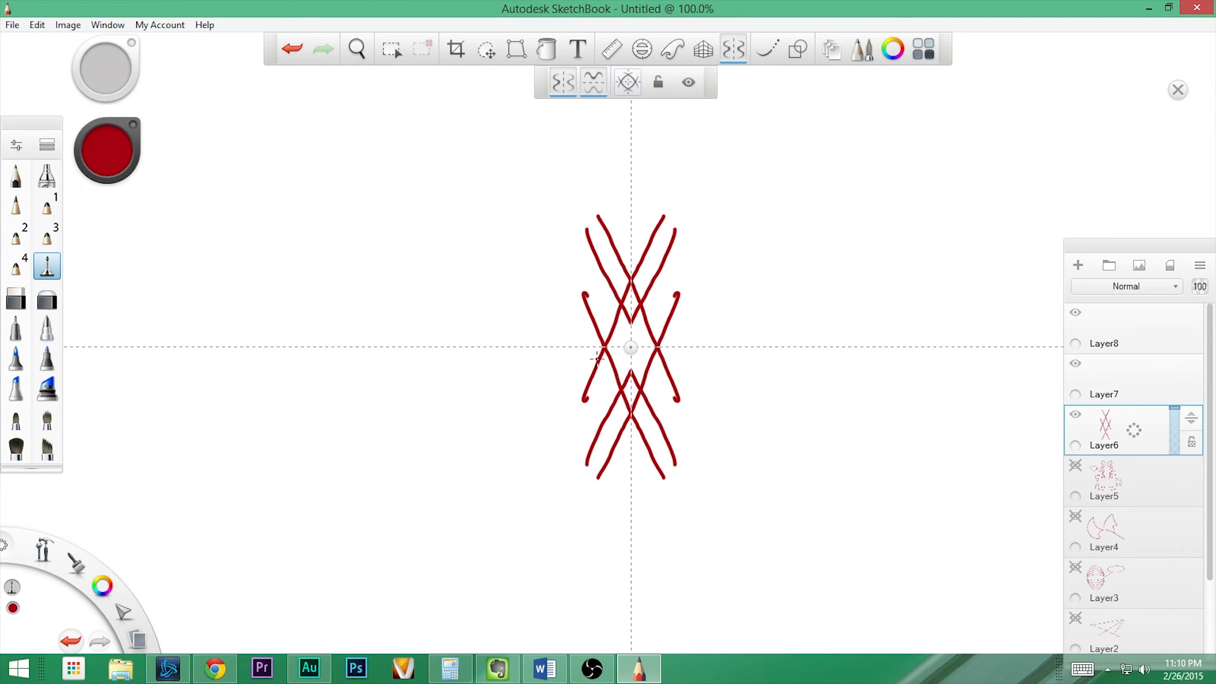
Step: Undo the two diagonal mirrored strokes on Layer6
{"action": "key", "text": "ctrl+z"}
{"action": "key", "text": "ctrl+z"}
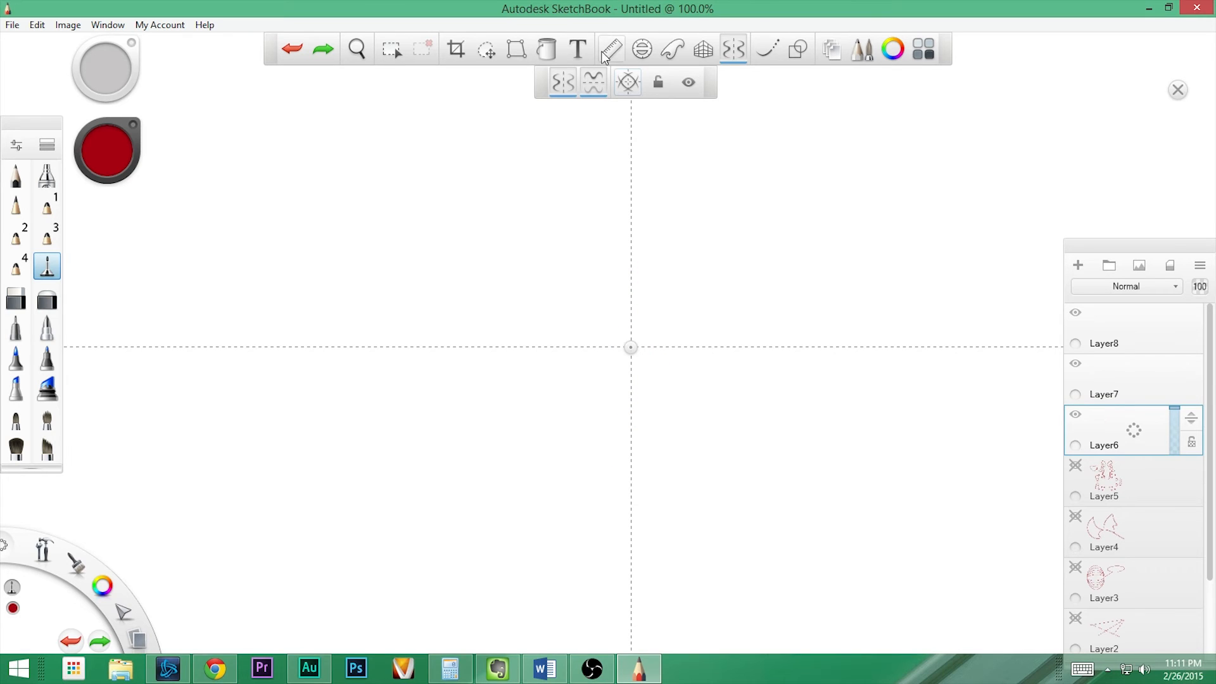
Step: Draw four-way mirrored chevrons and arcs around the symmetry centre, ending each stroke at a centre line
{"action": "left_click", "coordinate": [625, 82]}
{"action": "mouse_move", "coordinate": [577, 173]}
{"action": "left_mouse_down"}
{"action": "mouse_move", "coordinate": [623, 223]}
{"action": "mouse_move", "coordinate": [628, 295]}
{"action": "mouse_move", "coordinate": [583, 293]}
{"action": "left_mouse_up"}
{"action": "mouse_move", "coordinate": [713, 317]}
{"action": "left_mouse_down"}
{"action": "mouse_move", "coordinate": [721, 347]}
{"action": "mouse_move", "coordinate": [752, 320]}
{"action": "mouse_move", "coordinate": [766, 347]}
{"action": "left_mouse_up"}
{"action": "mouse_move", "coordinate": [772, 311]}
{"action": "left_mouse_down"}
{"action": "mouse_move", "coordinate": [785, 347]}
{"action": "mouse_move", "coordinate": [799, 347]}
{"action": "left_mouse_up"}
{"action": "mouse_move", "coordinate": [809, 290]}
{"action": "left_mouse_down"}
{"action": "mouse_move", "coordinate": [827, 347]}
{"action": "mouse_move", "coordinate": [846, 347]}
{"action": "left_mouse_up"}
{"action": "left_click_drag", "start_coordinate": [849, 269], "coordinate": [874, 347]}
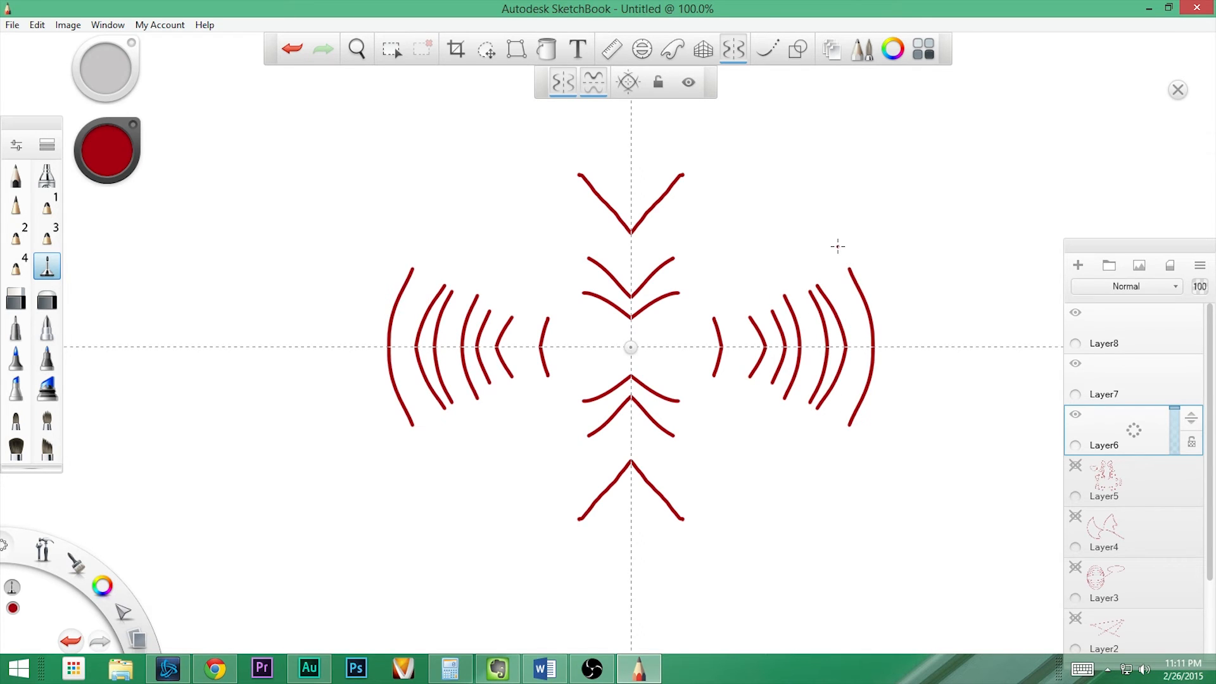
{"action": "left_click_drag", "start_coordinate": [838, 247], "coordinate": [899, 347]}
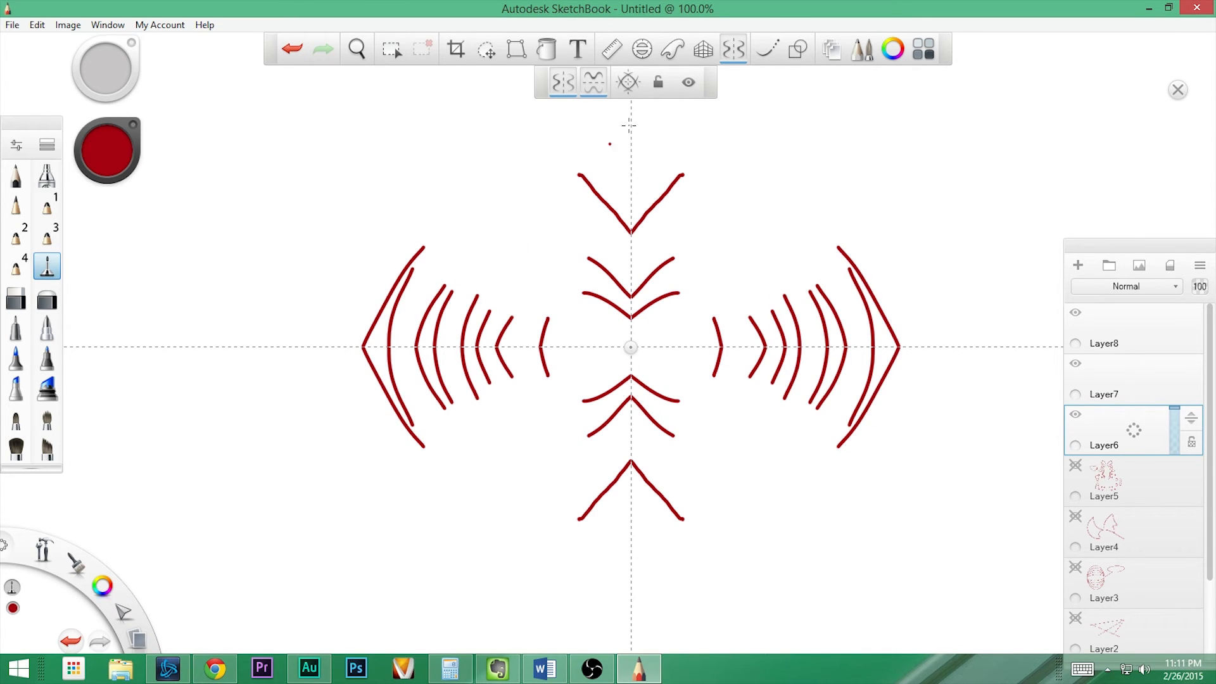
Step: Let strokes extend across the centre lines and draw mirrored strokes above the chevrons and over the inner ones
{"action": "left_click", "coordinate": [627, 84]}
{"action": "mouse_move", "coordinate": [613, 138]}
{"action": "left_mouse_down"}
{"action": "mouse_move", "coordinate": [596, 149]}
{"action": "mouse_move", "coordinate": [630, 139]}
{"action": "left_mouse_up"}
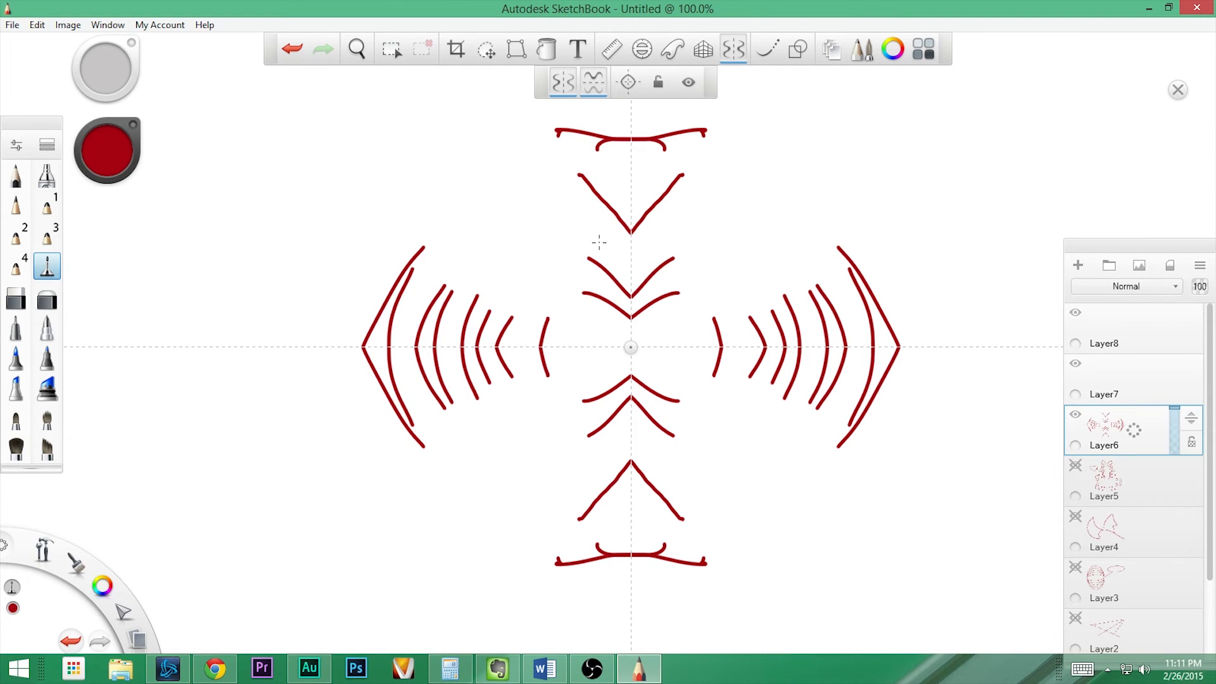
{"action": "left_click_drag", "start_coordinate": [598, 241], "coordinate": [605, 241]}
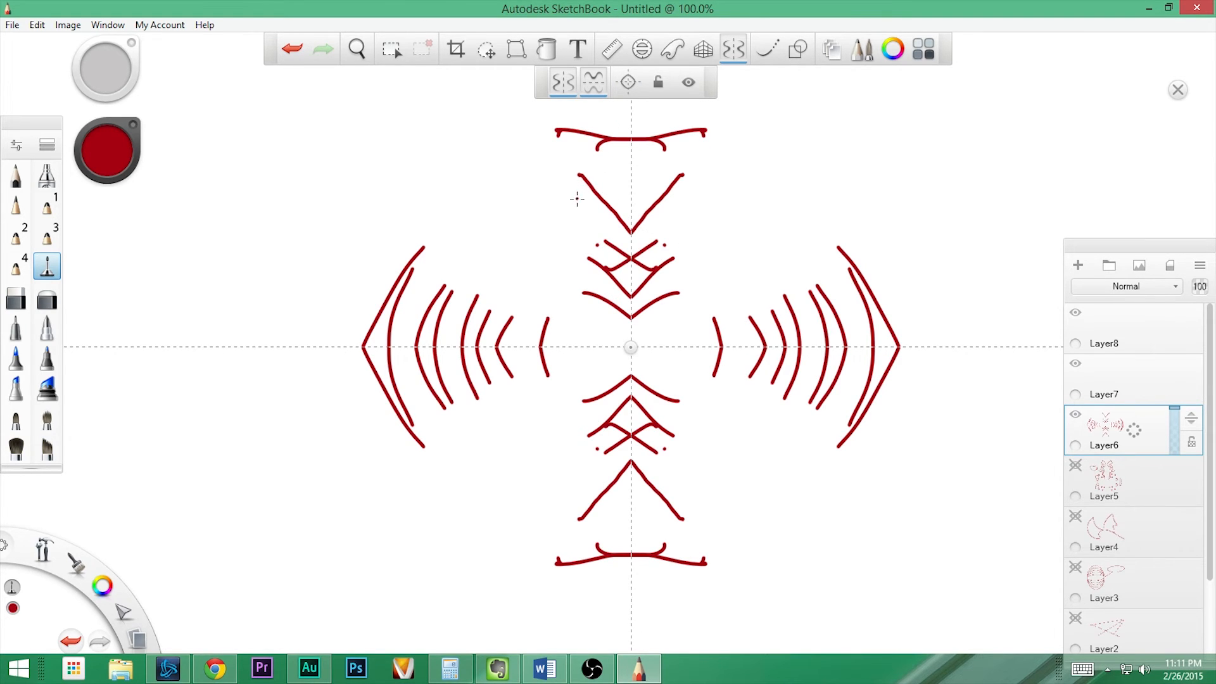
Step: Undo all of the mirrored chevrons, arcs and crossing strokes on Layer6
{"action": "key", "text": "ctrl+z"}
{"action": "key", "text": "ctrl+z"}
{"action": "key", "text": "ctrl+z"}
{"action": "key", "text": "ctrl+z"}
{"action": "key", "text": "ctrl+z"}
{"action": "key", "text": "ctrl+z"}
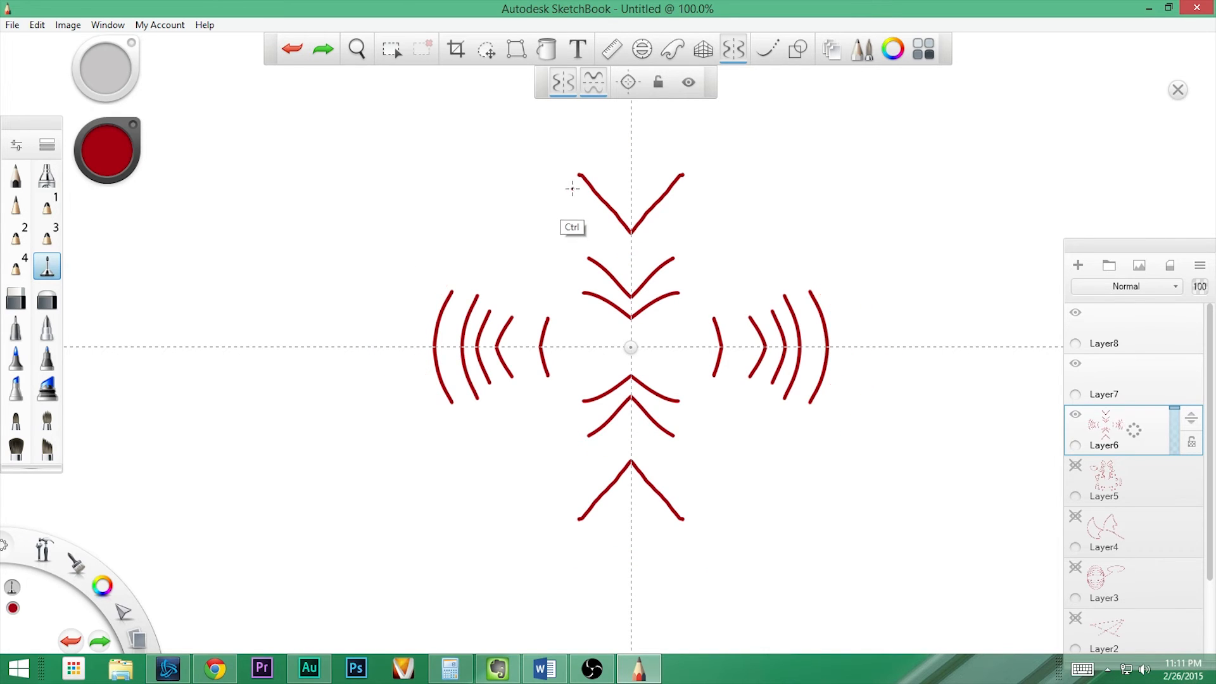
{"action": "key", "text": "ctrl+z"}
{"action": "key", "text": "ctrl+z"}
{"action": "key", "text": "ctrl+z"}
{"action": "key", "text": "ctrl+z"}
{"action": "key", "text": "ctrl+z"}
{"action": "key", "text": "ctrl+z"}
{"action": "key", "text": "ctrl+z"}
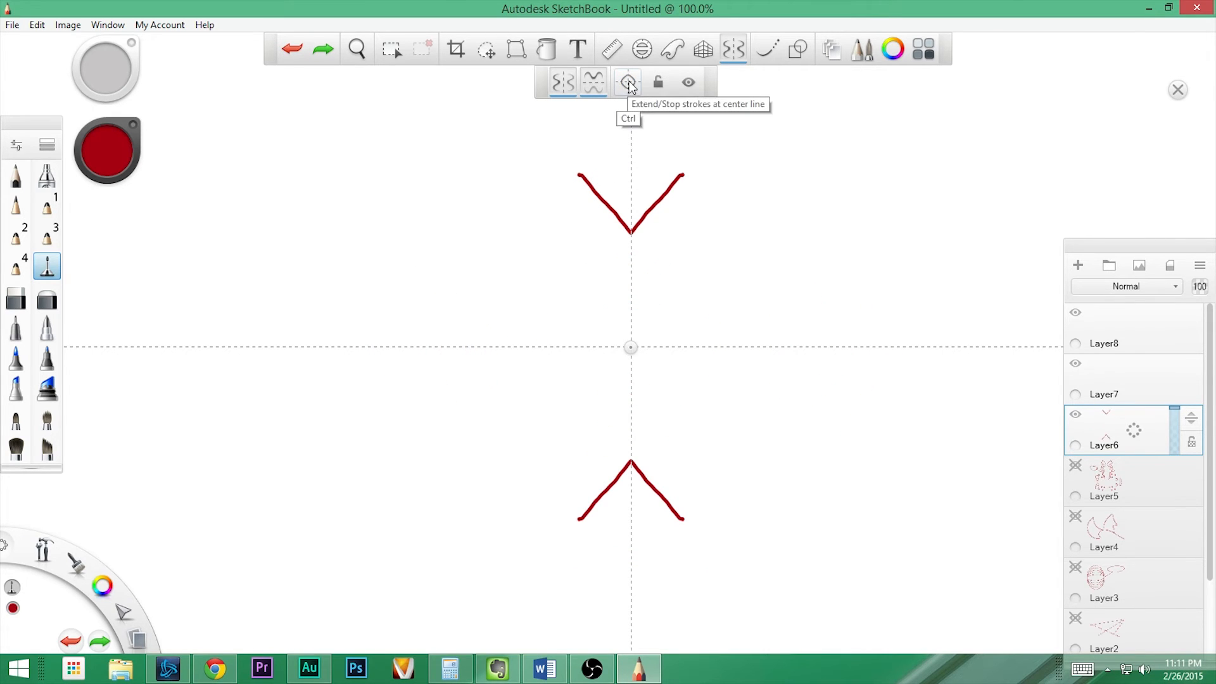
{"action": "key", "text": "ctrl+z"}
Step: Set strokes to stop at the centre line and draw a wide pattern of slanted, zigzag mirrored strokes meeting on the horizontal axis
{"action": "left_click", "coordinate": [629, 84]}
{"action": "left_click", "coordinate": [490, 253]}
{"action": "left_click", "coordinate": [503, 240]}
{"action": "left_click_drag", "start_coordinate": [503, 240], "coordinate": [424, 347]}
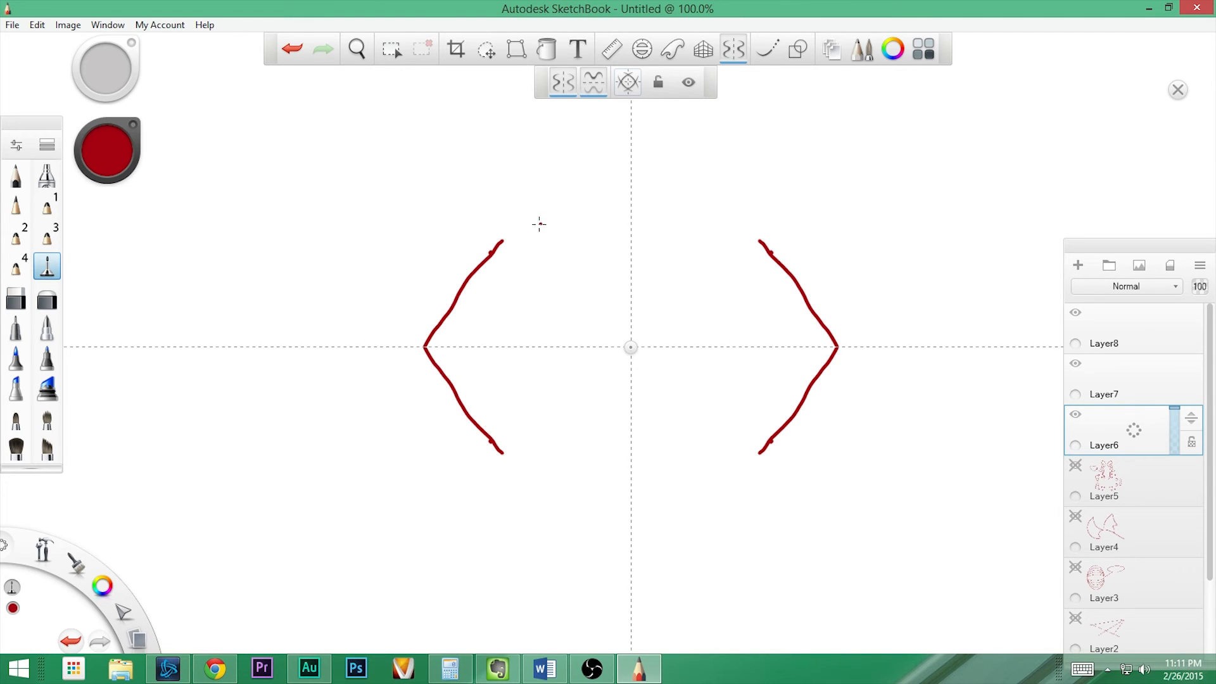
{"action": "left_click_drag", "start_coordinate": [539, 224], "coordinate": [457, 347]}
{"action": "mouse_move", "coordinate": [582, 225]}
{"action": "left_mouse_down"}
{"action": "mouse_move", "coordinate": [508, 347]}
{"action": "mouse_move", "coordinate": [490, 92]}
{"action": "mouse_move", "coordinate": [356, 347]}
{"action": "mouse_move", "coordinate": [377, 163]}
{"action": "left_mouse_up"}
{"action": "mouse_move", "coordinate": [366, 243]}
{"action": "left_mouse_down"}
{"action": "mouse_move", "coordinate": [314, 347]}
{"action": "mouse_move", "coordinate": [316, 191]}
{"action": "mouse_move", "coordinate": [276, 347]}
{"action": "mouse_move", "coordinate": [305, 211]}
{"action": "mouse_move", "coordinate": [261, 347]}
{"action": "left_mouse_up"}
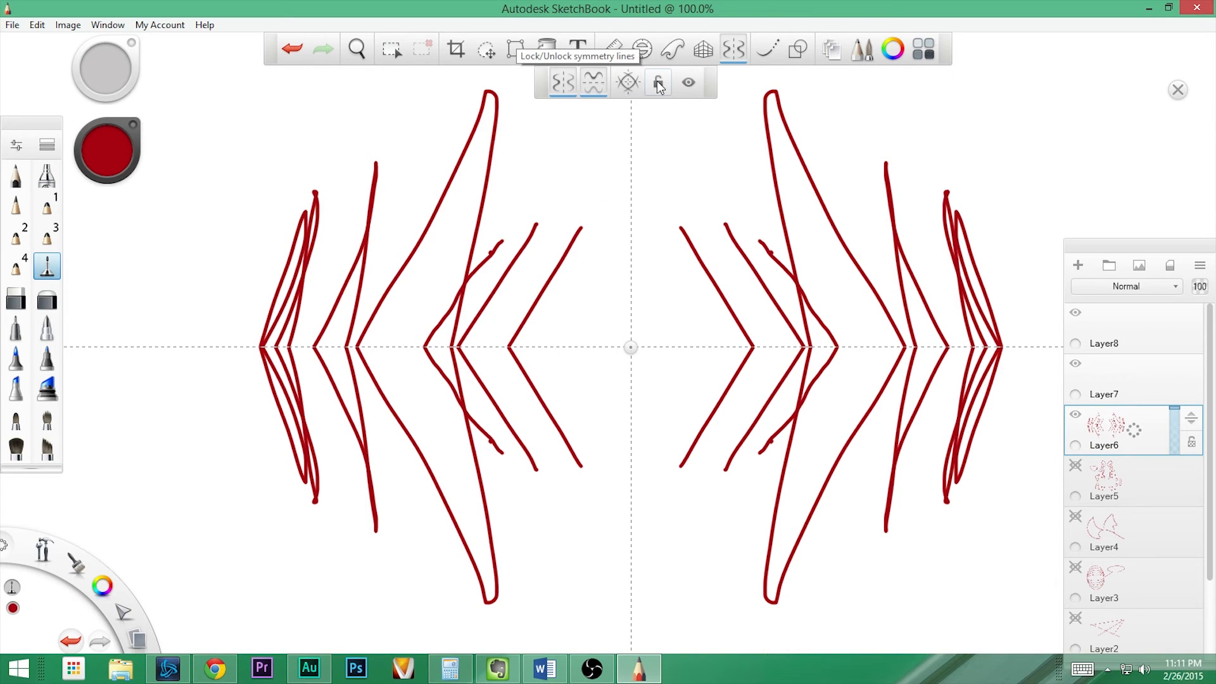
Step: Toggle the symmetry line lock and move the symmetry centre slightly up and to the left
{"action": "left_click", "coordinate": [658, 89]}
{"action": "left_click_drag", "start_coordinate": [630, 347], "coordinate": [618, 321]}
{"action": "left_click", "coordinate": [659, 89]}
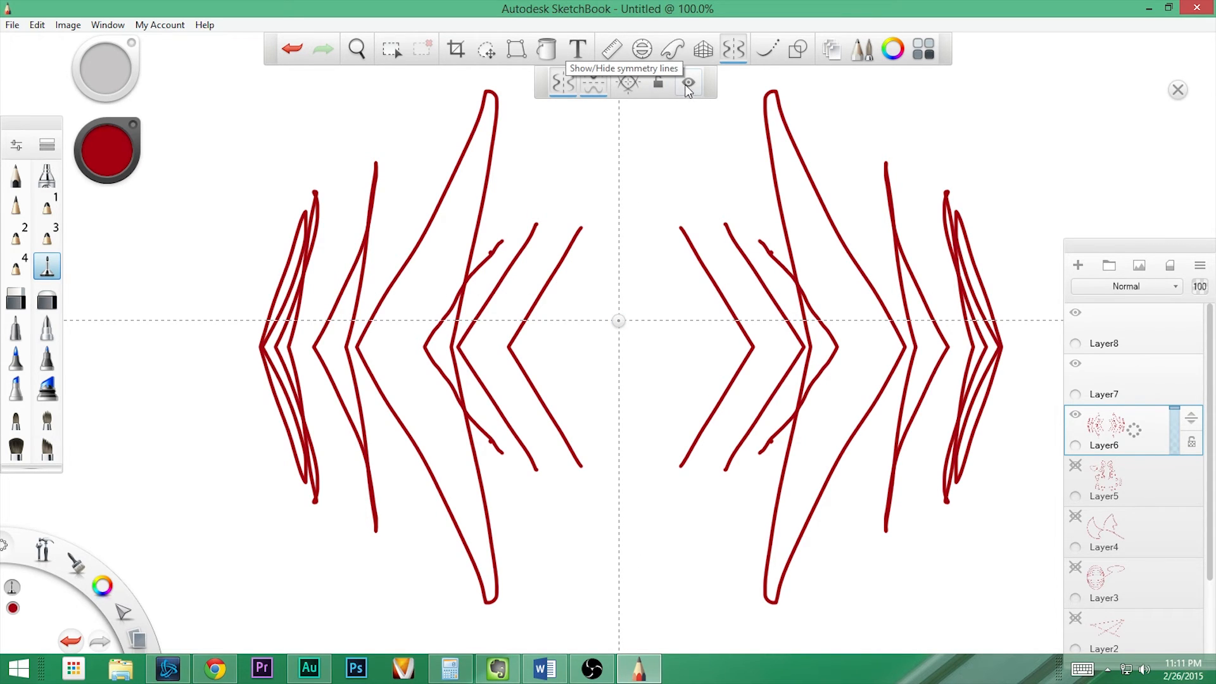
Step: Hide the symmetry lines, draw mirrored rounded shapes around the centre, and show the lines again
{"action": "left_click", "coordinate": [687, 83]}
{"action": "mouse_move", "coordinate": [625, 202]}
{"action": "left_mouse_down"}
{"action": "mouse_move", "coordinate": [618, 288]}
{"action": "mouse_move", "coordinate": [631, 309]}
{"action": "mouse_move", "coordinate": [690, 320]}
{"action": "left_mouse_up"}
{"action": "left_click", "coordinate": [689, 83]}
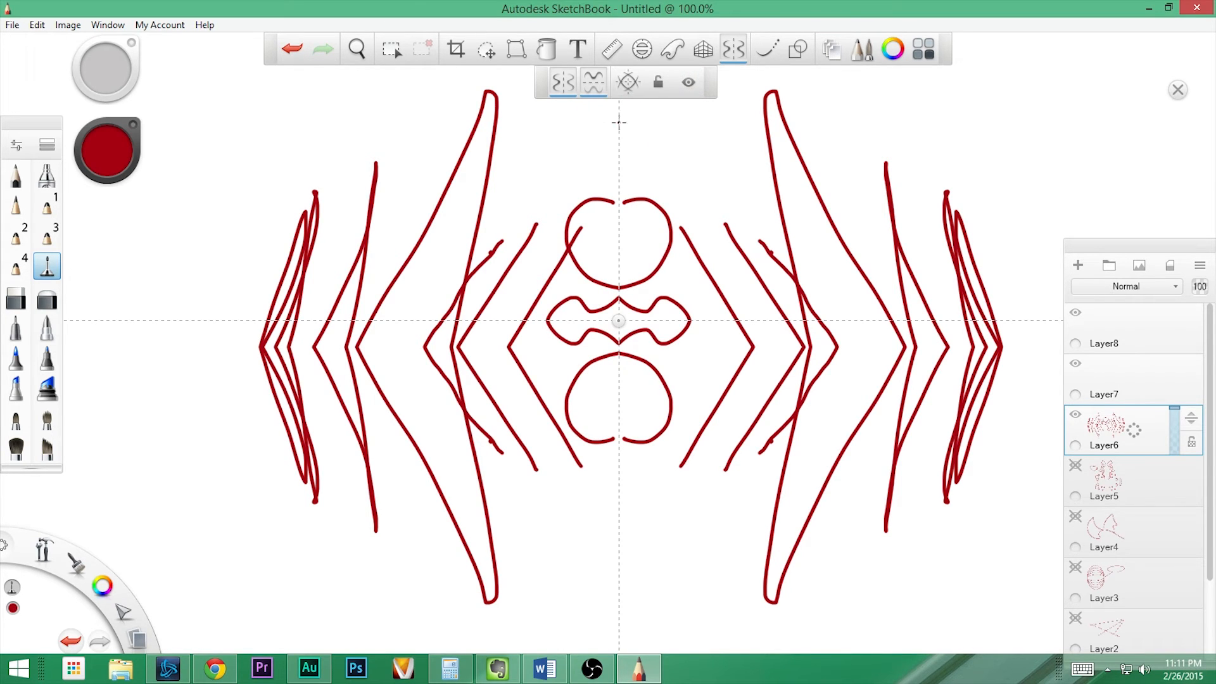
Step: Undo the mirrored strokes until Layer6 is empty
{"action": "key", "text": "ctrl+z"}
{"action": "key", "text": "ctrl+z"}
{"action": "key", "text": "ctrl+z"}
{"action": "key", "text": "ctrl+z"}
{"action": "key", "text": "ctrl+z"}
{"action": "key", "text": "ctrl+z"}
{"action": "key", "text": "ctrl+z"}
{"action": "key", "text": "ctrl+z"}
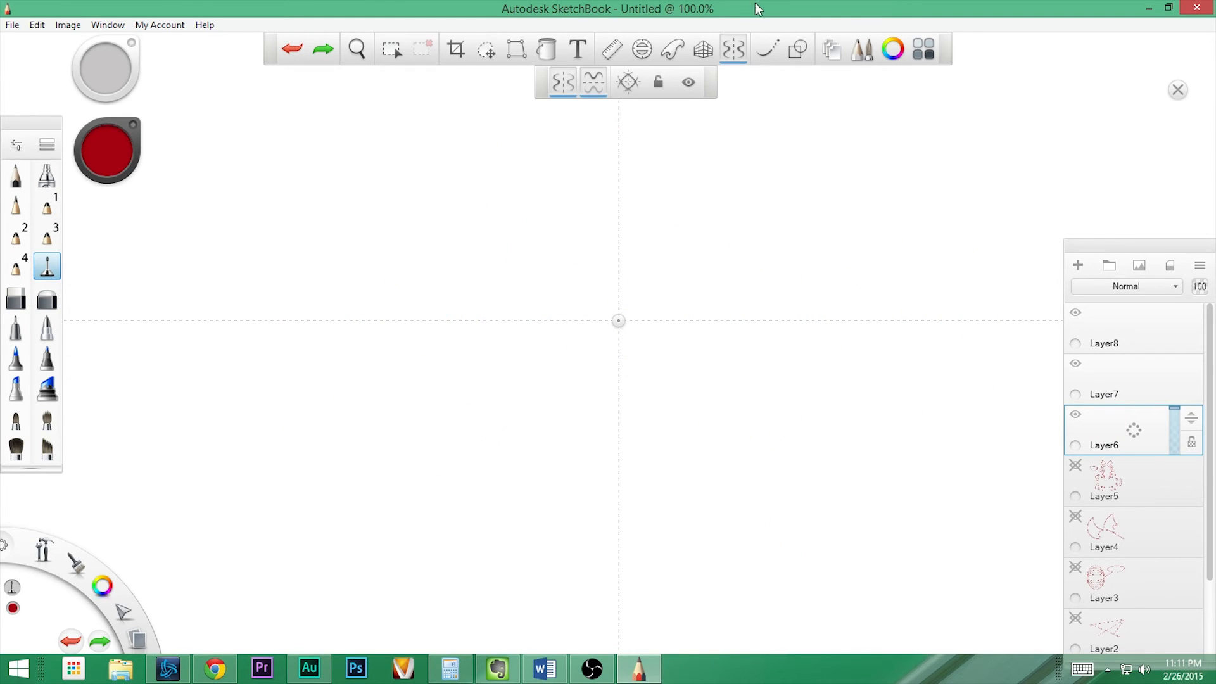
Step: Replace symmetry with the one-point perspective guide and draw a four-sided wall shape receding toward the vanishing point
{"action": "left_click", "coordinate": [733, 44]}
{"action": "left_click", "coordinate": [702, 51]}
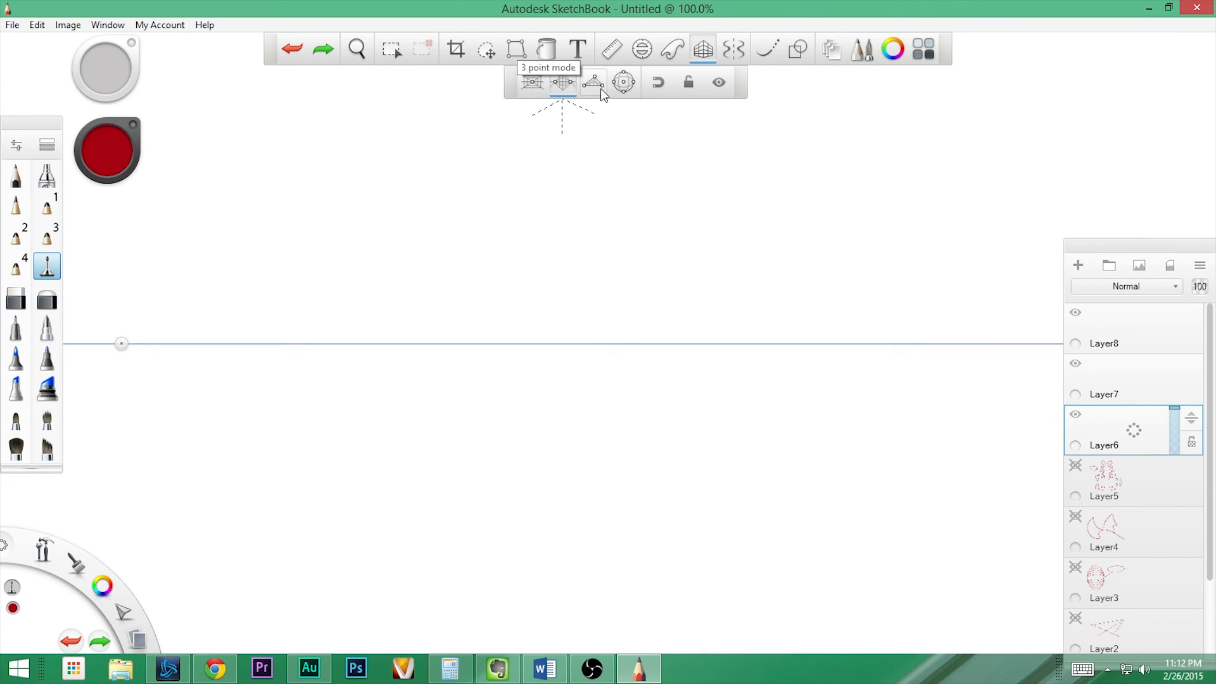
{"action": "left_click", "coordinate": [532, 81]}
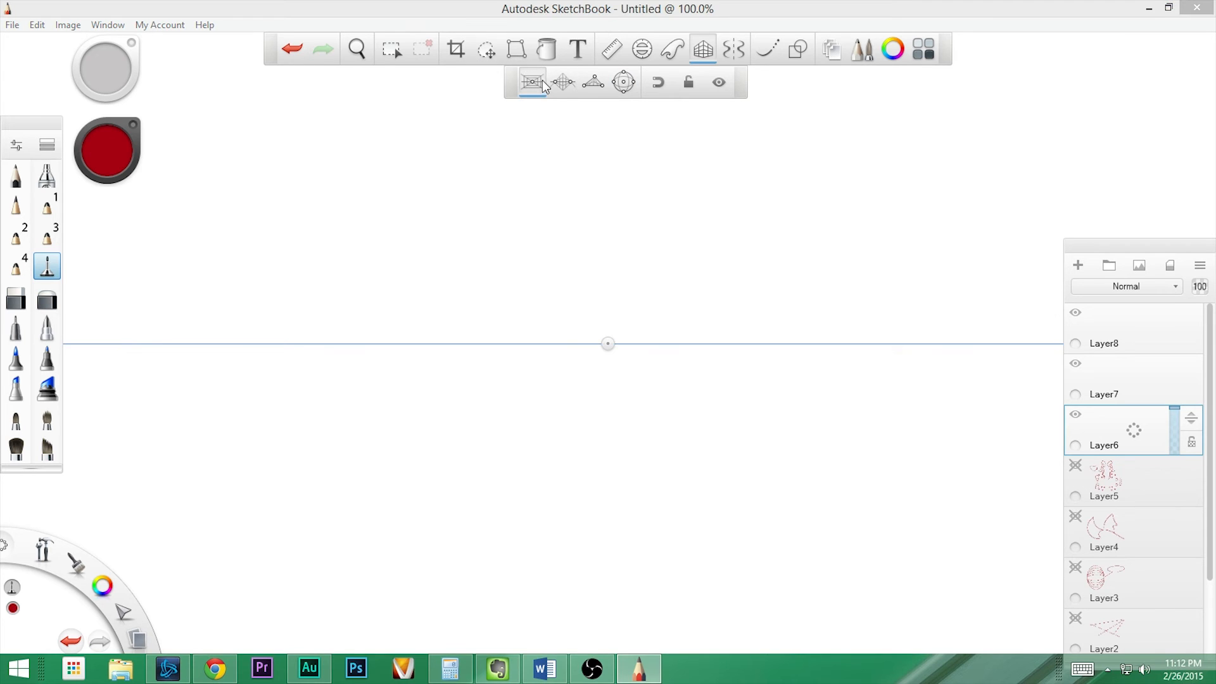
{"action": "left_click_drag", "start_coordinate": [366, 204], "coordinate": [498, 281]}
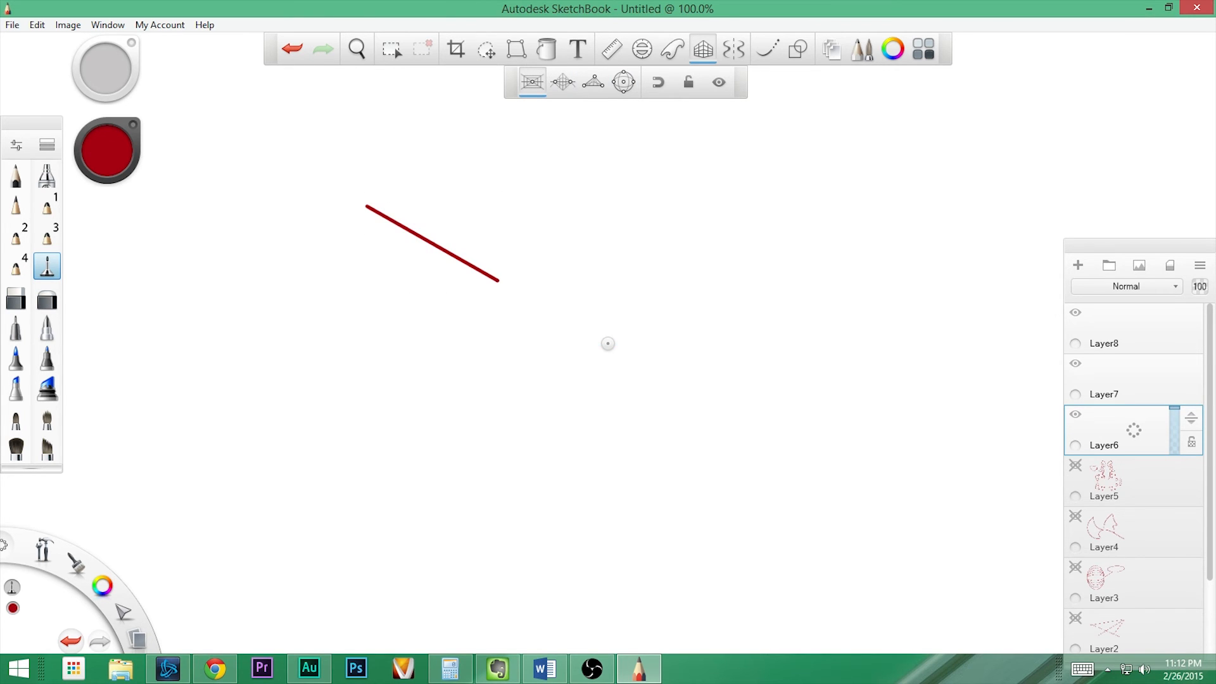
{"action": "left_click_drag", "start_coordinate": [367, 206], "coordinate": [370, 356]}
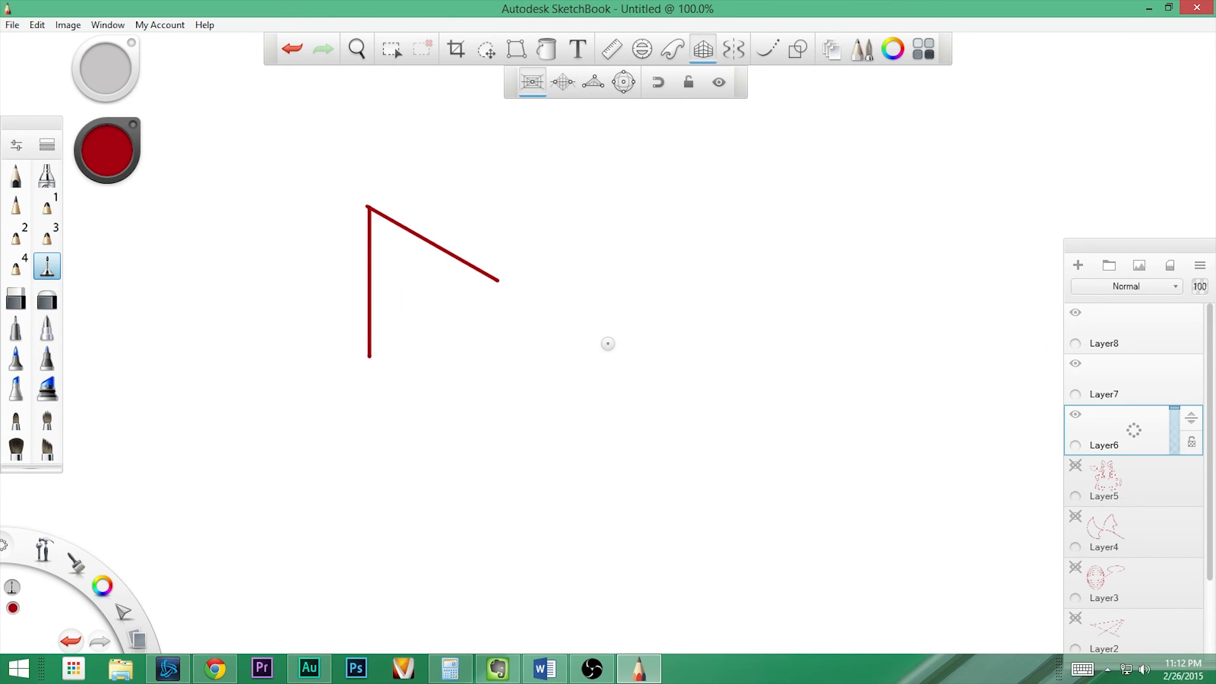
{"action": "left_click_drag", "start_coordinate": [497, 280], "coordinate": [496, 399]}
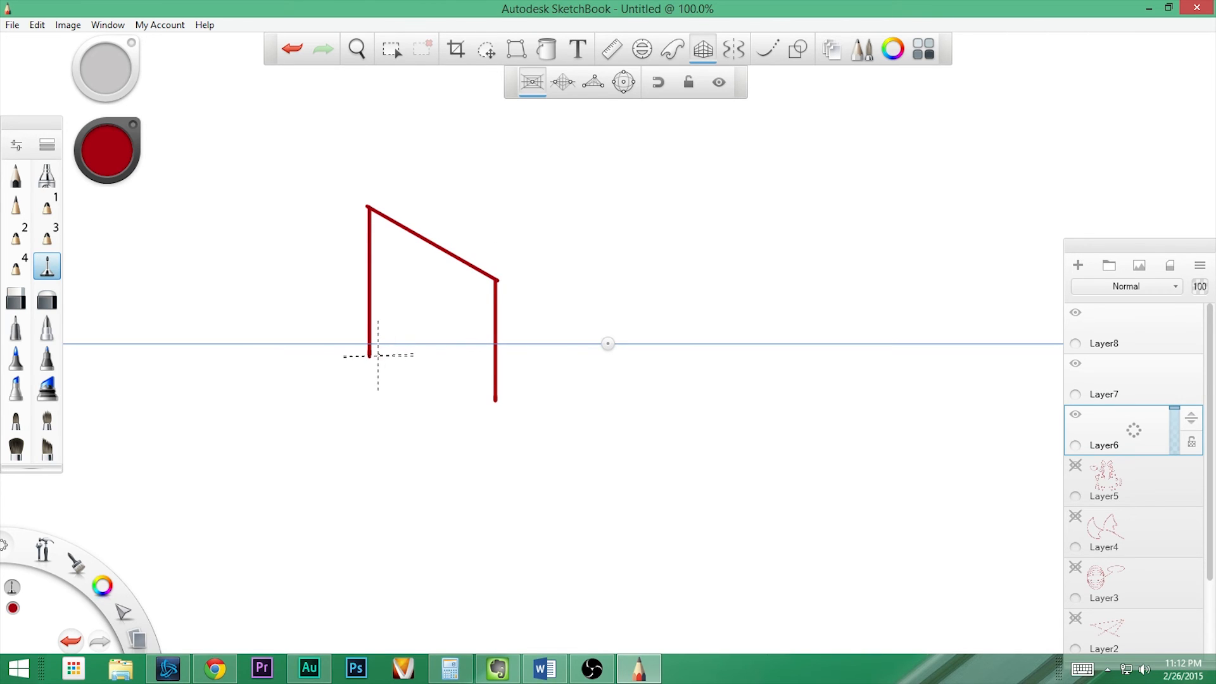
{"action": "left_click_drag", "start_coordinate": [369, 353], "coordinate": [496, 348]}
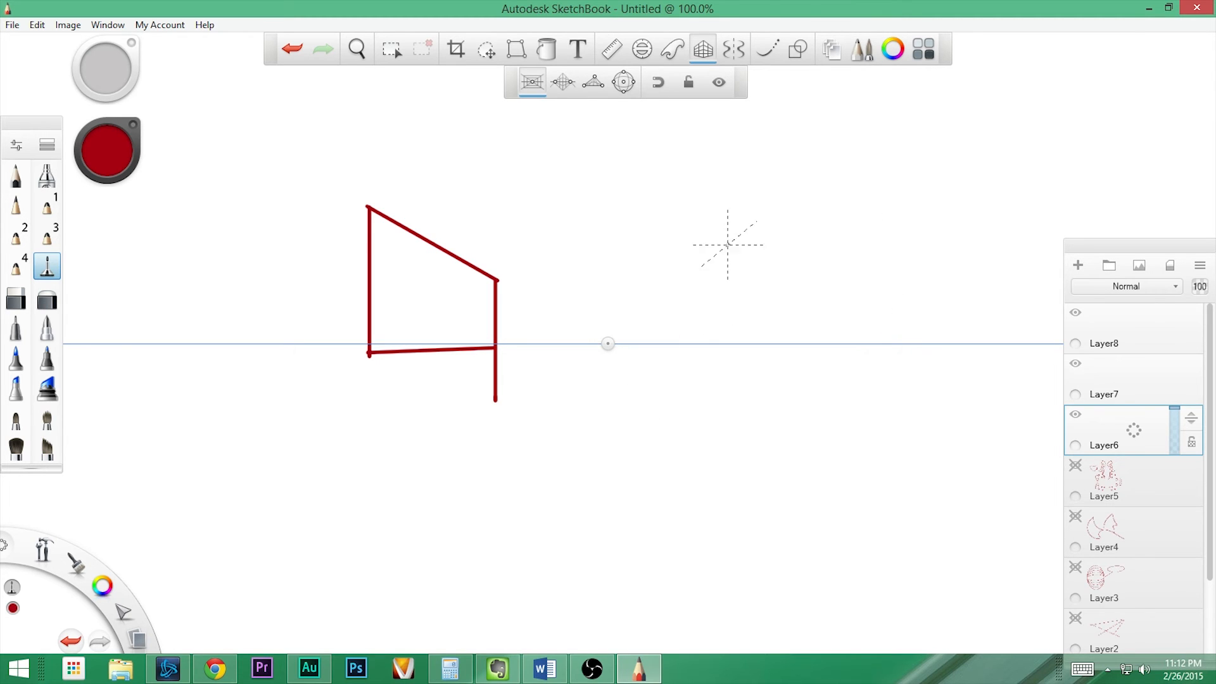
Step: Draw four long straight lines crossing through the central vanishing point at different angles
{"action": "left_click_drag", "start_coordinate": [783, 199], "coordinate": [536, 402]}
{"action": "mouse_move", "coordinate": [890, 454]}
{"action": "left_mouse_down"}
{"action": "mouse_move", "coordinate": [922, 466]}
{"action": "mouse_move", "coordinate": [554, 323]}
{"action": "left_mouse_up"}
{"action": "left_click_drag", "start_coordinate": [865, 278], "coordinate": [491, 372]}
{"action": "mouse_move", "coordinate": [770, 497]}
{"action": "left_mouse_down"}
{"action": "mouse_move", "coordinate": [799, 524]}
{"action": "mouse_move", "coordinate": [537, 276]}
{"action": "left_mouse_up"}
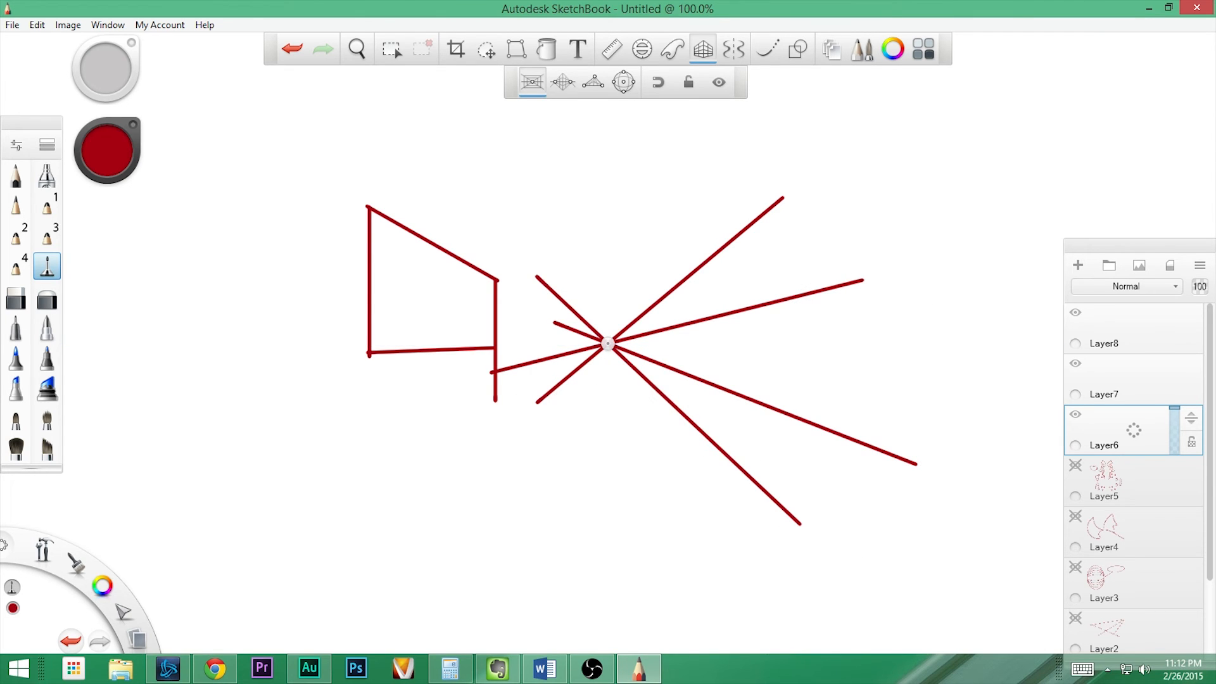
Step: Draw five tall vertical guided lines, one just before the vanishing point and four beyond it
{"action": "left_click_drag", "start_coordinate": [563, 578], "coordinate": [562, 202]}
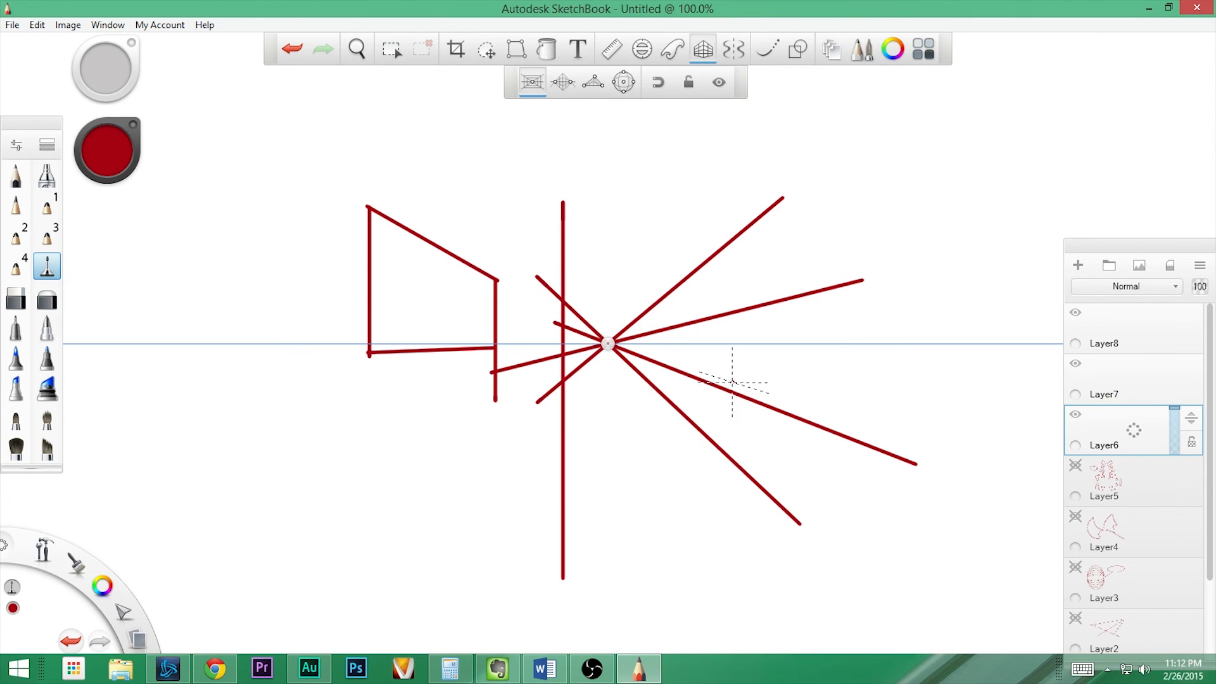
{"action": "left_click_drag", "start_coordinate": [892, 200], "coordinate": [893, 567]}
{"action": "left_click_drag", "start_coordinate": [842, 211], "coordinate": [842, 543]}
{"action": "left_click_drag", "start_coordinate": [747, 213], "coordinate": [747, 576]}
{"action": "left_click_drag", "start_coordinate": [671, 231], "coordinate": [672, 607]}
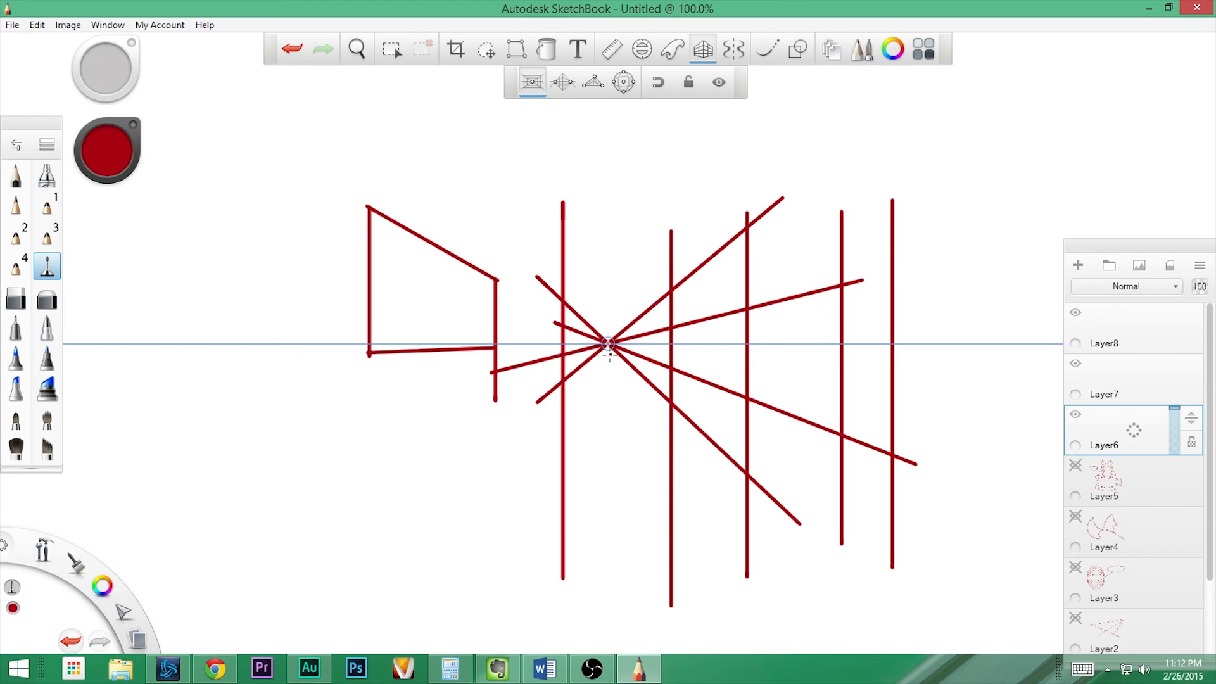
Step: Draw four more lines from the lower-left area of the canvas up through the vanishing point
{"action": "left_click_drag", "start_coordinate": [423, 480], "coordinate": [690, 282]}
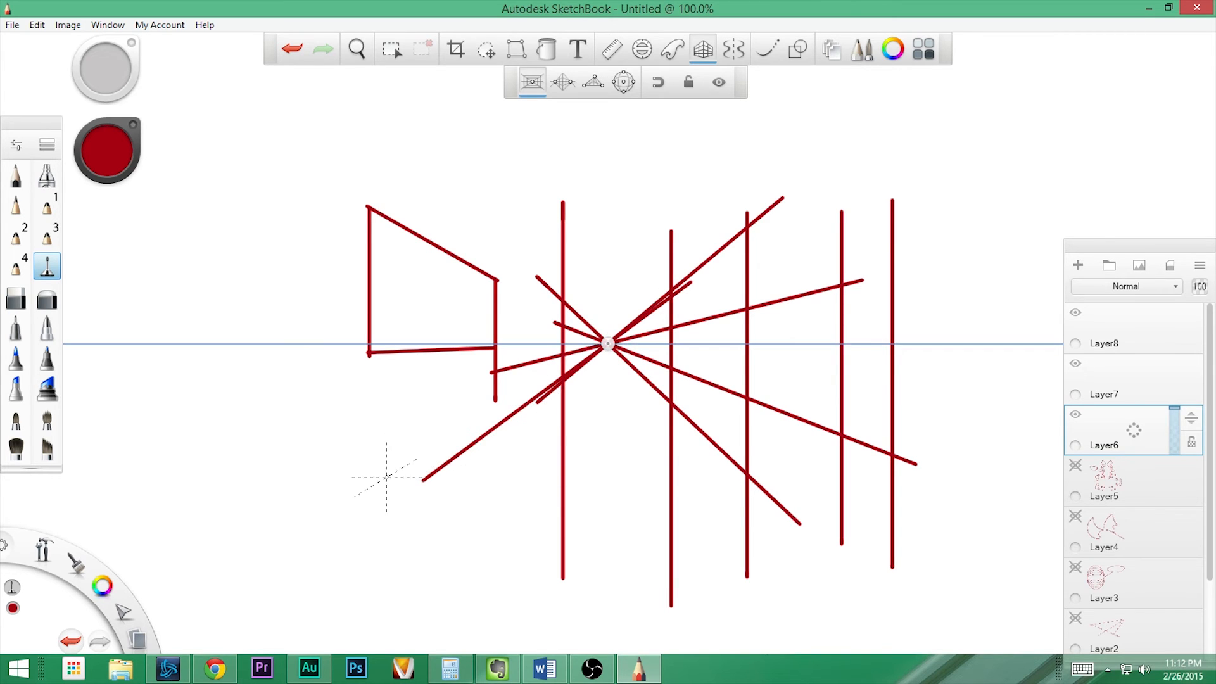
{"action": "left_click_drag", "start_coordinate": [367, 469], "coordinate": [767, 260]}
{"action": "left_click_drag", "start_coordinate": [333, 437], "coordinate": [776, 286]}
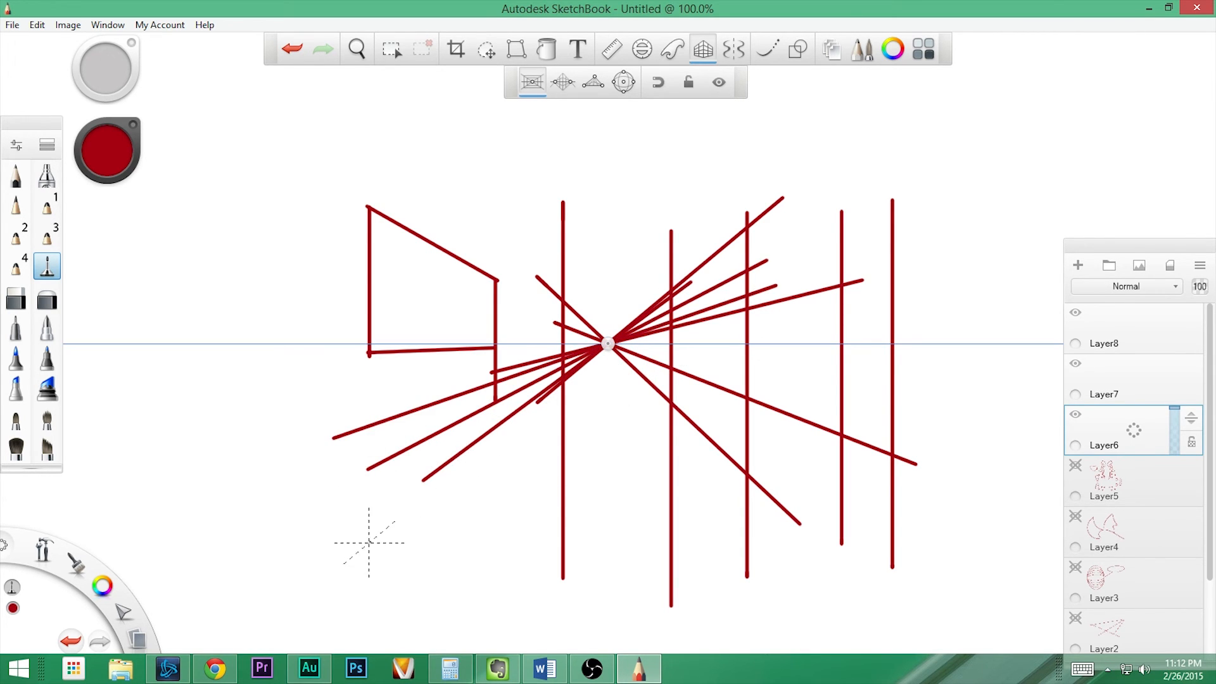
{"action": "left_click_drag", "start_coordinate": [368, 543], "coordinate": [557, 383]}
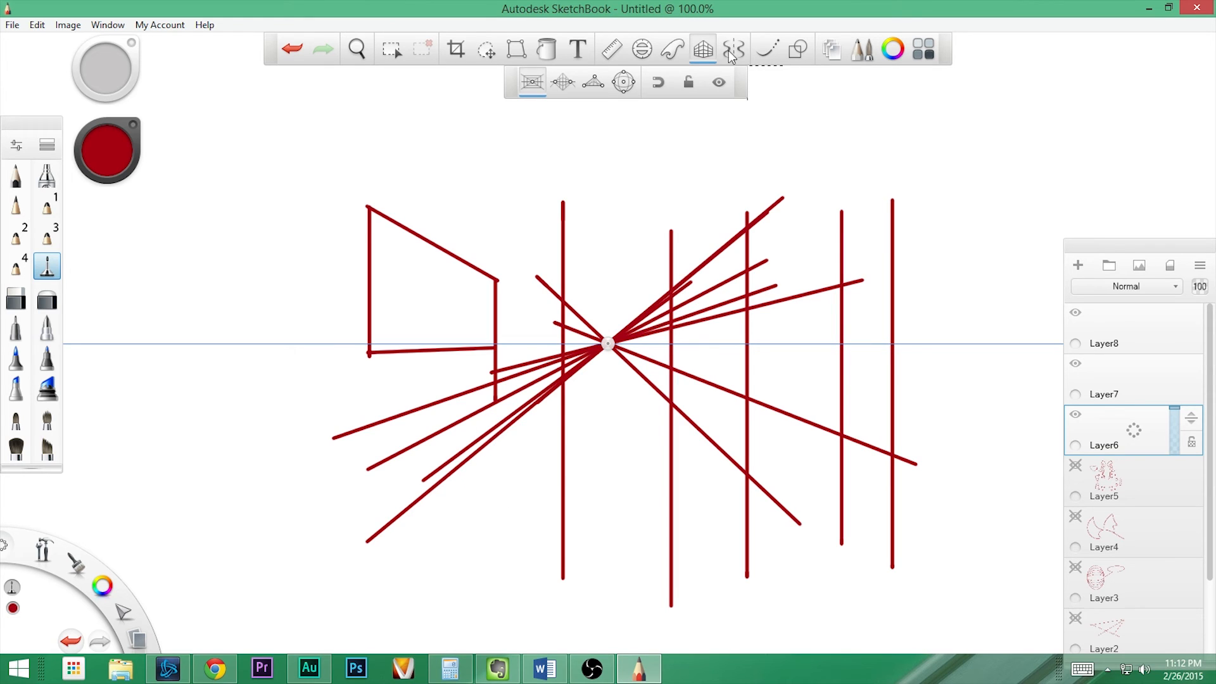
Step: Hide Layer6 and Layer7
{"action": "left_click", "coordinate": [1075, 413]}
{"action": "left_click", "coordinate": [1075, 364]}
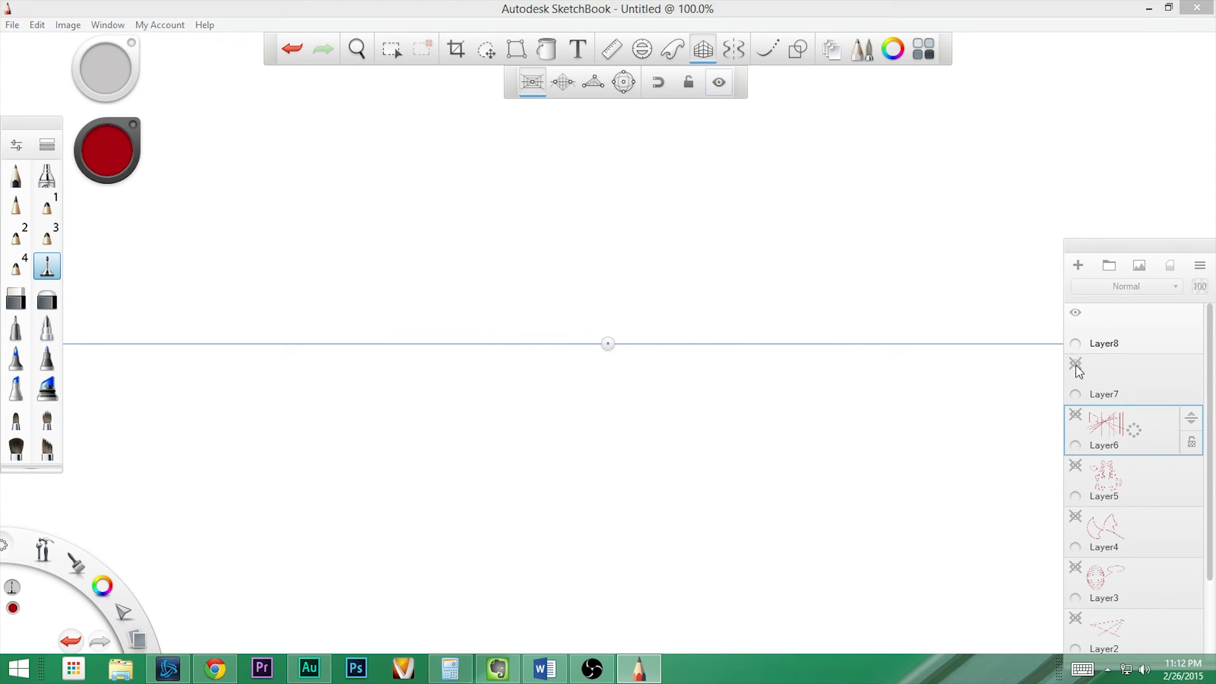
Step: Switch the perspective guide to two-point mode and move both vanishing points inward along the horizon line
{"action": "left_click", "coordinate": [562, 83]}
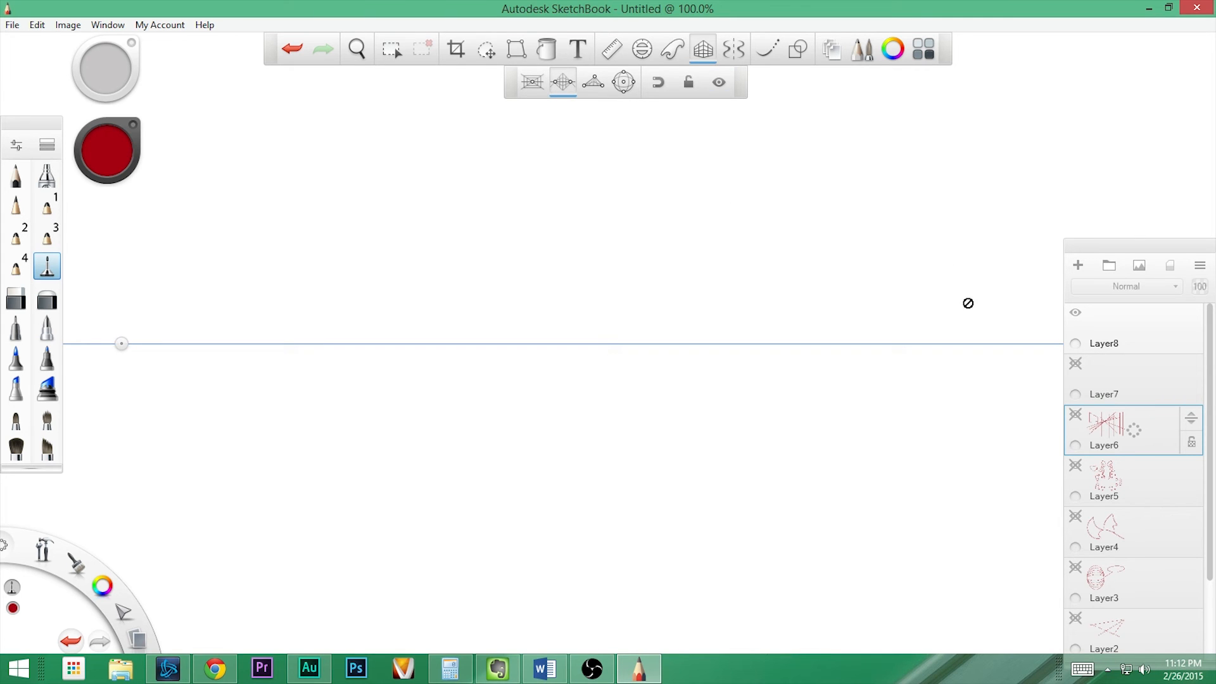
{"action": "left_click_drag", "start_coordinate": [1086, 248], "coordinate": [914, 209]}
{"action": "left_click_drag", "start_coordinate": [1093, 343], "coordinate": [788, 343]}
{"action": "left_click_drag", "start_coordinate": [954, 208], "coordinate": [1151, 255]}
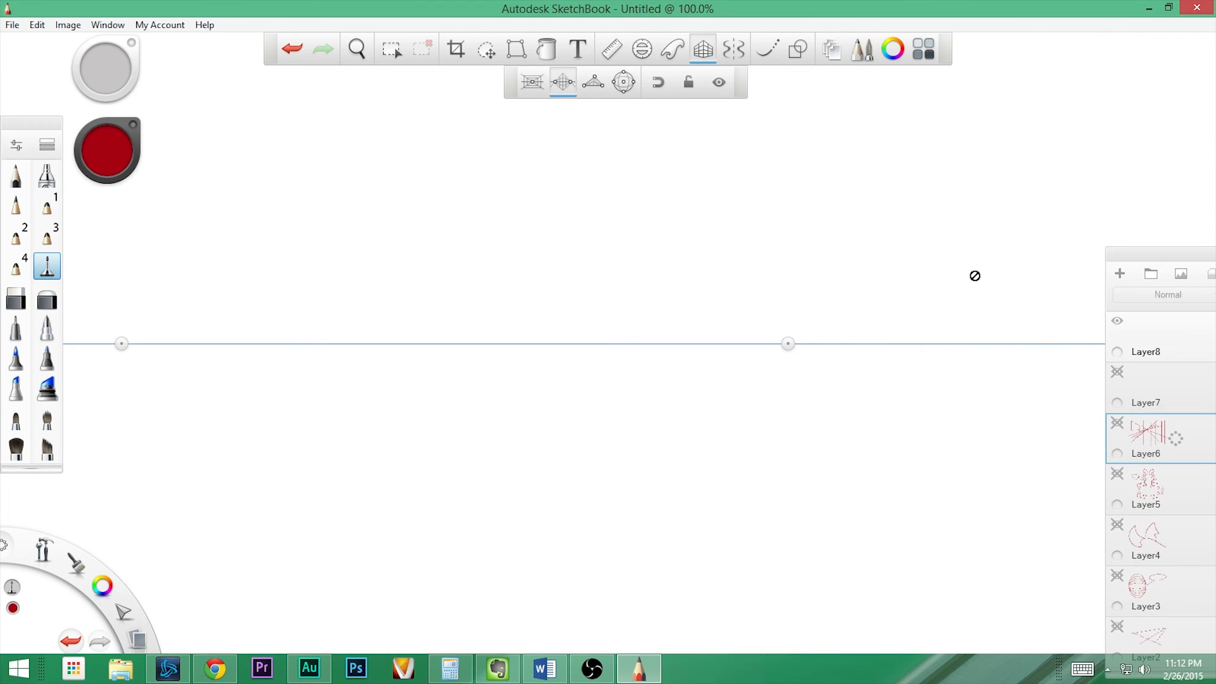
{"action": "left_click_drag", "start_coordinate": [121, 343], "coordinate": [192, 343]}
Step: Activate and show Layer7, and draw lines from a shared peak above the horizon through the left and right vanishing points
{"action": "left_click", "coordinate": [1154, 396]}
{"action": "left_click", "coordinate": [1117, 371]}
{"action": "left_click_drag", "start_coordinate": [476, 178], "coordinate": [352, 249]}
{"action": "left_click_drag", "start_coordinate": [483, 172], "coordinate": [892, 400]}
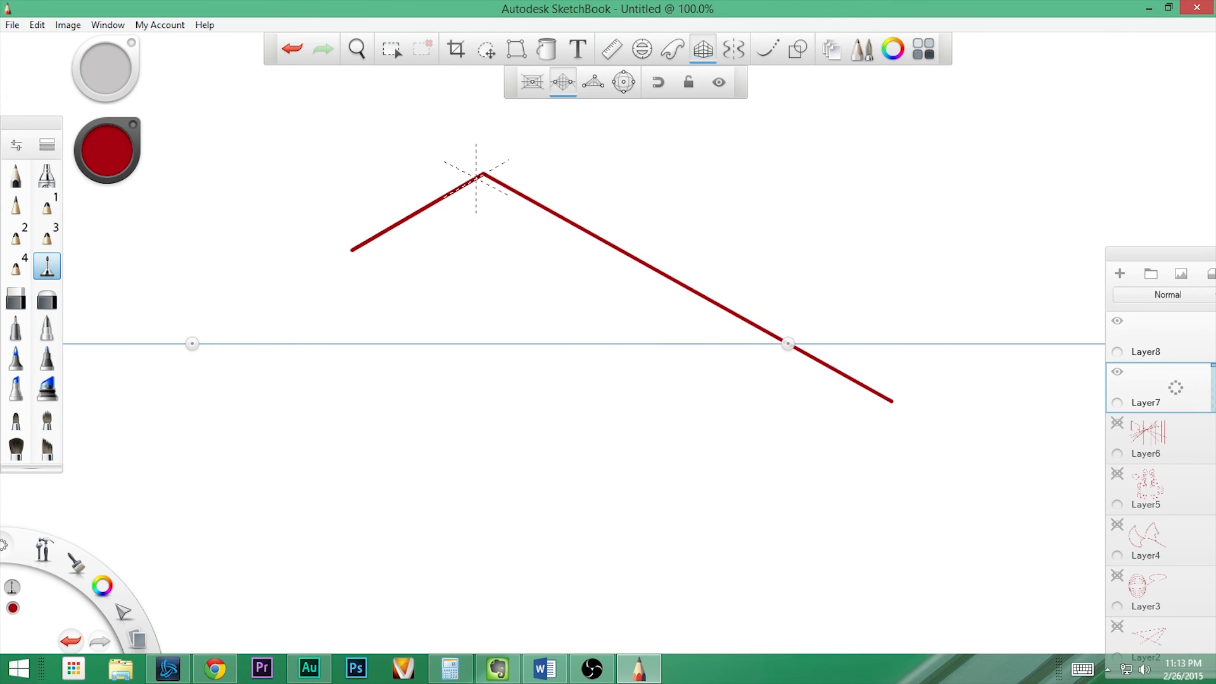
{"action": "left_click_drag", "start_coordinate": [483, 173], "coordinate": [122, 383]}
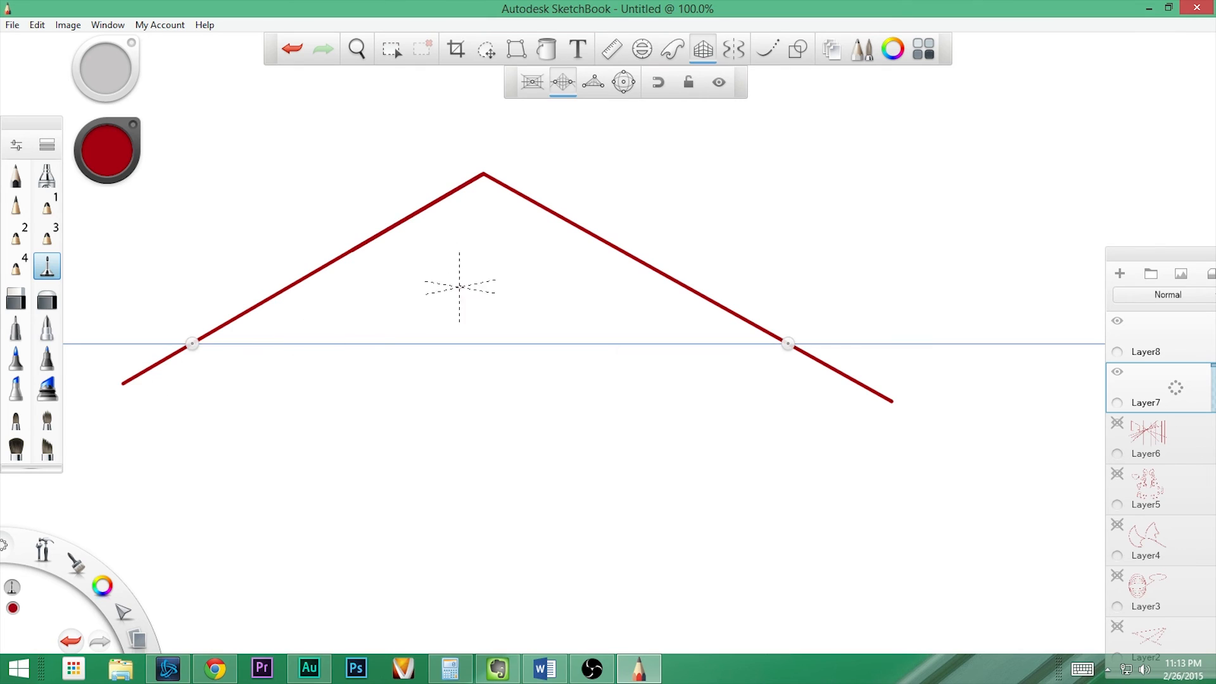
Step: Draw more lines converging on the two vanishing points, plus a vertical line down from the peak
{"action": "left_click_drag", "start_coordinate": [410, 532], "coordinate": [161, 318]}
{"action": "left_click_drag", "start_coordinate": [428, 545], "coordinate": [975, 238]}
{"action": "left_click_drag", "start_coordinate": [436, 429], "coordinate": [889, 585]}
{"action": "left_click_drag", "start_coordinate": [557, 372], "coordinate": [960, 322]}
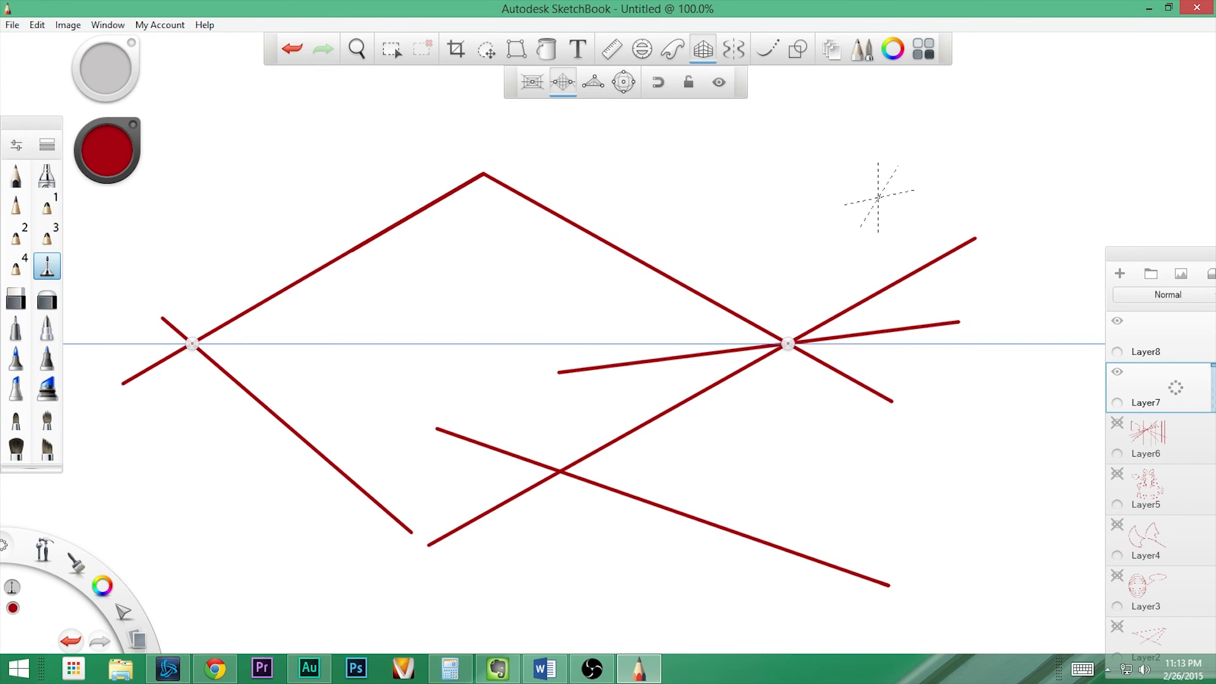
{"action": "left_click_drag", "start_coordinate": [551, 267], "coordinate": [1020, 418]}
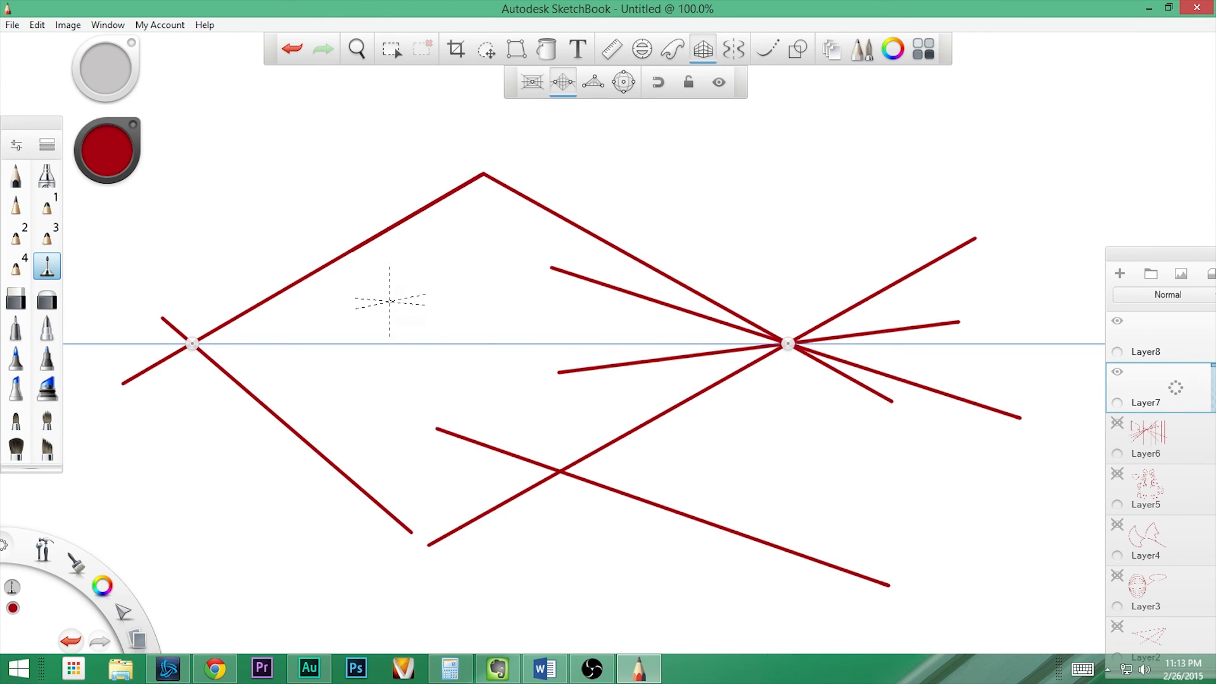
{"action": "left_click_drag", "start_coordinate": [386, 277], "coordinate": [64, 388]}
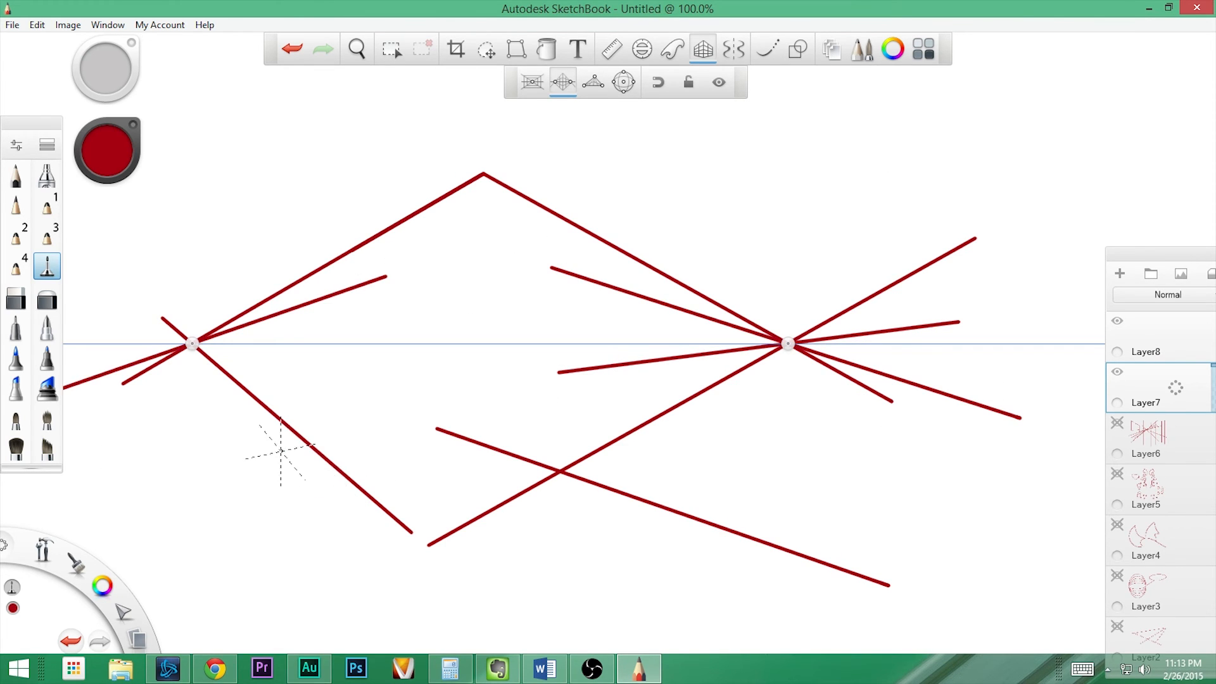
{"action": "left_click_drag", "start_coordinate": [115, 249], "coordinate": [298, 472]}
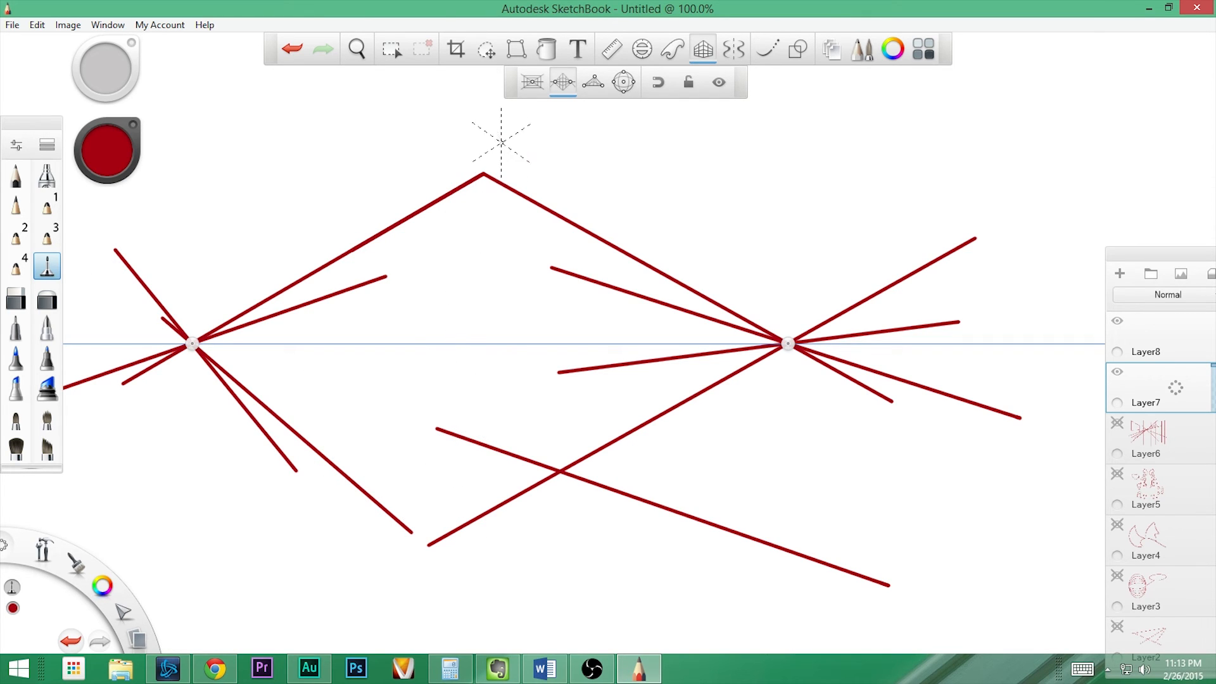
{"action": "left_click_drag", "start_coordinate": [483, 174], "coordinate": [483, 512]}
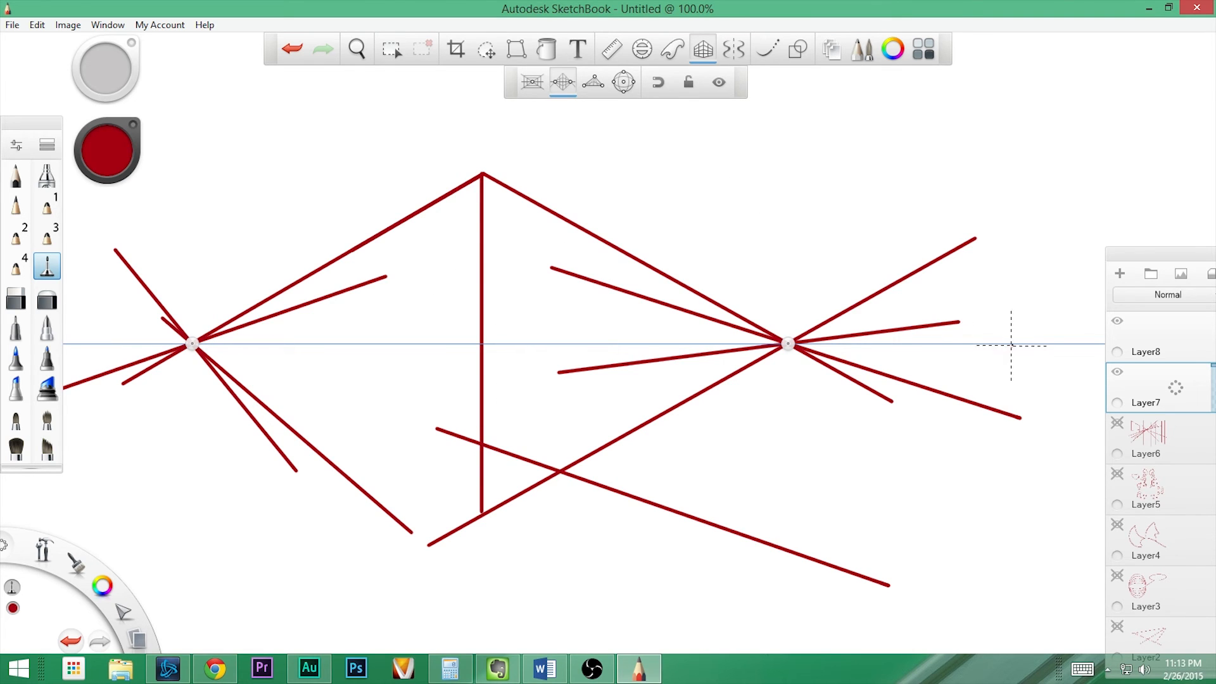
Step: Make Layer8 the active layer
{"action": "left_click", "coordinate": [1139, 337]}
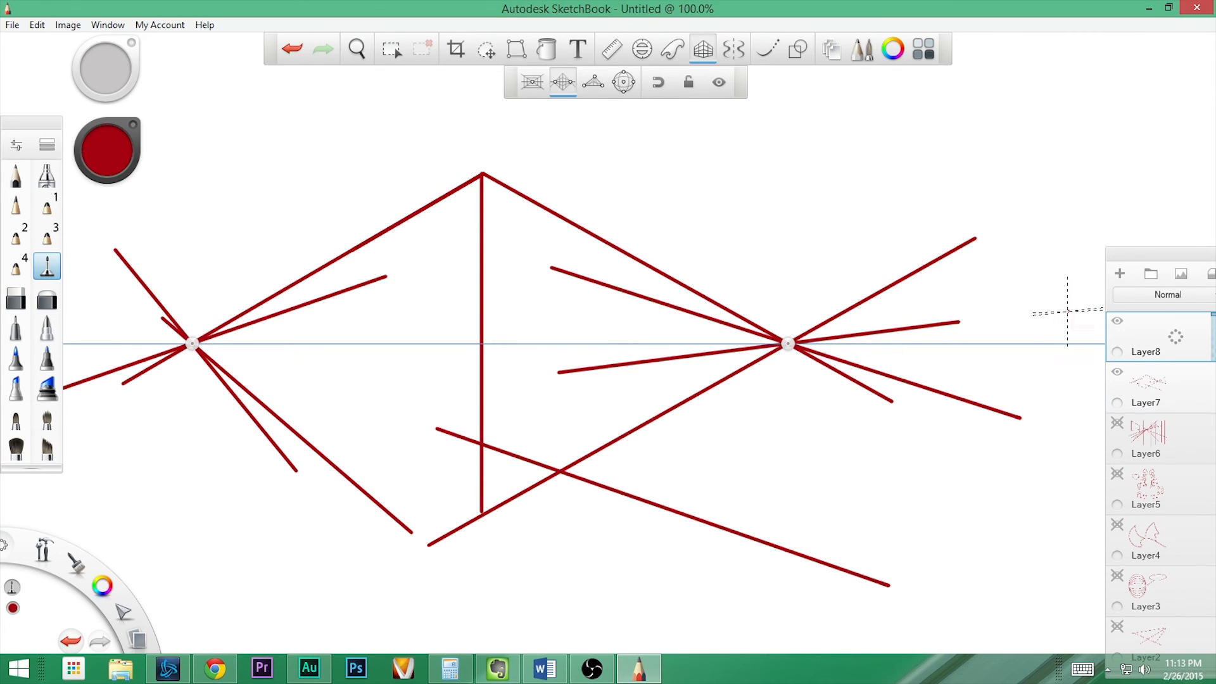
Step: Switch the perspective guide to three-point mode and hide Layer7
{"action": "left_click", "coordinate": [593, 82]}
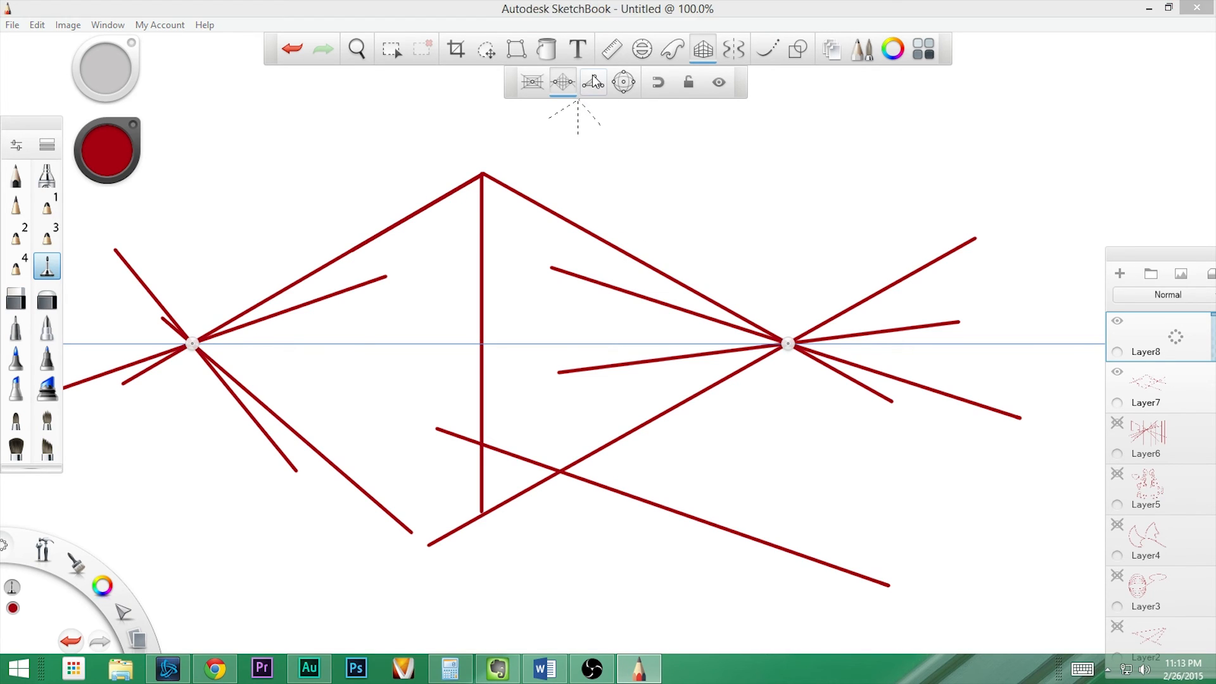
{"action": "left_click", "coordinate": [1116, 373]}
Step: Draw lines on Layer8 converging on the top, left and right vanishing points of the three-point guide
{"action": "left_click_drag", "start_coordinate": [639, 381], "coordinate": [611, 127]}
{"action": "left_click_drag", "start_coordinate": [652, 380], "coordinate": [821, 469]}
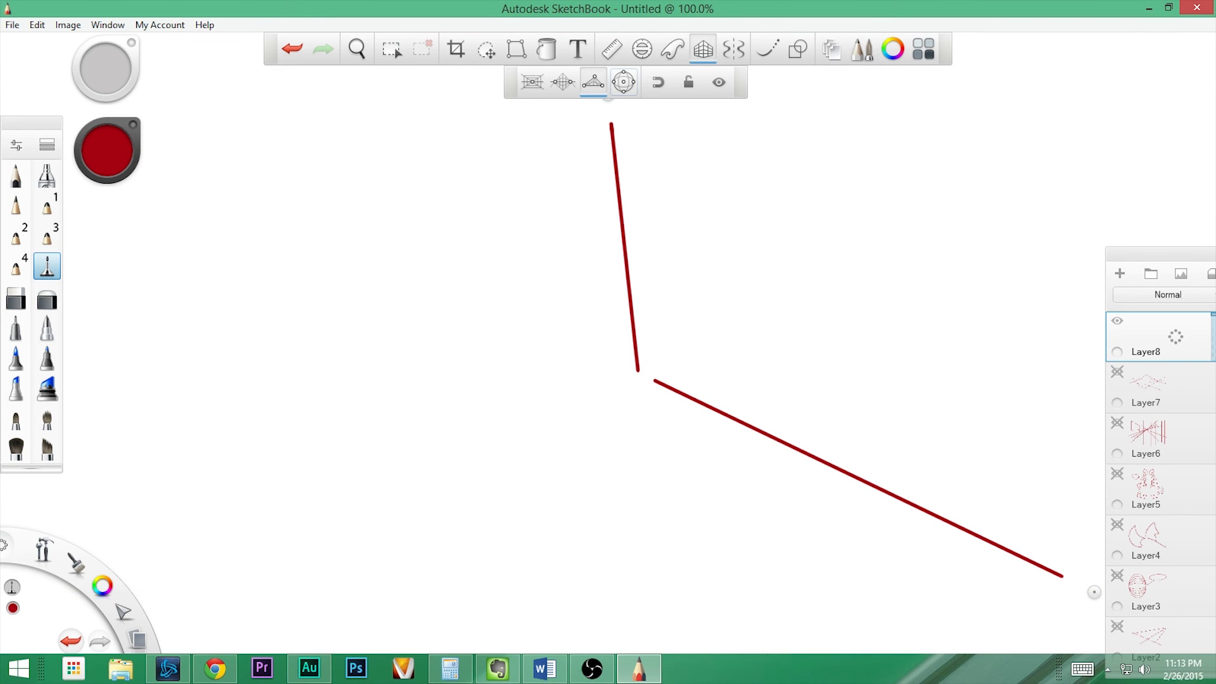
{"action": "mouse_move", "coordinate": [634, 397]}
{"action": "left_mouse_down"}
{"action": "mouse_move", "coordinate": [561, 421]}
{"action": "mouse_move", "coordinate": [418, 506]}
{"action": "left_mouse_up"}
{"action": "left_click_drag", "start_coordinate": [517, 328], "coordinate": [175, 556]}
{"action": "left_click_drag", "start_coordinate": [524, 207], "coordinate": [295, 517]}
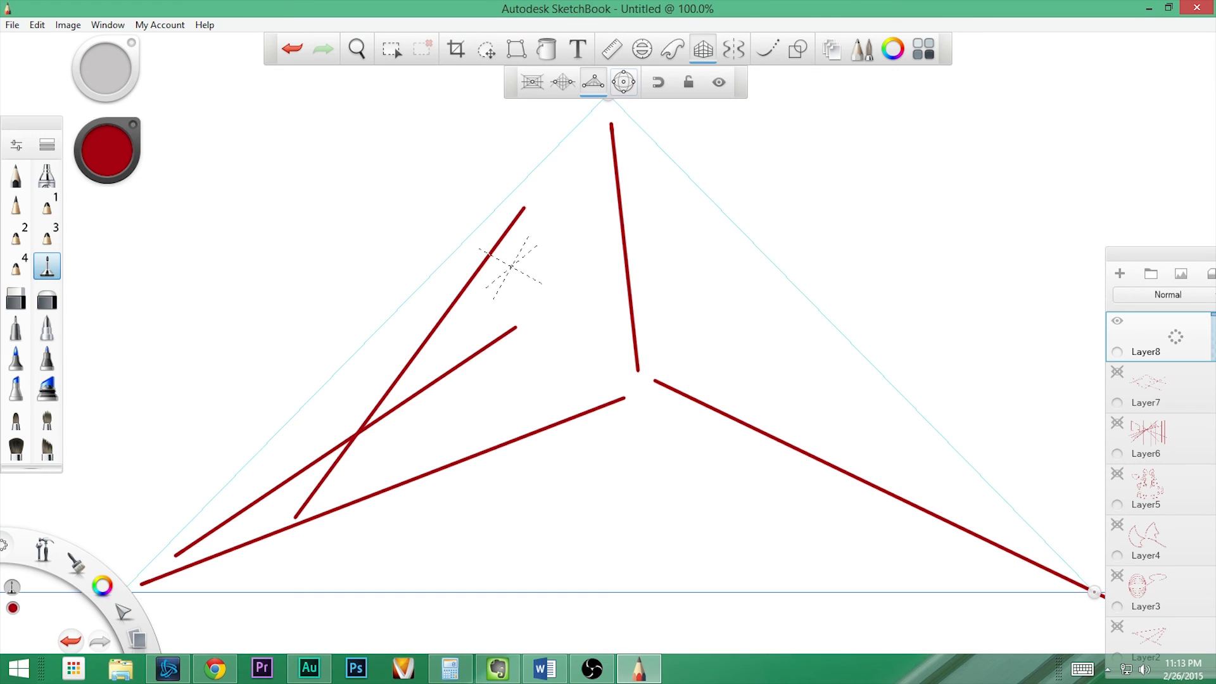
{"action": "left_click_drag", "start_coordinate": [529, 276], "coordinate": [594, 125]}
{"action": "left_click_drag", "start_coordinate": [675, 247], "coordinate": [568, 160]}
Step: Lower the guide's top vanishing point toward the middle of the canvas and clear the strokes from Layer8
{"action": "left_click_drag", "start_coordinate": [605, 104], "coordinate": [607, 276]}
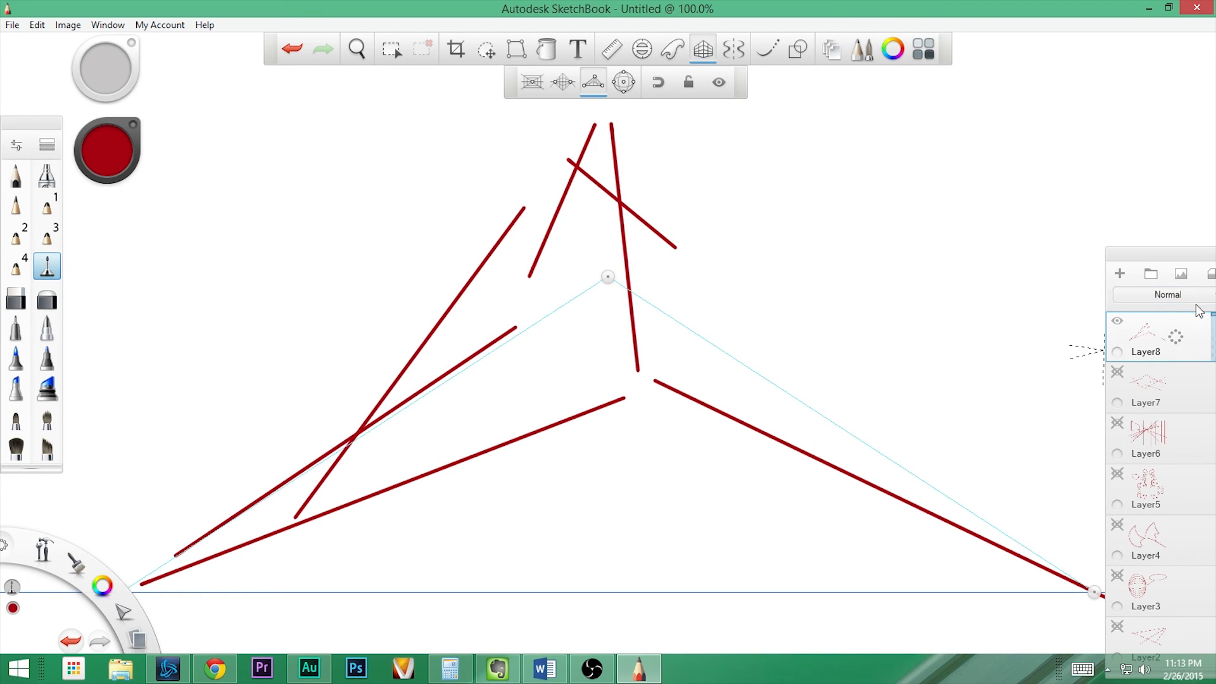
{"action": "left_click_drag", "start_coordinate": [1189, 261], "coordinate": [1117, 225]}
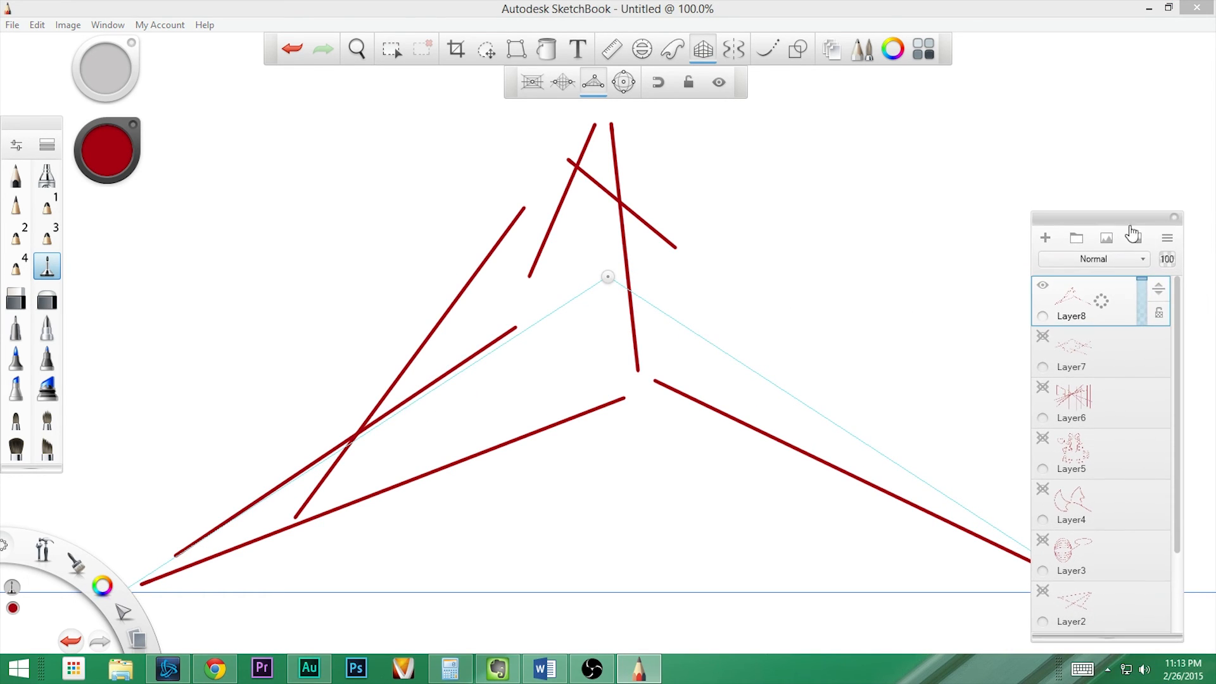
{"action": "left_click", "coordinate": [1160, 238]}
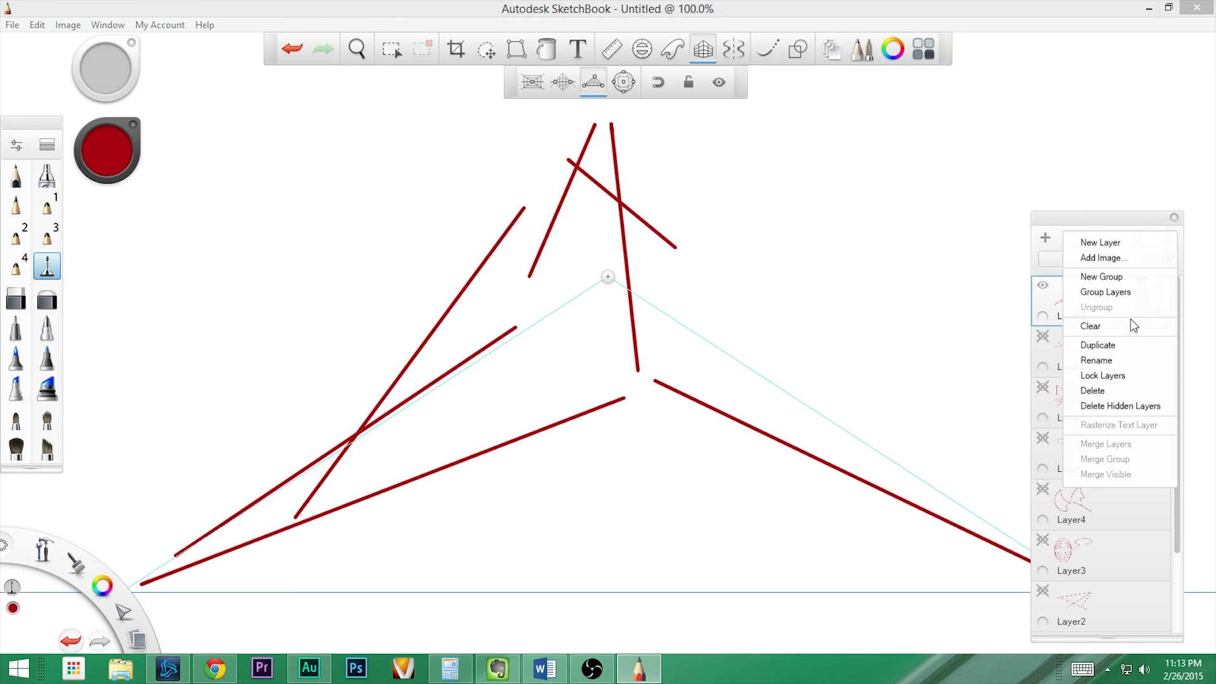
{"action": "left_click", "coordinate": [1087, 327]}
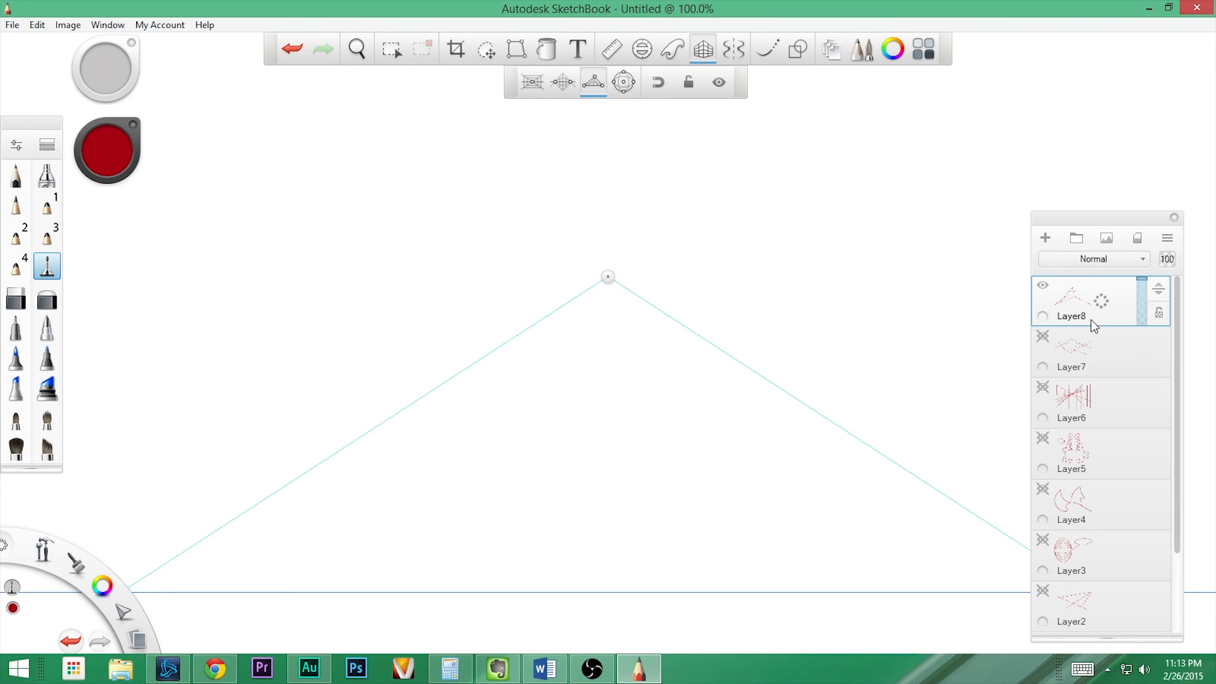
Step: Move the right and left vanishing points inward to form a small triangle with a level horizon below the top point
{"action": "left_click_drag", "start_coordinate": [1048, 217], "coordinate": [1087, 117]}
{"action": "left_click_drag", "start_coordinate": [1094, 593], "coordinate": [774, 539]}
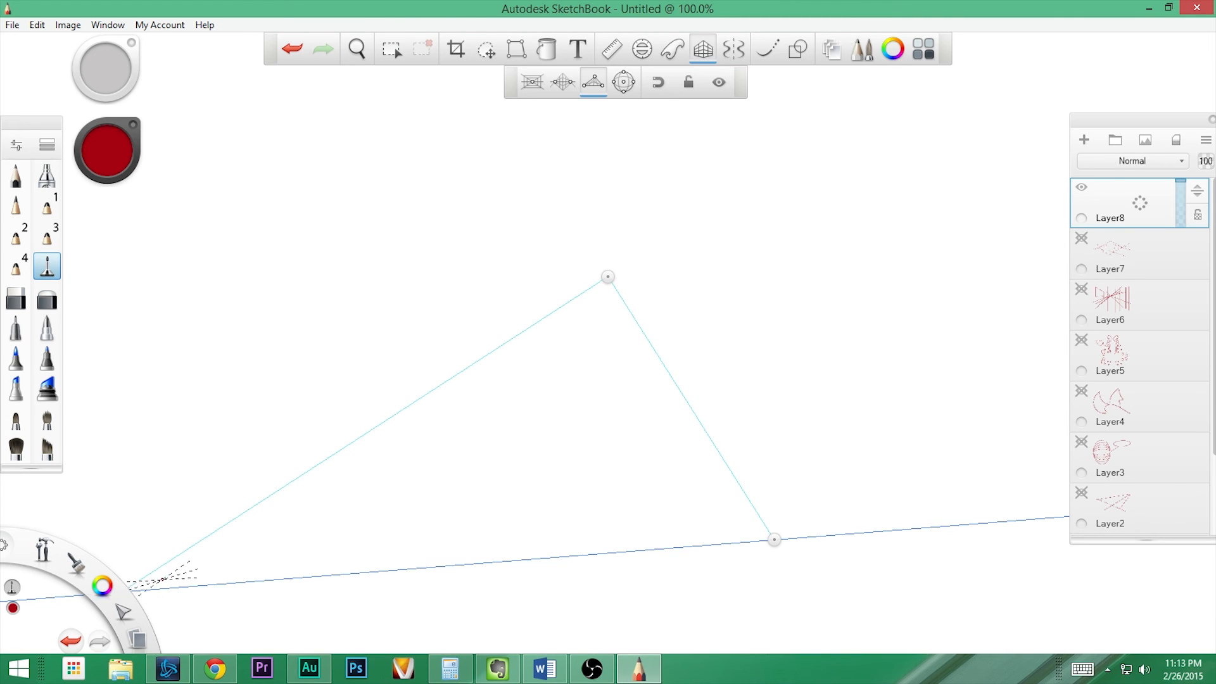
{"action": "scroll", "coordinate": [255, 547], "scroll_direction": "down", "scroll_amount": 1}
{"action": "left_click_drag", "start_coordinate": [255, 547], "coordinate": [234, 563]}
{"action": "key", "text": "space"}
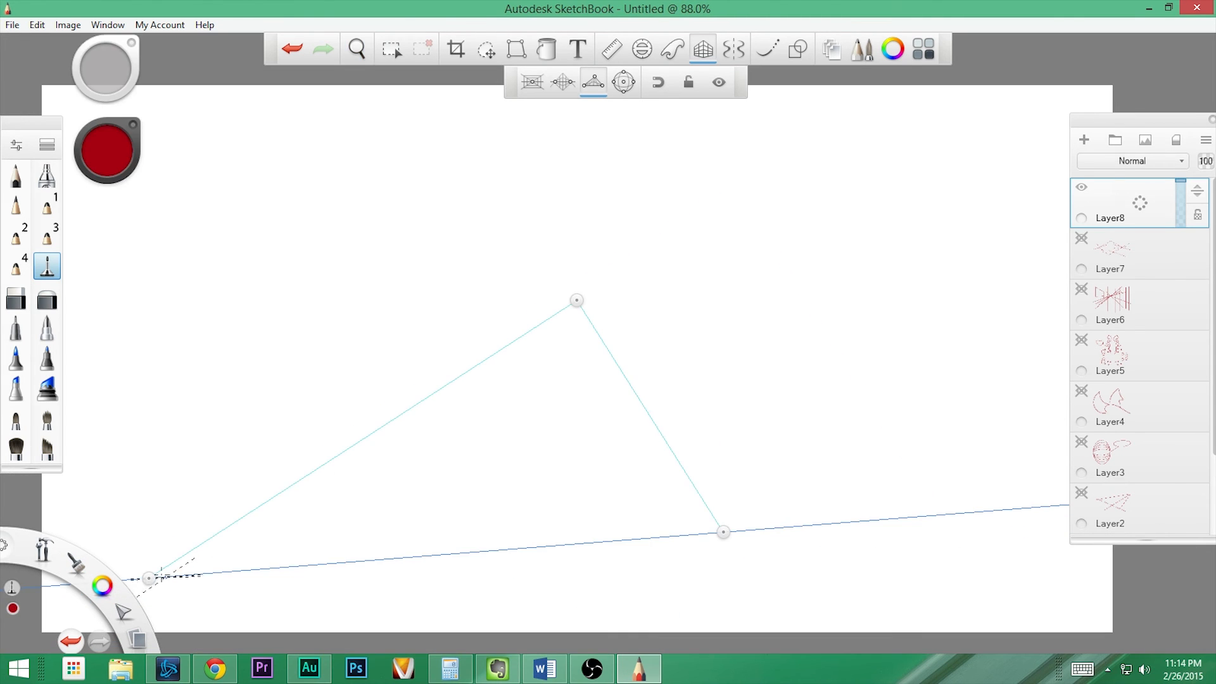
{"action": "left_click_drag", "start_coordinate": [149, 578], "coordinate": [454, 532]}
Step: Draw lines on Layer8 from a shared inner point through the three vanishing points, plus two crossing diagonals near the top point
{"action": "mouse_move", "coordinate": [568, 430]}
{"action": "left_mouse_down"}
{"action": "mouse_move", "coordinate": [520, 398]}
{"action": "mouse_move", "coordinate": [802, 582]}
{"action": "left_mouse_up"}
{"action": "left_click_drag", "start_coordinate": [597, 407], "coordinate": [359, 614]}
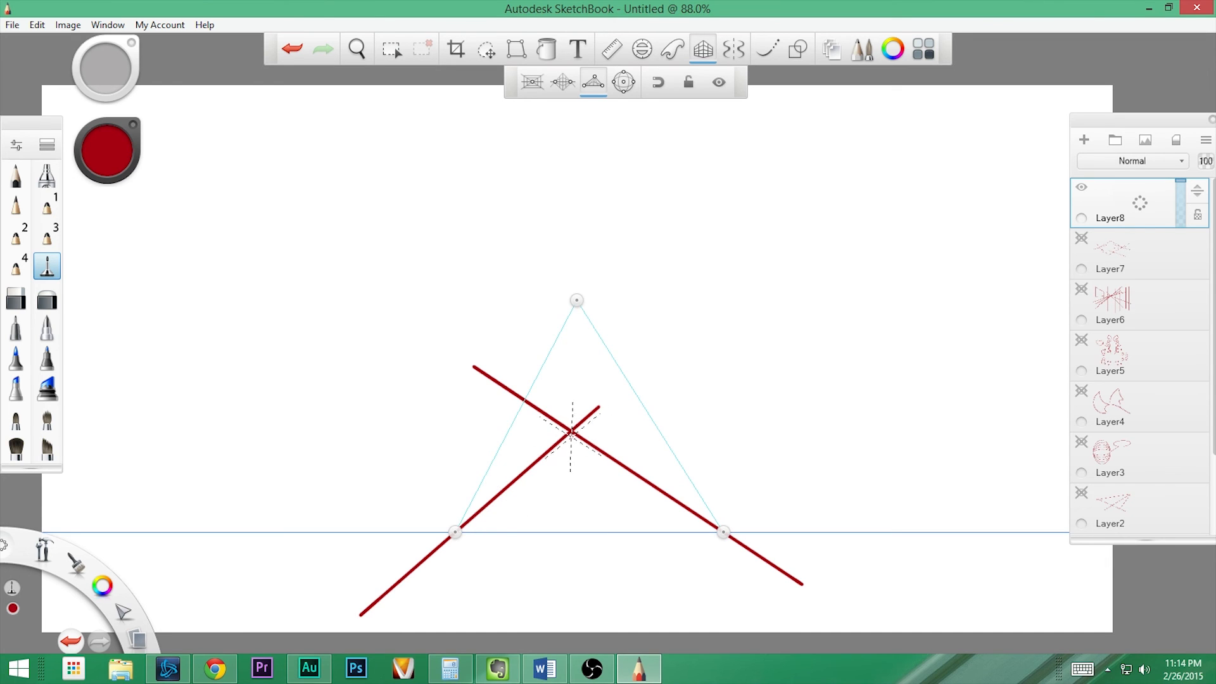
{"action": "left_click_drag", "start_coordinate": [570, 432], "coordinate": [578, 255]}
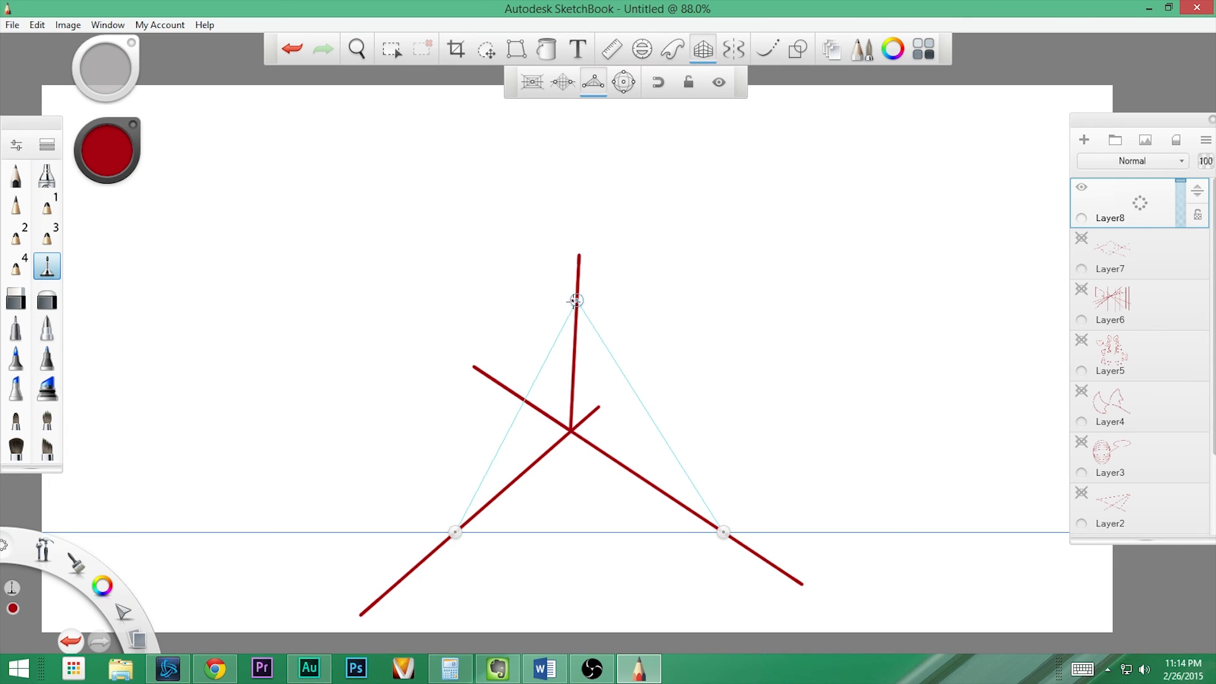
{"action": "left_click_drag", "start_coordinate": [494, 200], "coordinate": [616, 347]}
{"action": "left_click_drag", "start_coordinate": [658, 173], "coordinate": [560, 346]}
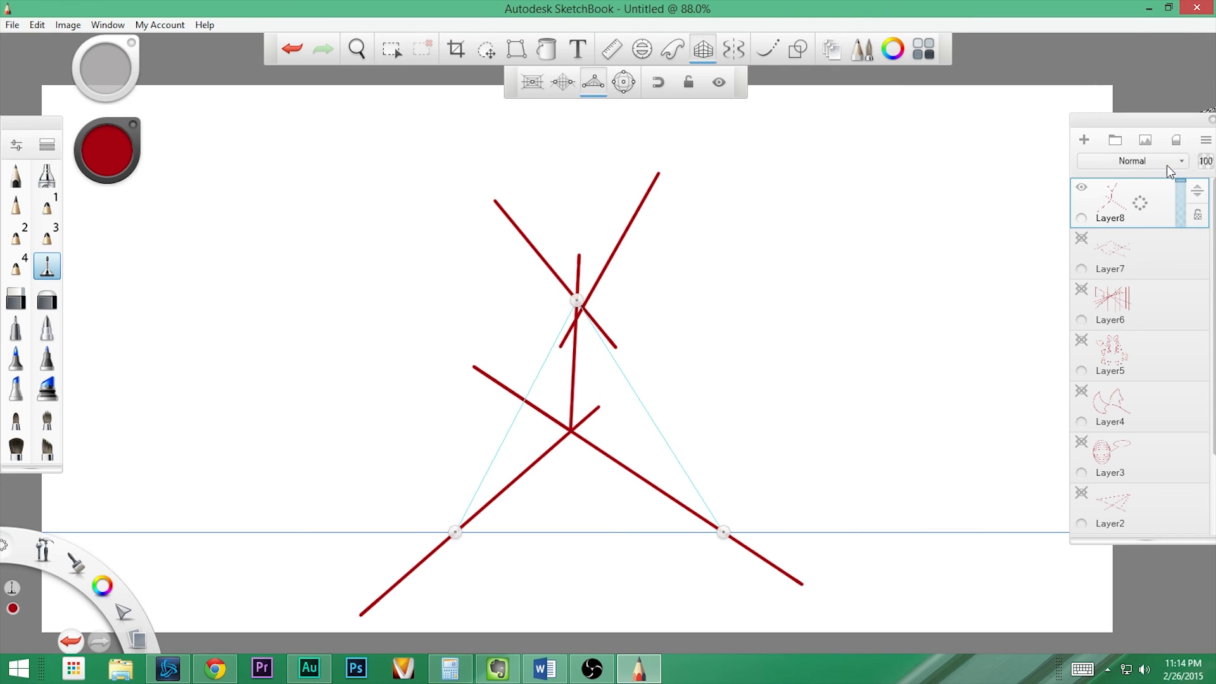
Step: Add a new layer above Layer8, switch the perspective guide to fisheye mode and hide Layer8
{"action": "left_click", "coordinate": [1084, 140]}
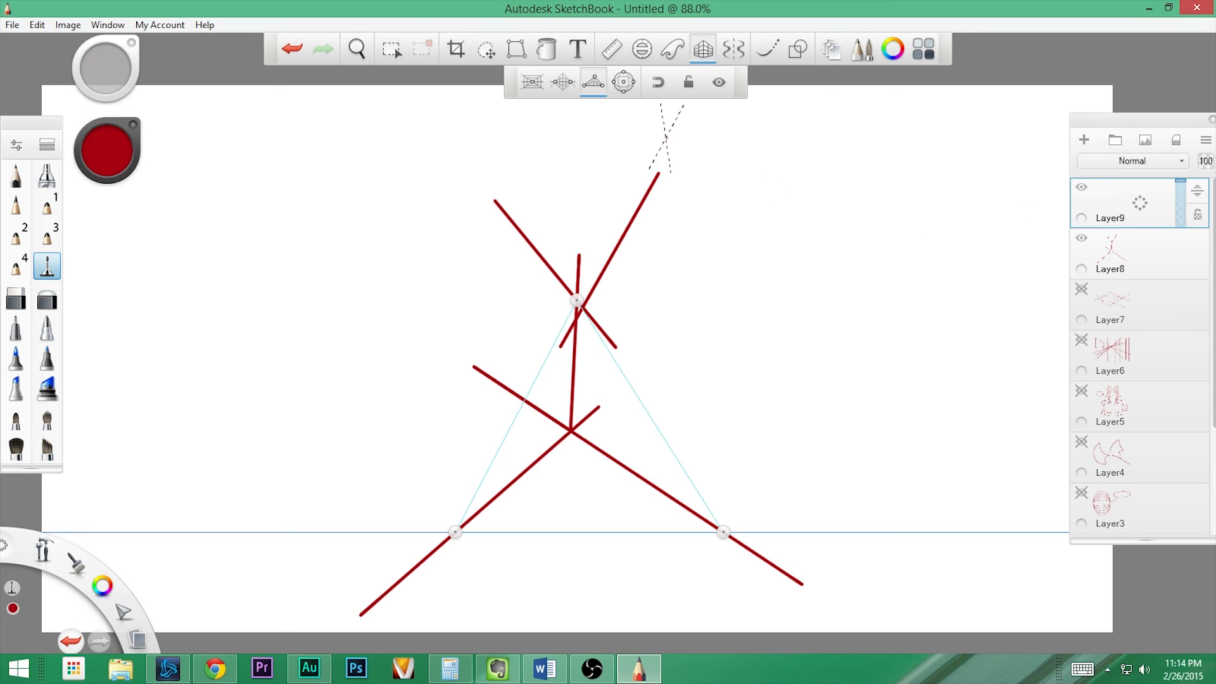
{"action": "left_click", "coordinate": [624, 85]}
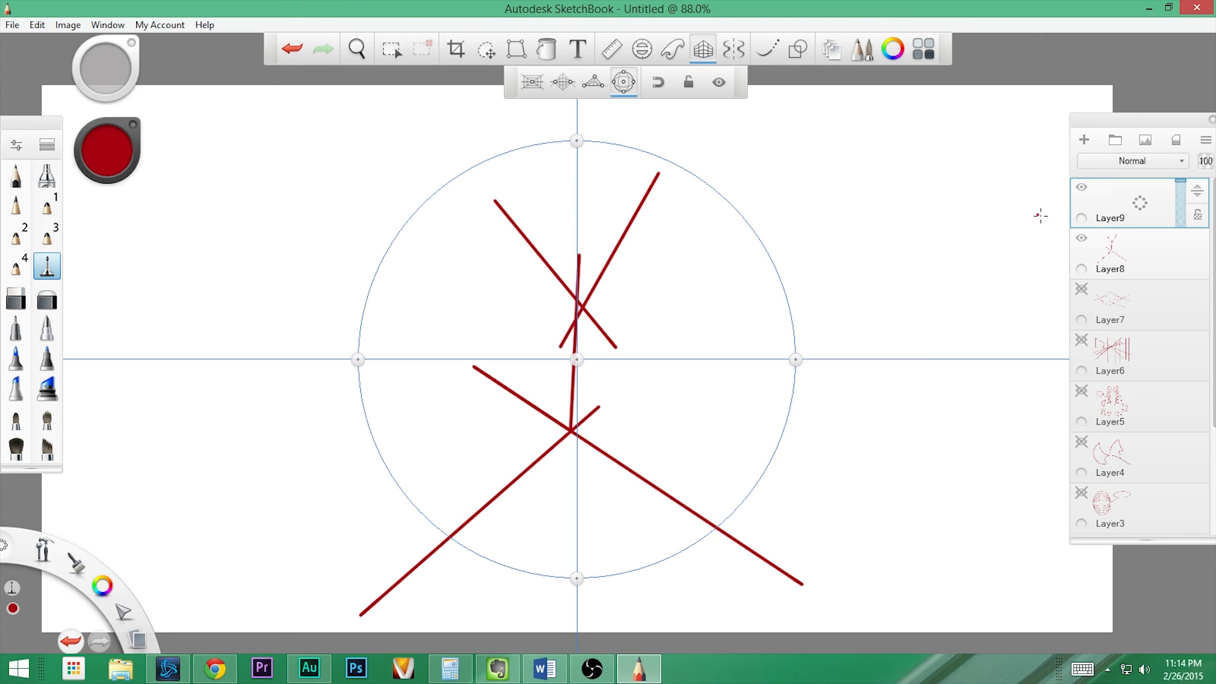
{"action": "left_click", "coordinate": [1081, 238]}
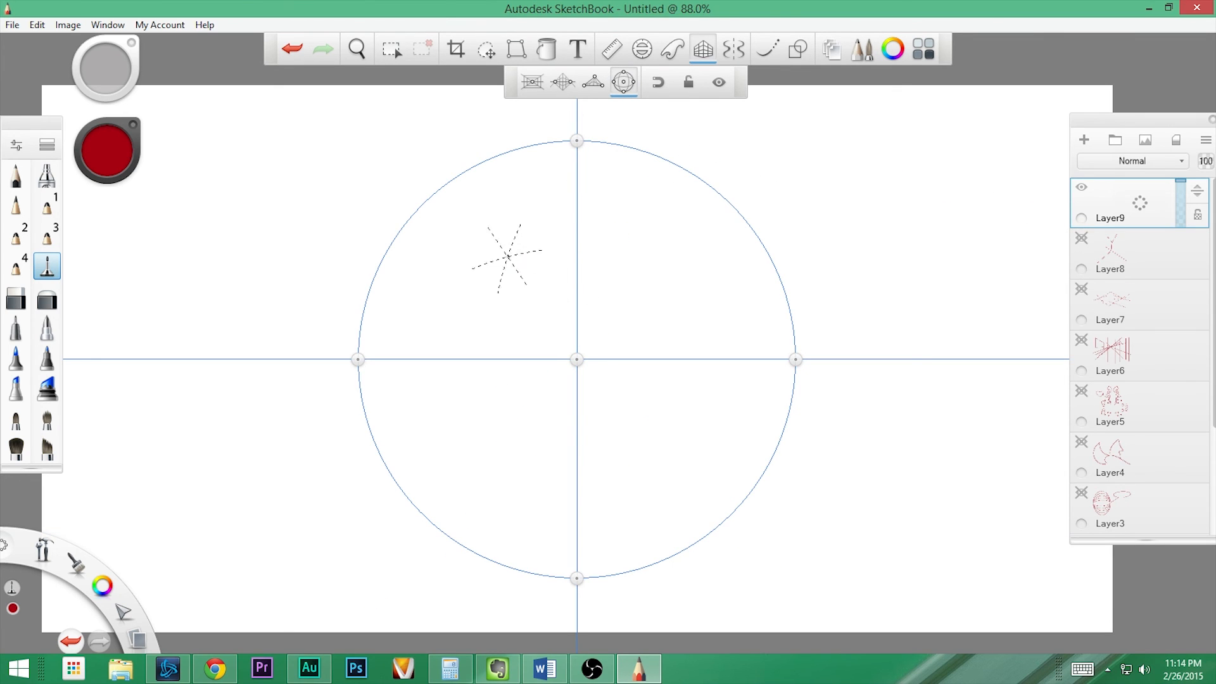
Step: Draw horizontal arcs above and below the fisheye circle's centre line, curving toward its left and right points
{"action": "mouse_move", "coordinate": [485, 230]}
{"action": "left_mouse_down"}
{"action": "mouse_move", "coordinate": [581, 213]}
{"action": "mouse_move", "coordinate": [754, 293]}
{"action": "mouse_move", "coordinate": [378, 319]}
{"action": "mouse_move", "coordinate": [431, 394]}
{"action": "mouse_move", "coordinate": [690, 406]}
{"action": "mouse_move", "coordinate": [792, 361]}
{"action": "left_mouse_up"}
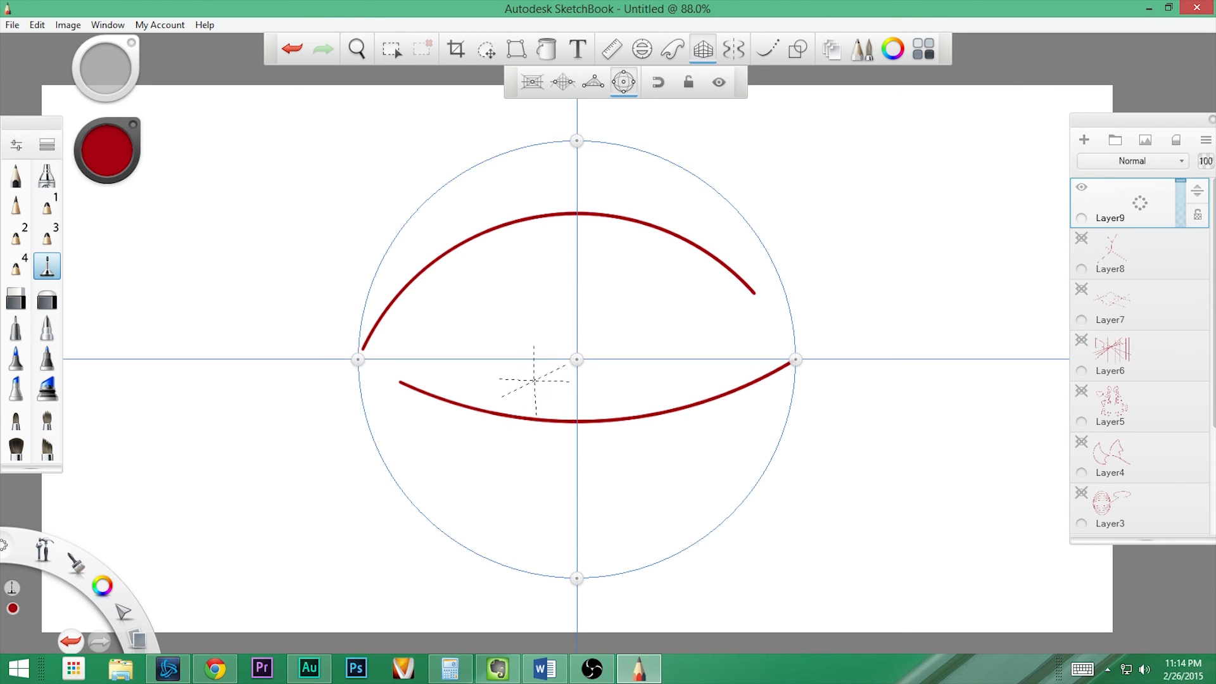
{"action": "mouse_move", "coordinate": [374, 347]}
{"action": "left_mouse_down"}
{"action": "mouse_move", "coordinate": [551, 282]}
{"action": "mouse_move", "coordinate": [792, 358]}
{"action": "left_mouse_up"}
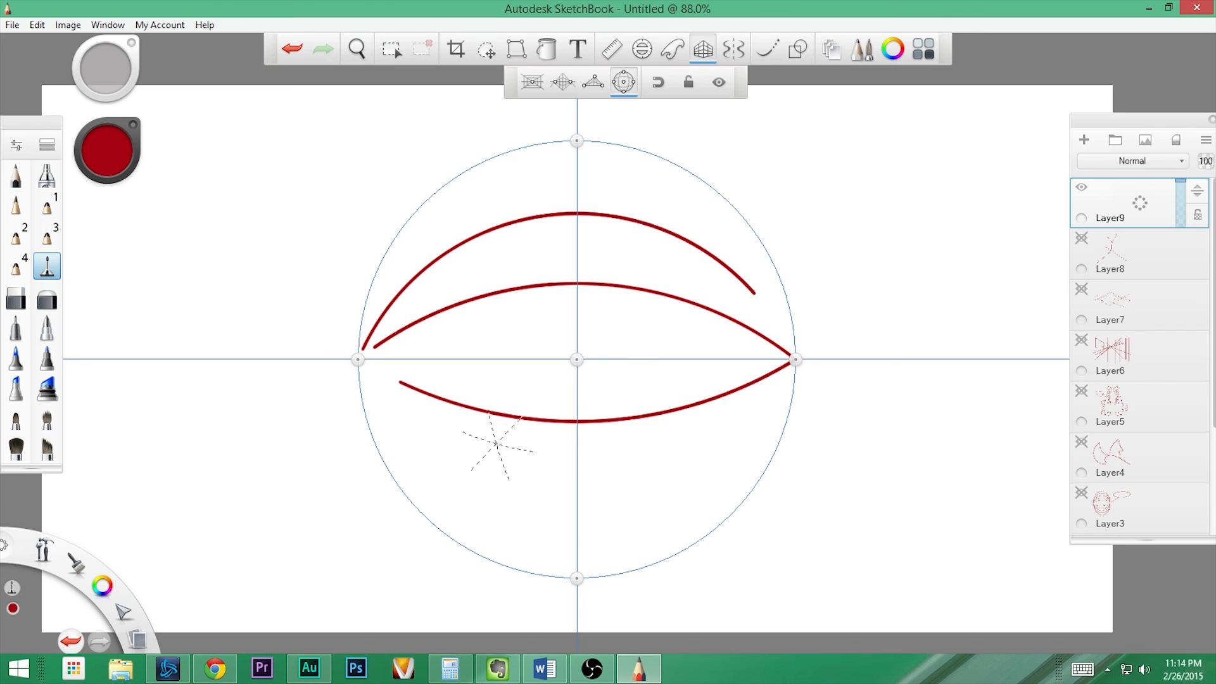
{"action": "mouse_move", "coordinate": [442, 428]}
{"action": "left_mouse_down"}
{"action": "mouse_move", "coordinate": [665, 449]}
{"action": "mouse_move", "coordinate": [741, 410]}
{"action": "left_mouse_up"}
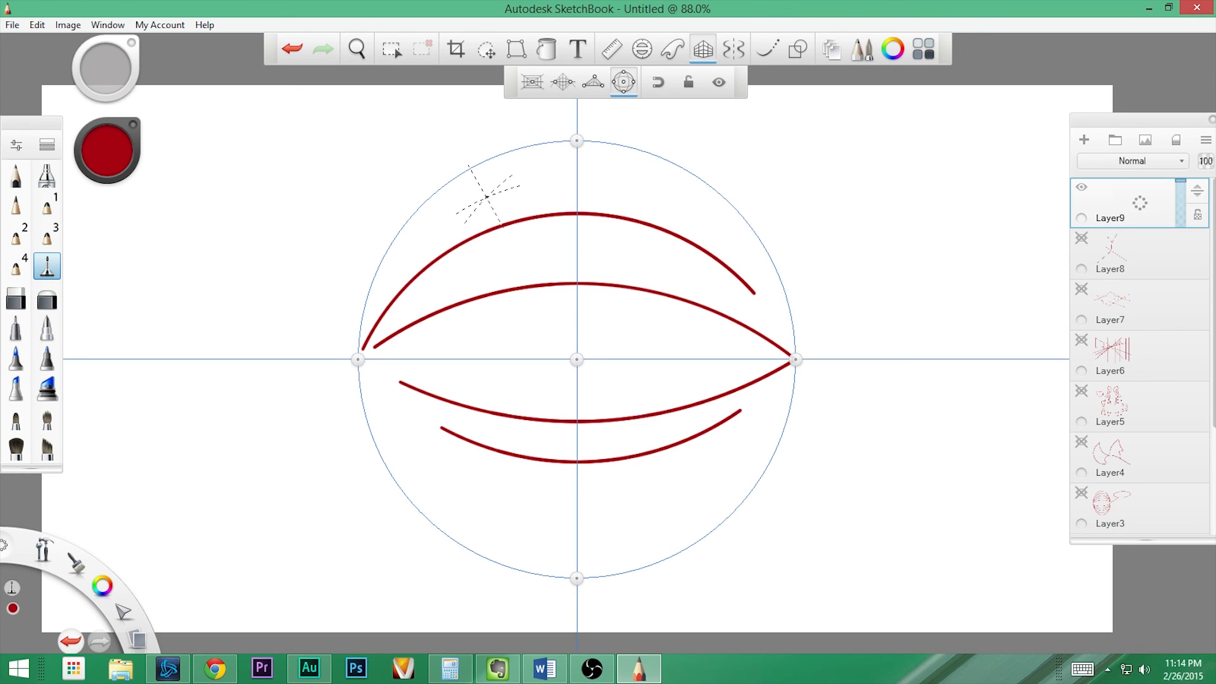
Step: Draw vertical arcs across both halves of the fisheye circle, plus a few more curves toward its right point
{"action": "mouse_move", "coordinate": [532, 166]}
{"action": "left_mouse_down"}
{"action": "mouse_move", "coordinate": [469, 492]}
{"action": "mouse_move", "coordinate": [556, 567]}
{"action": "left_mouse_up"}
{"action": "mouse_move", "coordinate": [624, 184]}
{"action": "left_mouse_down"}
{"action": "mouse_move", "coordinate": [785, 327]}
{"action": "mouse_move", "coordinate": [795, 358]}
{"action": "mouse_move", "coordinate": [650, 260]}
{"action": "mouse_move", "coordinate": [631, 504]}
{"action": "mouse_move", "coordinate": [618, 195]}
{"action": "mouse_move", "coordinate": [580, 145]}
{"action": "mouse_move", "coordinate": [619, 194]}
{"action": "mouse_move", "coordinate": [629, 506]}
{"action": "mouse_move", "coordinate": [582, 573]}
{"action": "left_mouse_up"}
{"action": "mouse_move", "coordinate": [520, 208]}
{"action": "left_mouse_down"}
{"action": "mouse_move", "coordinate": [491, 277]}
{"action": "mouse_move", "coordinate": [542, 542]}
{"action": "left_mouse_up"}
{"action": "mouse_move", "coordinate": [552, 228]}
{"action": "left_mouse_down"}
{"action": "mouse_move", "coordinate": [544, 354]}
{"action": "mouse_move", "coordinate": [556, 507]}
{"action": "mouse_move", "coordinate": [696, 269]}
{"action": "mouse_move", "coordinate": [792, 354]}
{"action": "left_mouse_up"}
{"action": "mouse_move", "coordinate": [610, 280]}
{"action": "left_mouse_down"}
{"action": "mouse_move", "coordinate": [597, 487]}
{"action": "mouse_move", "coordinate": [635, 388]}
{"action": "mouse_move", "coordinate": [619, 480]}
{"action": "left_mouse_up"}
{"action": "left_click_drag", "start_coordinate": [678, 267], "coordinate": [650, 506]}
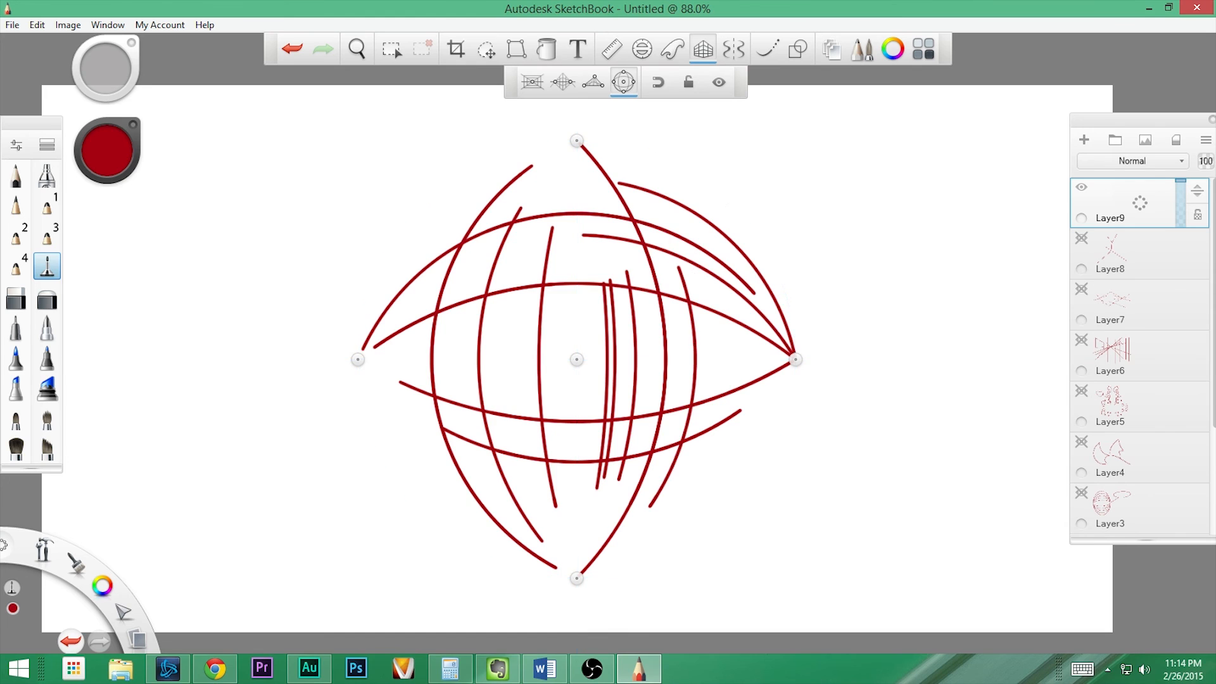
{"action": "left_click_drag", "start_coordinate": [637, 172], "coordinate": [706, 463]}
{"action": "mouse_move", "coordinate": [453, 192]}
{"action": "left_mouse_down"}
{"action": "mouse_move", "coordinate": [417, 230]}
{"action": "mouse_move", "coordinate": [449, 523]}
{"action": "left_mouse_up"}
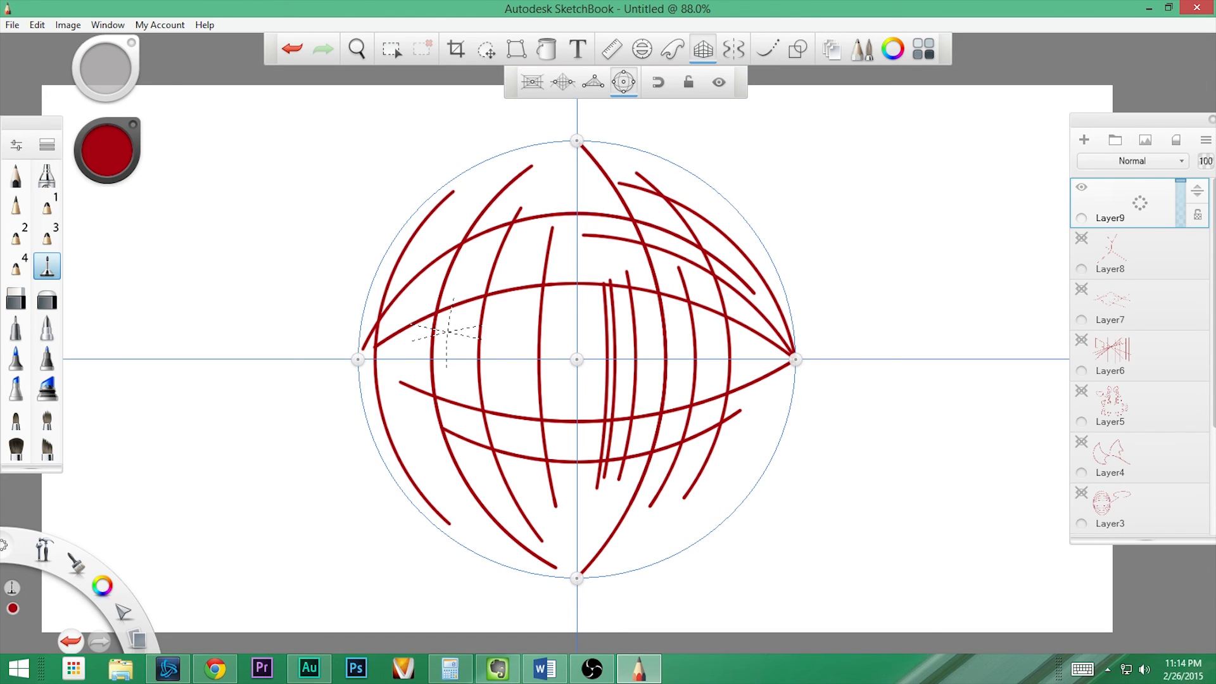